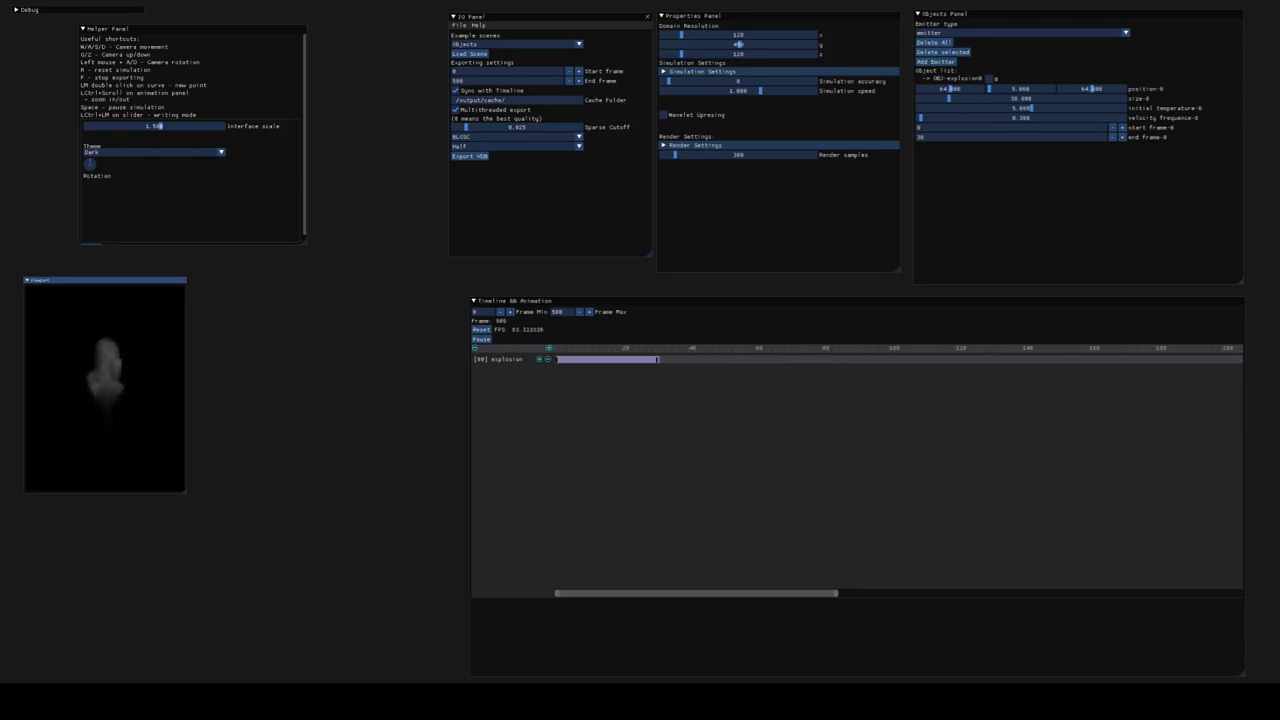
Step: Restart the explosion simulation and enlarge the viewport window
{"action": "key", "text": "r"}
{"action": "key", "text": "r"}
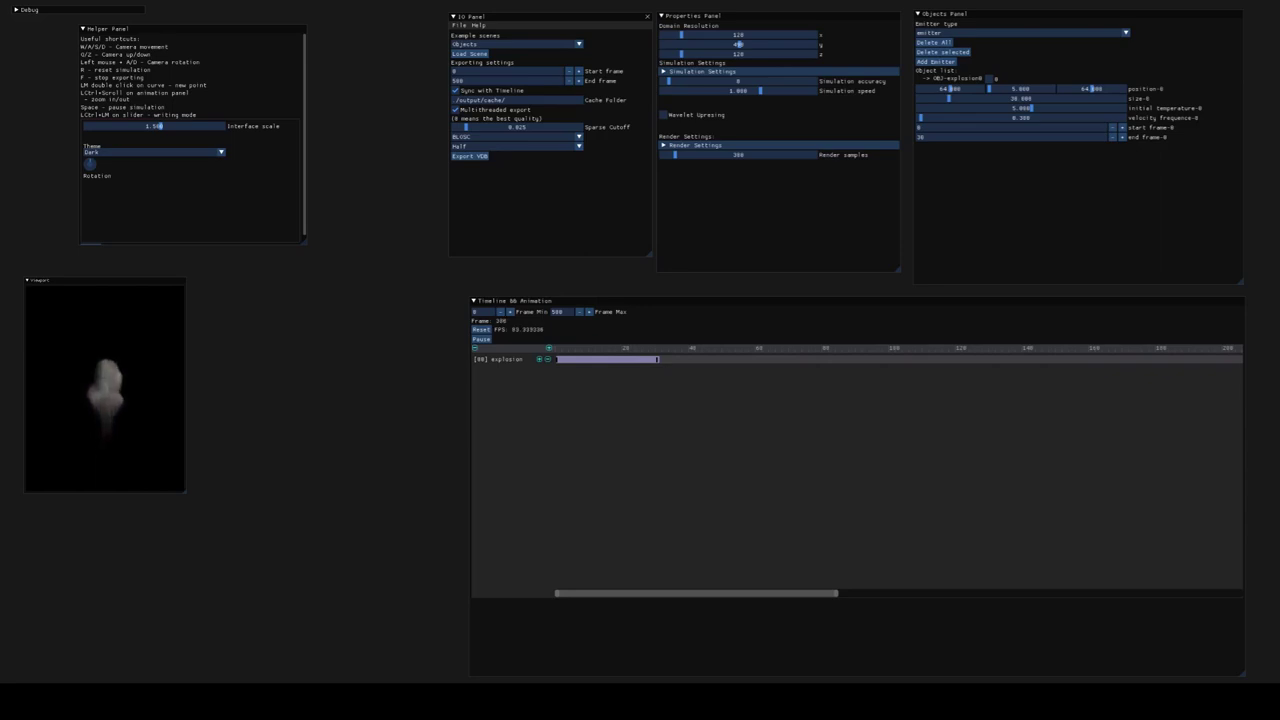
{"action": "left_click_drag", "start_coordinate": [184, 491], "coordinate": [329, 627]}
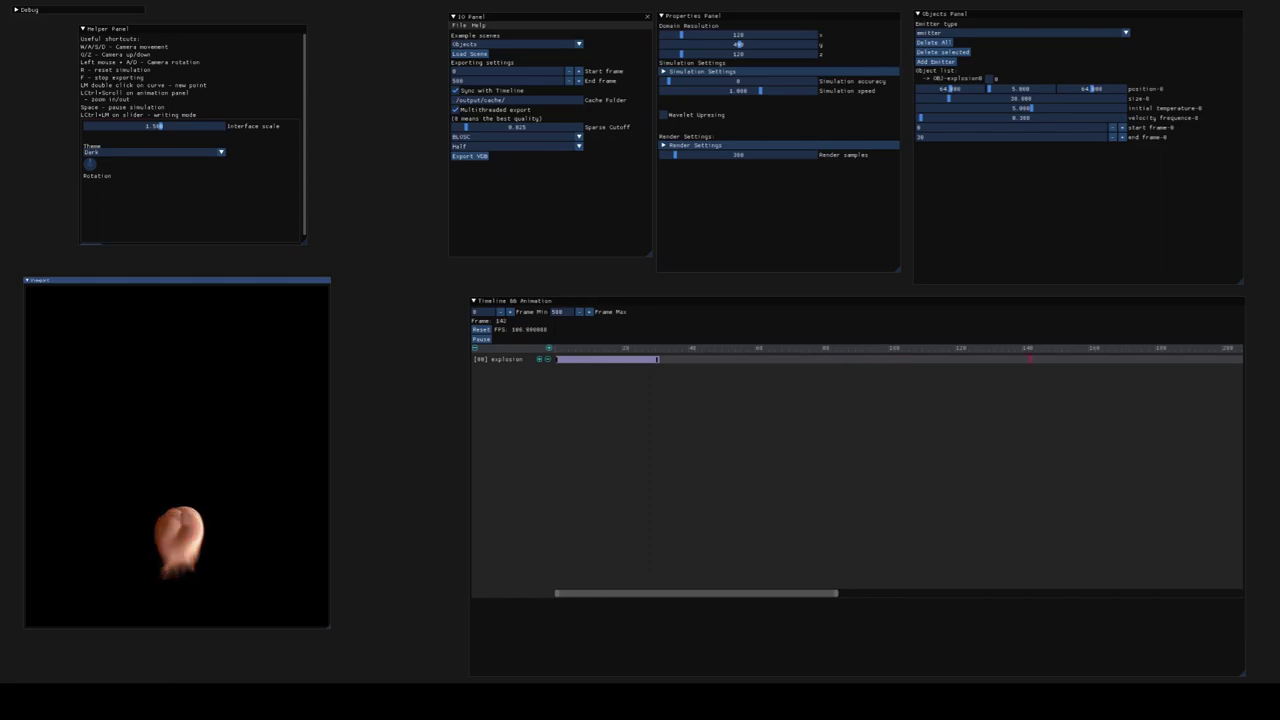
Step: Open a saved project from the scenes folder
{"action": "left_click", "coordinate": [458, 24]}
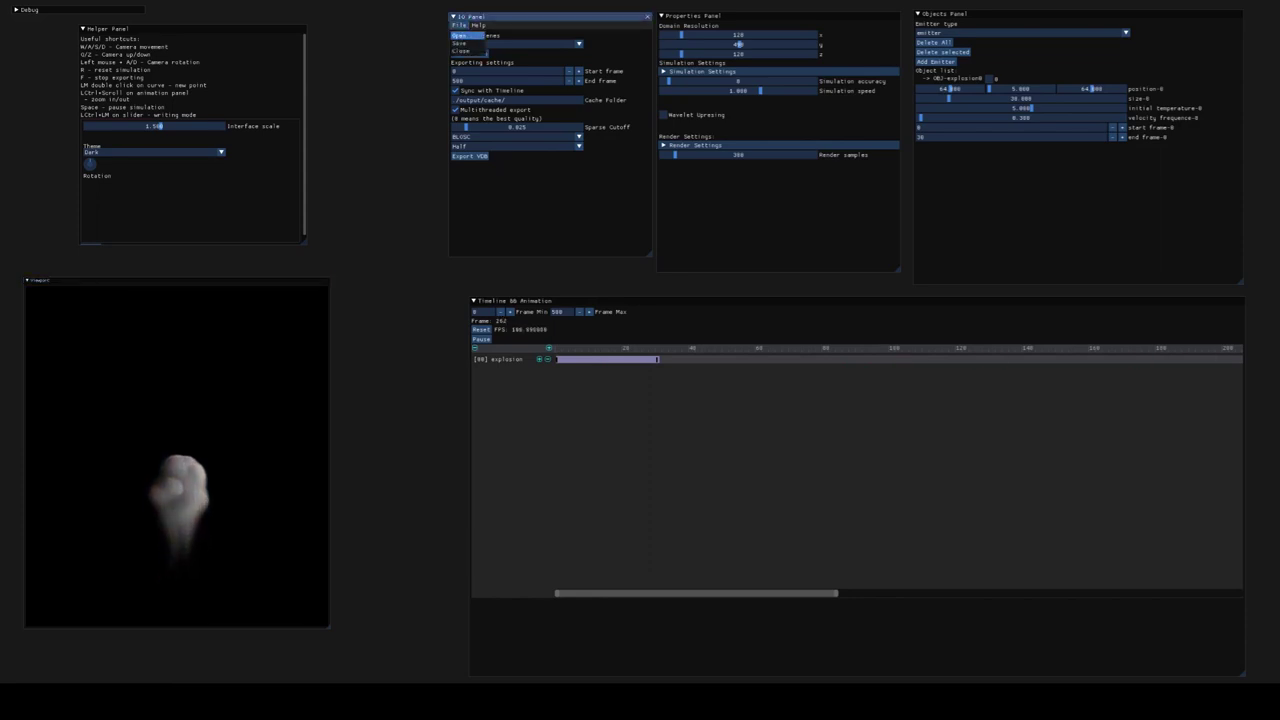
{"action": "left_click", "coordinate": [459, 35]}
{"action": "left_click_drag", "start_coordinate": [78, 73], "coordinate": [205, 251]}
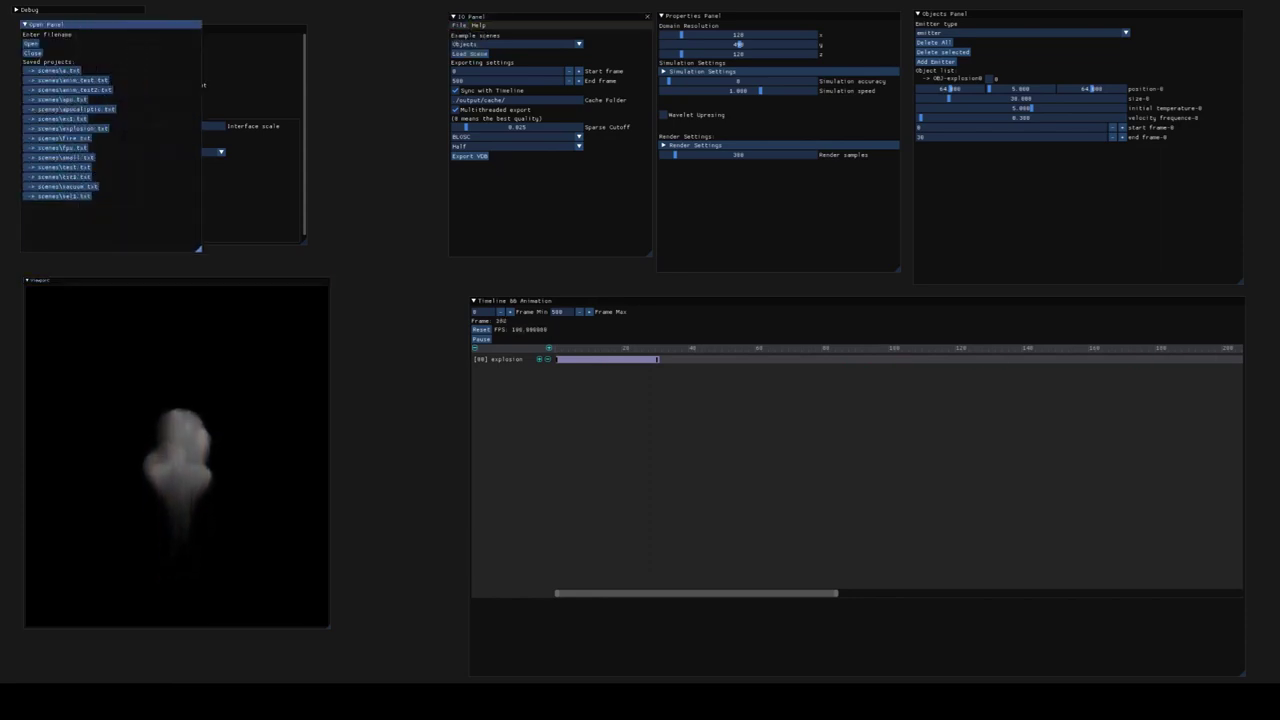
{"action": "left_click_drag", "start_coordinate": [112, 25], "coordinate": [454, 191]}
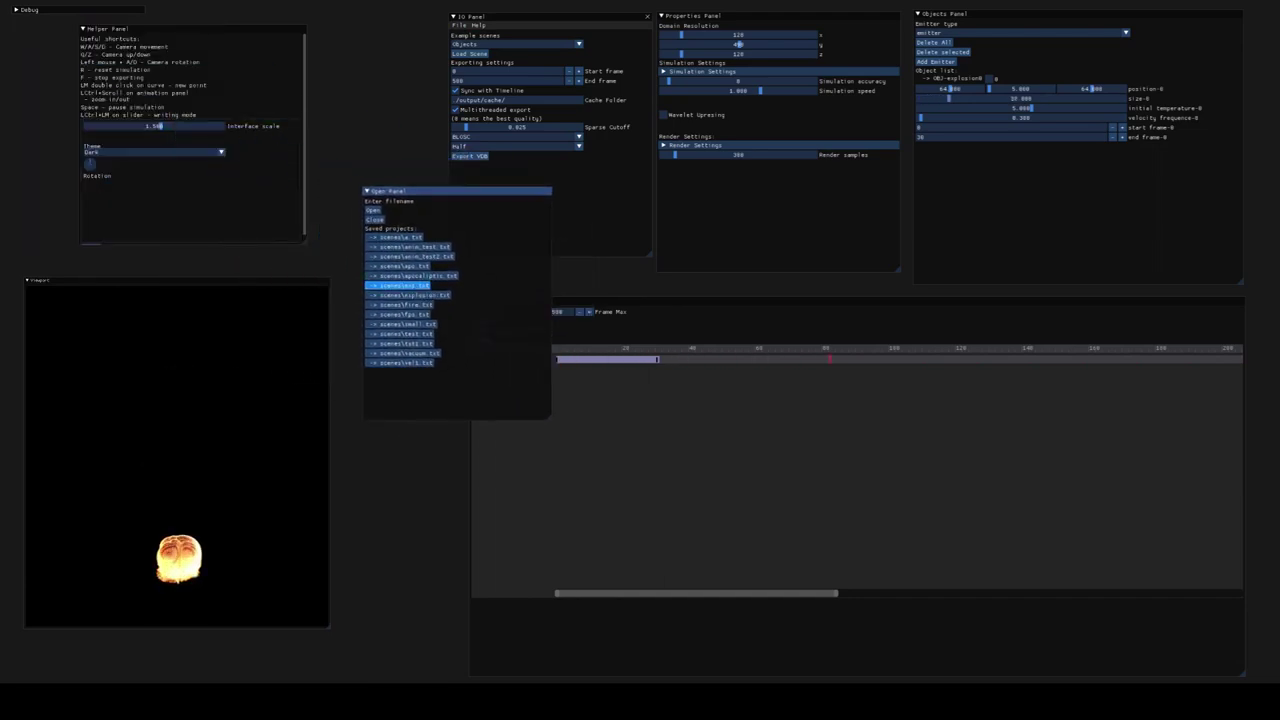
{"action": "left_click", "coordinate": [216, 547]}
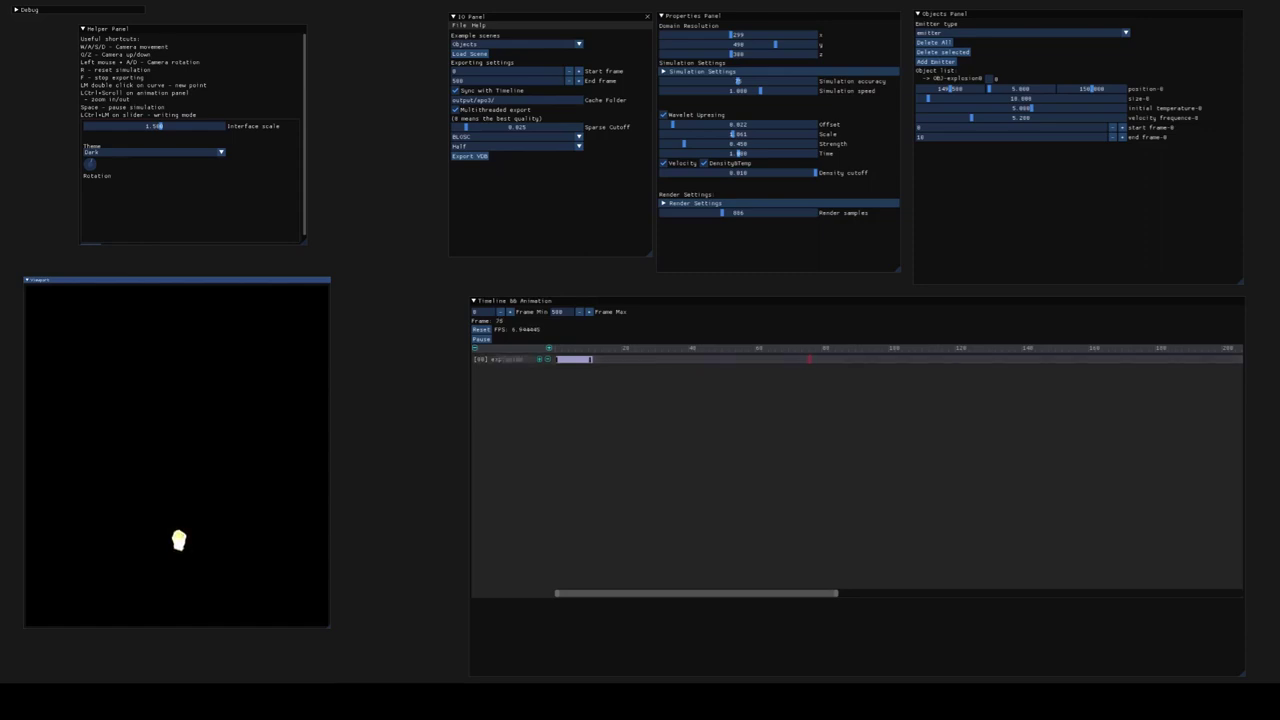
Step: Extend the explosion emitter to frame 92 and stretch its size and position curves to nearly the same length
{"action": "double_click", "coordinate": [574, 359]}
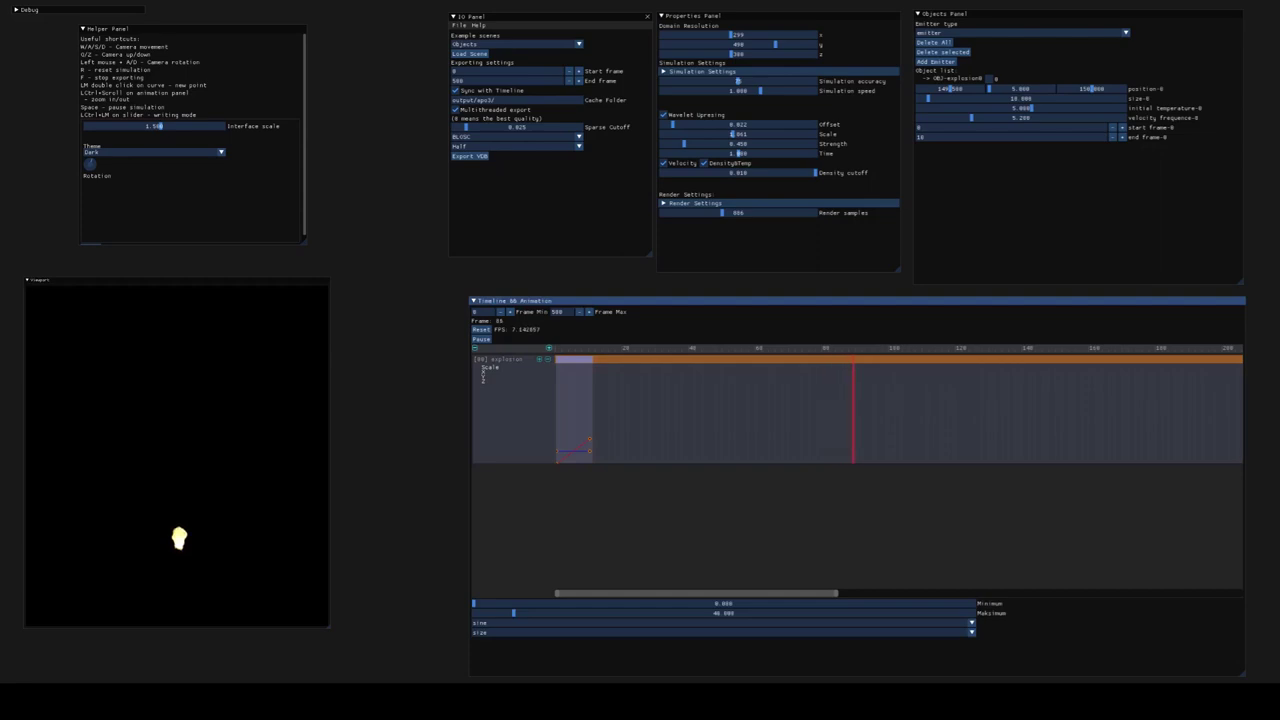
{"action": "left_click_drag", "start_coordinate": [591, 359], "coordinate": [866, 359]}
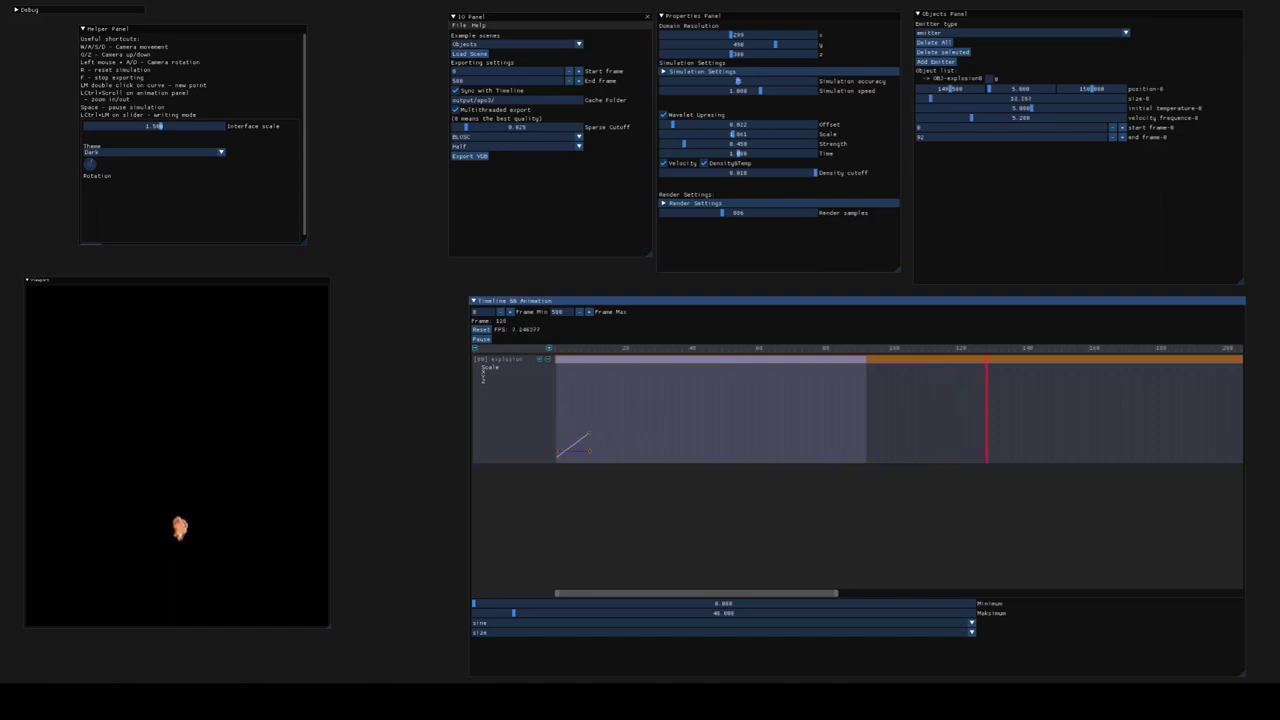
{"action": "left_click_drag", "start_coordinate": [593, 433], "coordinate": [853, 440]}
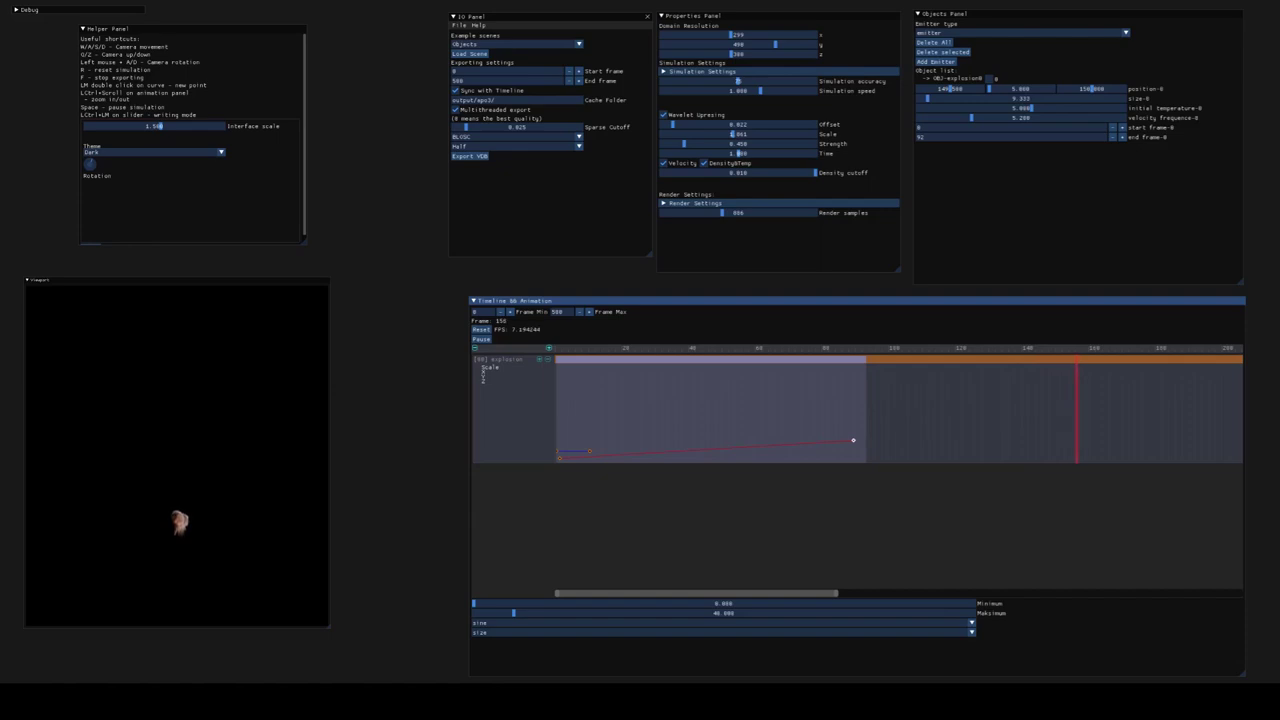
{"action": "left_click_drag", "start_coordinate": [590, 451], "coordinate": [861, 450]}
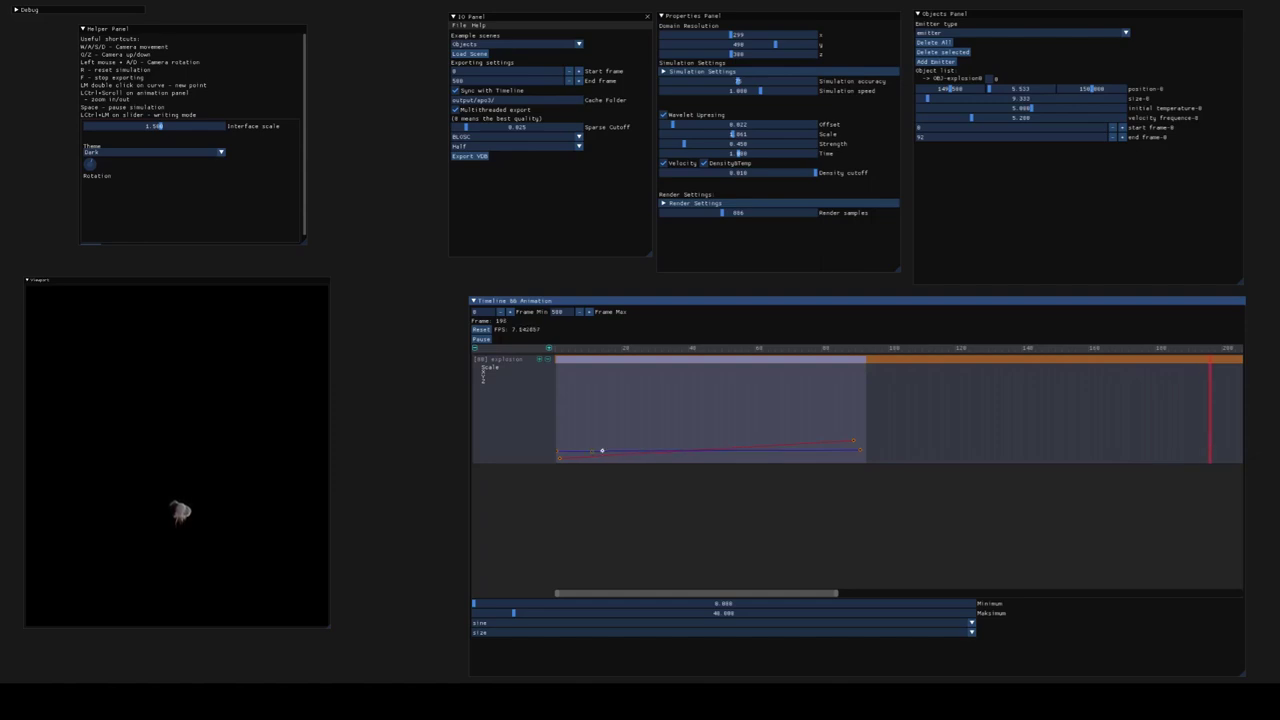
Step: Shape the emitter's Y position curve with raised points at about frames 17 and 23, and pause the simulation
{"action": "left_click_drag", "start_coordinate": [602, 451], "coordinate": [632, 412]}
{"action": "left_click_drag", "start_coordinate": [566, 348], "coordinate": [613, 348]}
{"action": "key", "text": "space"}
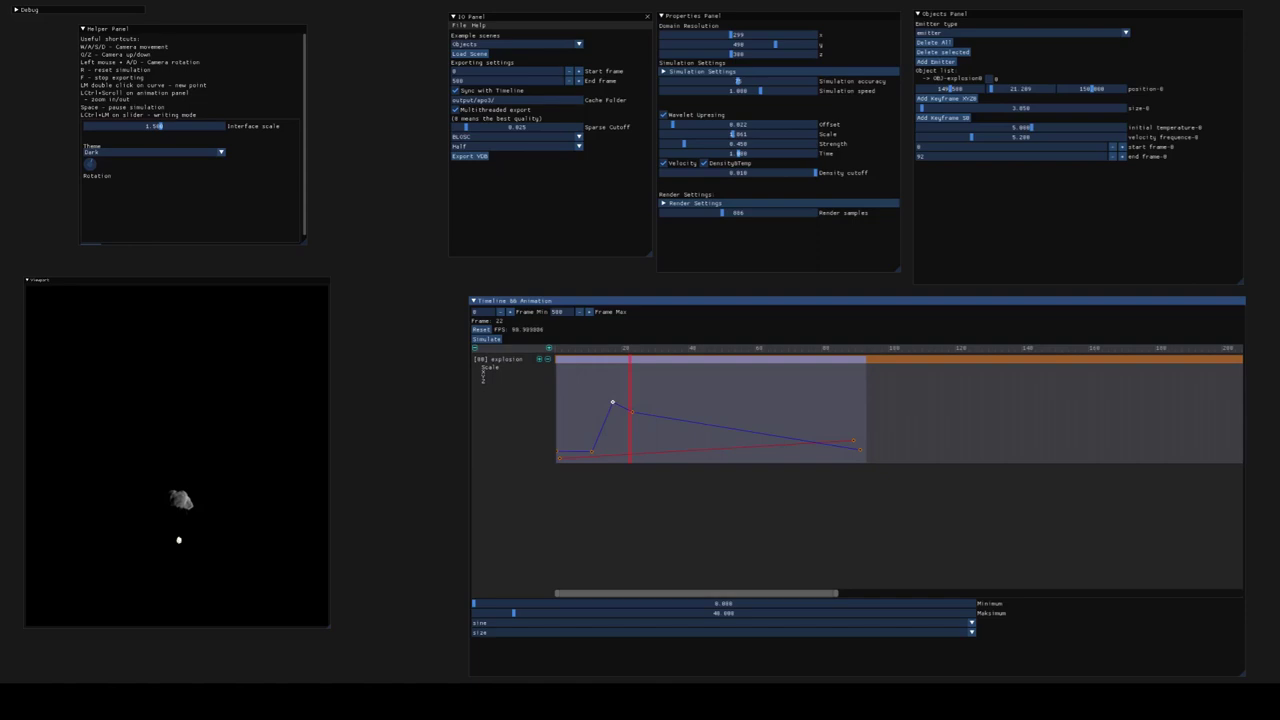
Step: Preview the reshaped animation briefly and update the emitter's size keyframe at frame 1 to 4.713
{"action": "scroll", "coordinate": [900, 410], "scroll_direction": "up", "scroll_amount": 5, "text": "ctrl"}
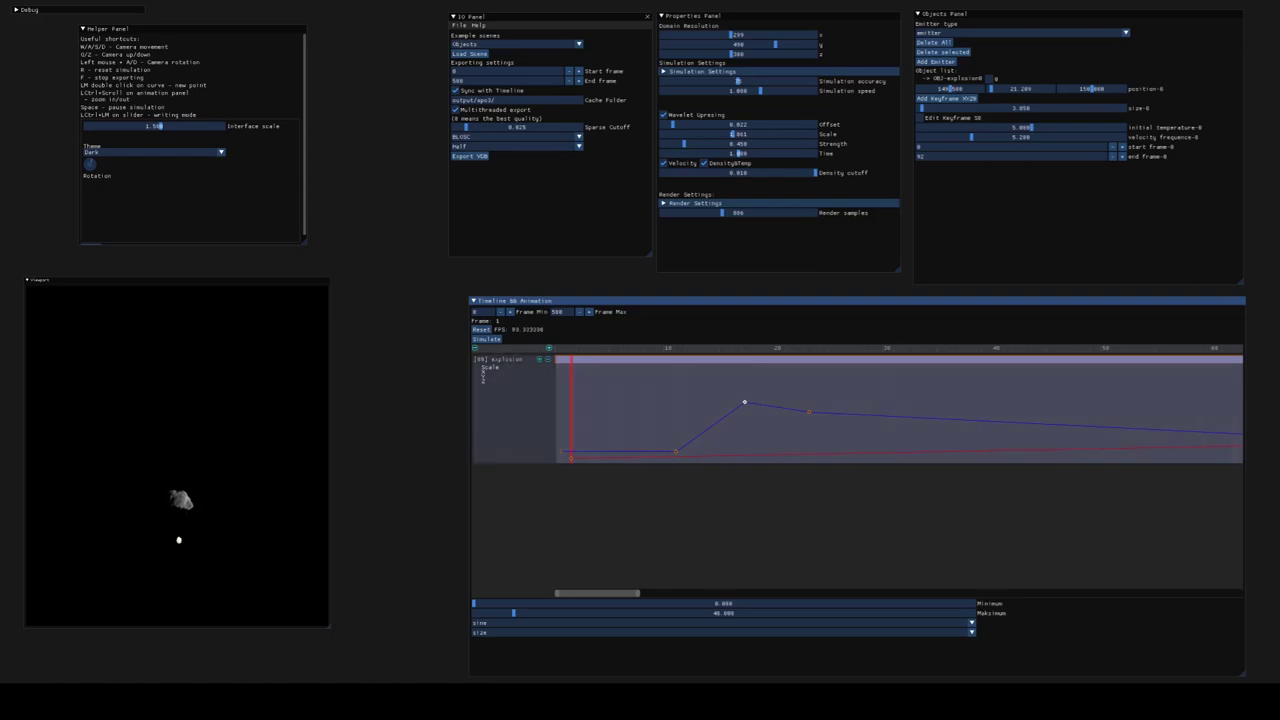
{"action": "key", "text": "space"}
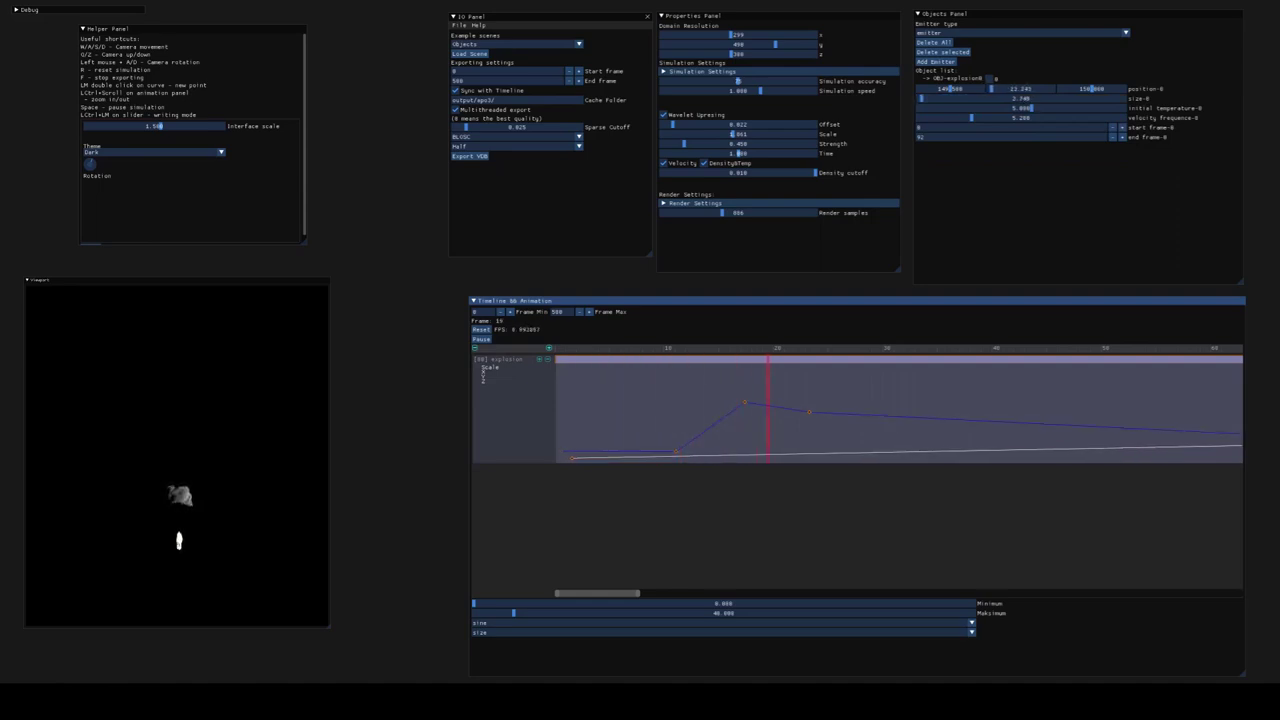
{"action": "key", "text": "space"}
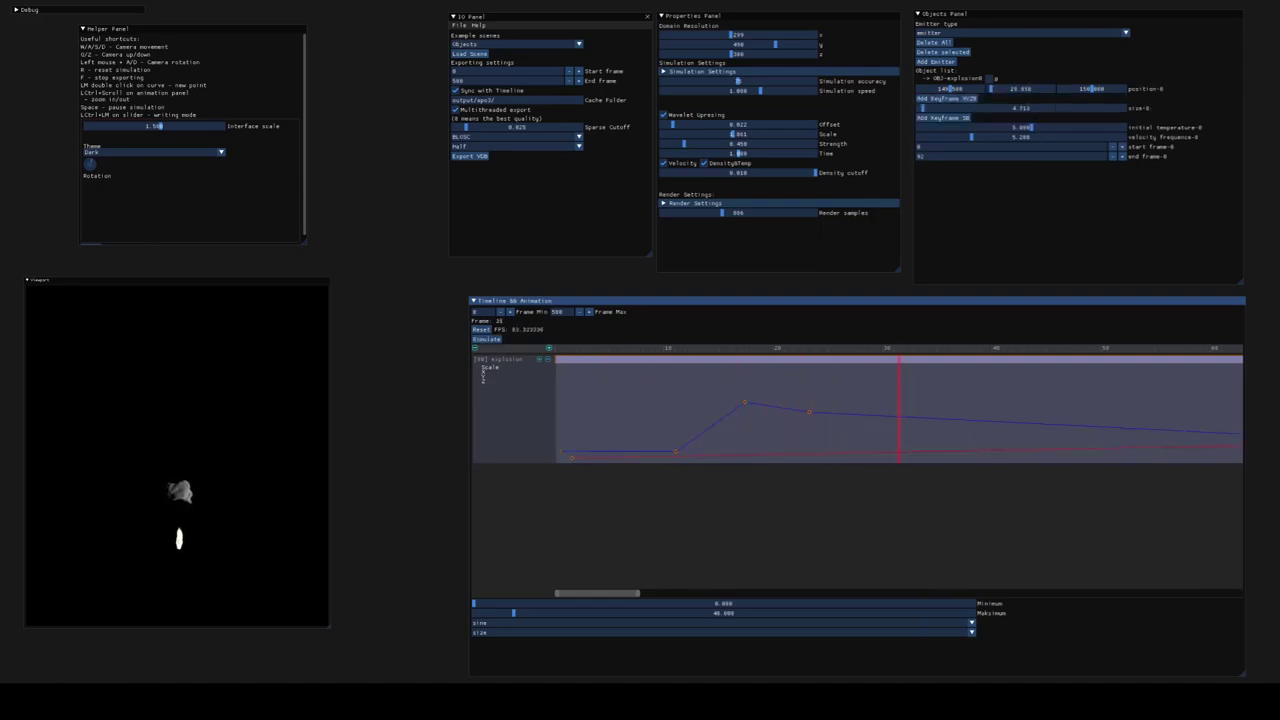
{"action": "key", "text": "r"}
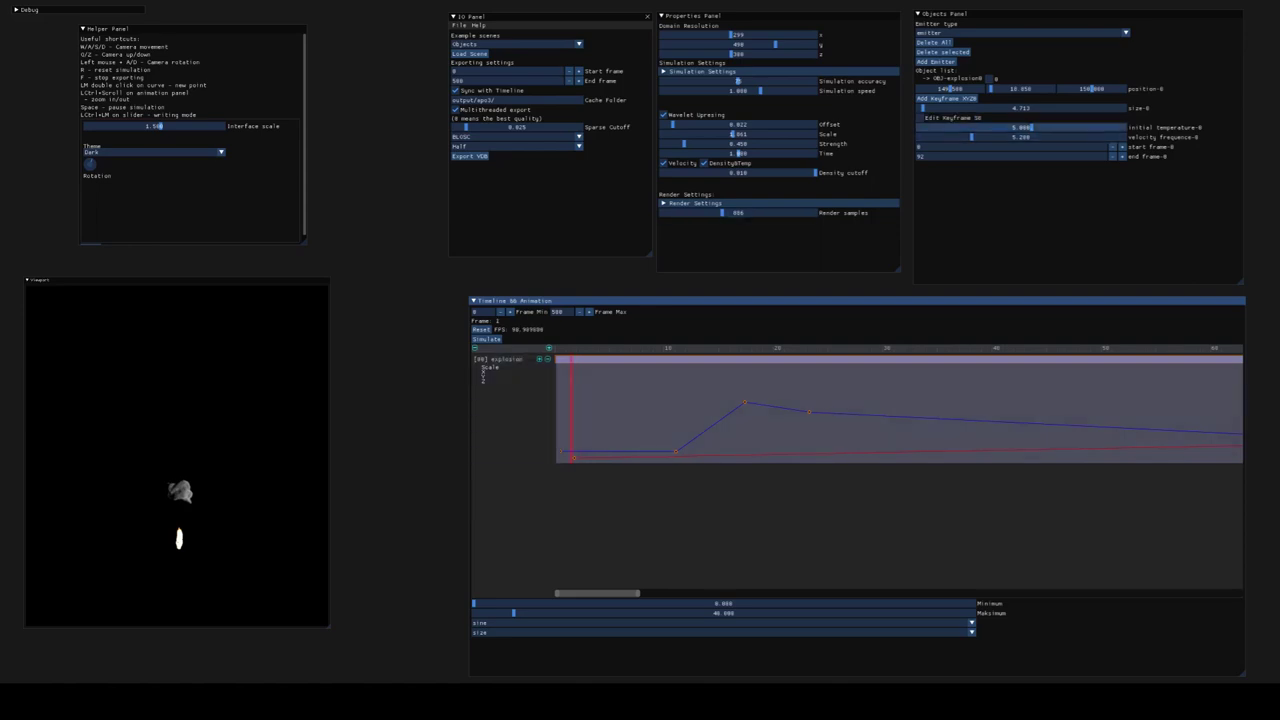
{"action": "left_click", "coordinate": [919, 117]}
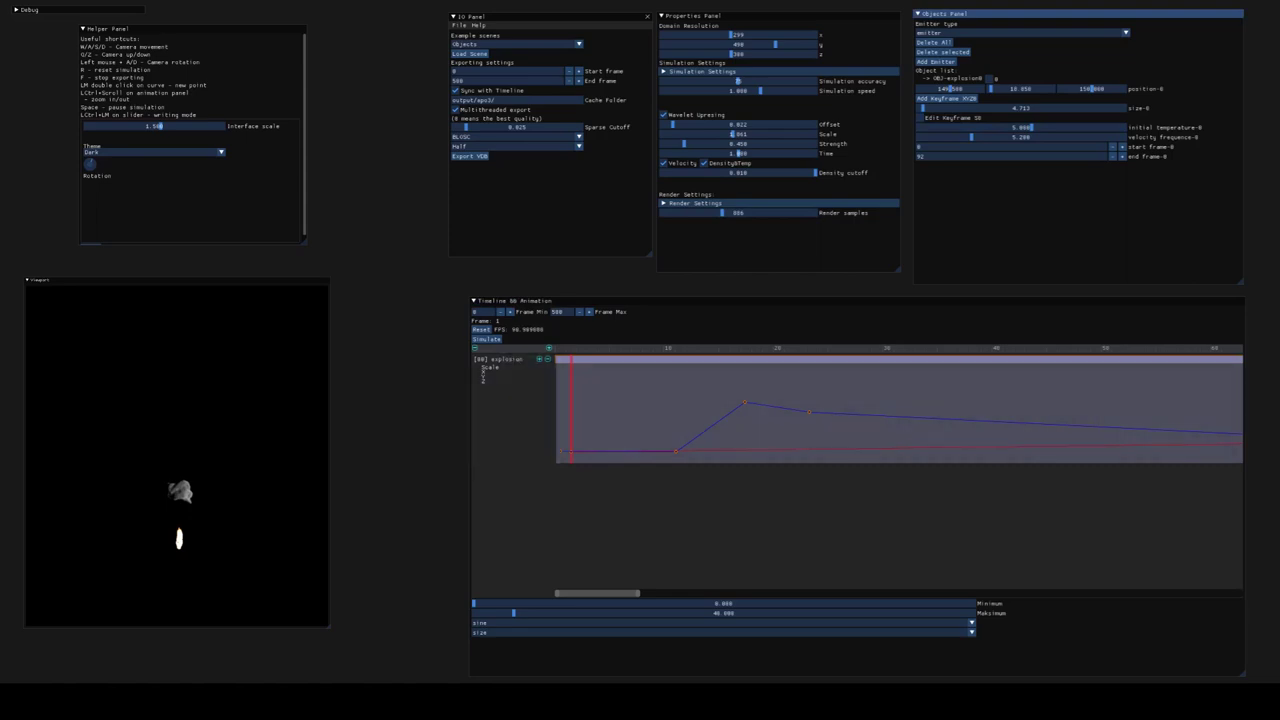
Step: Replay the explosion simulation from the start and pause it at about frame 56
{"action": "left_click", "coordinate": [745, 348]}
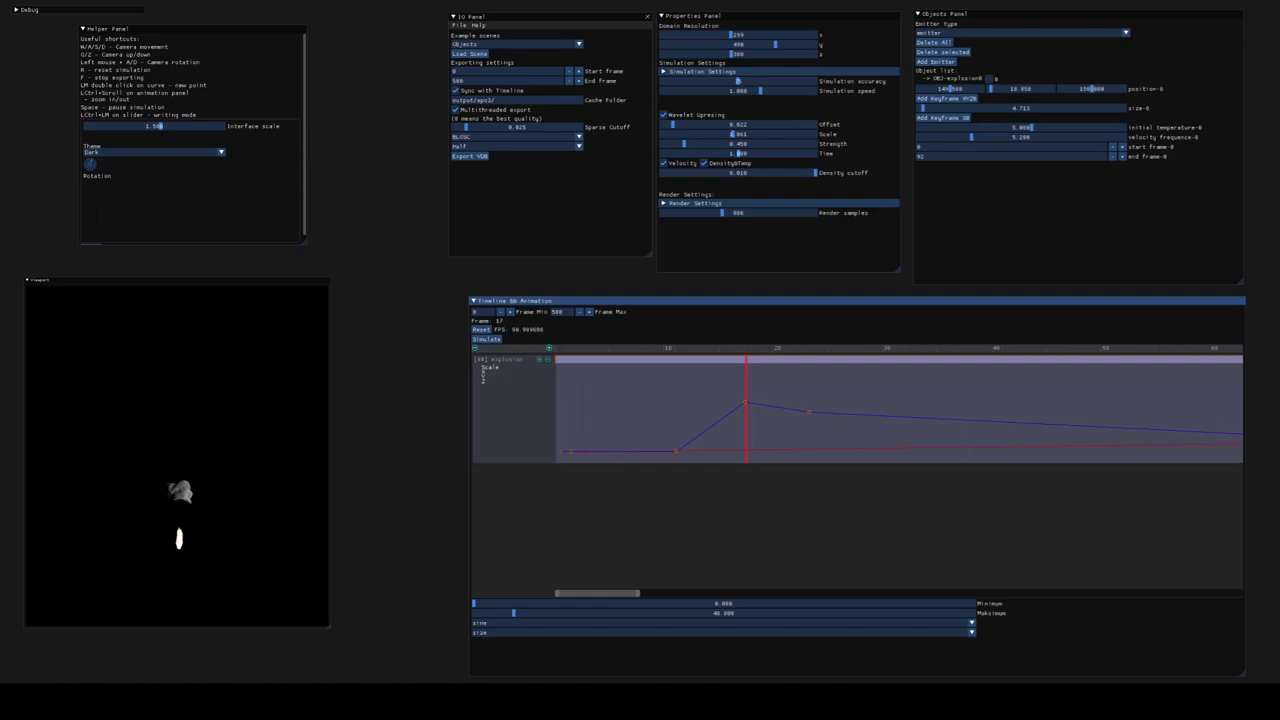
{"action": "key", "text": "space"}
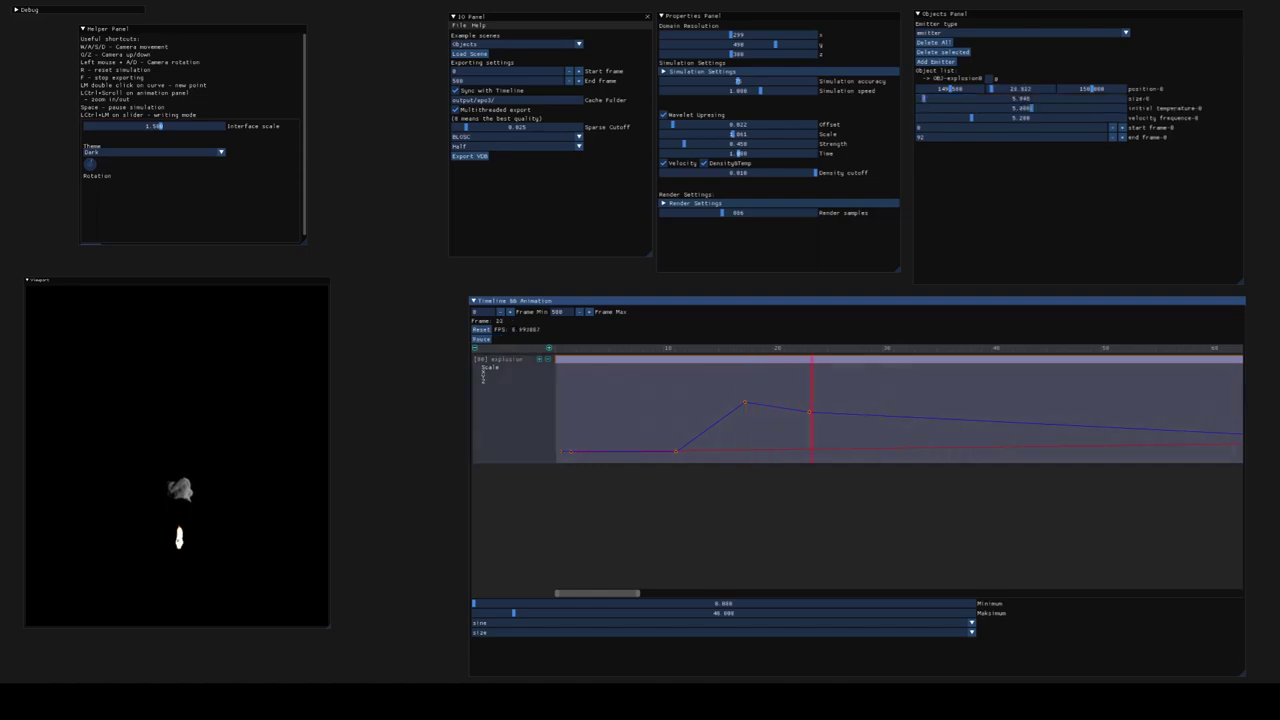
{"action": "key", "text": "r"}
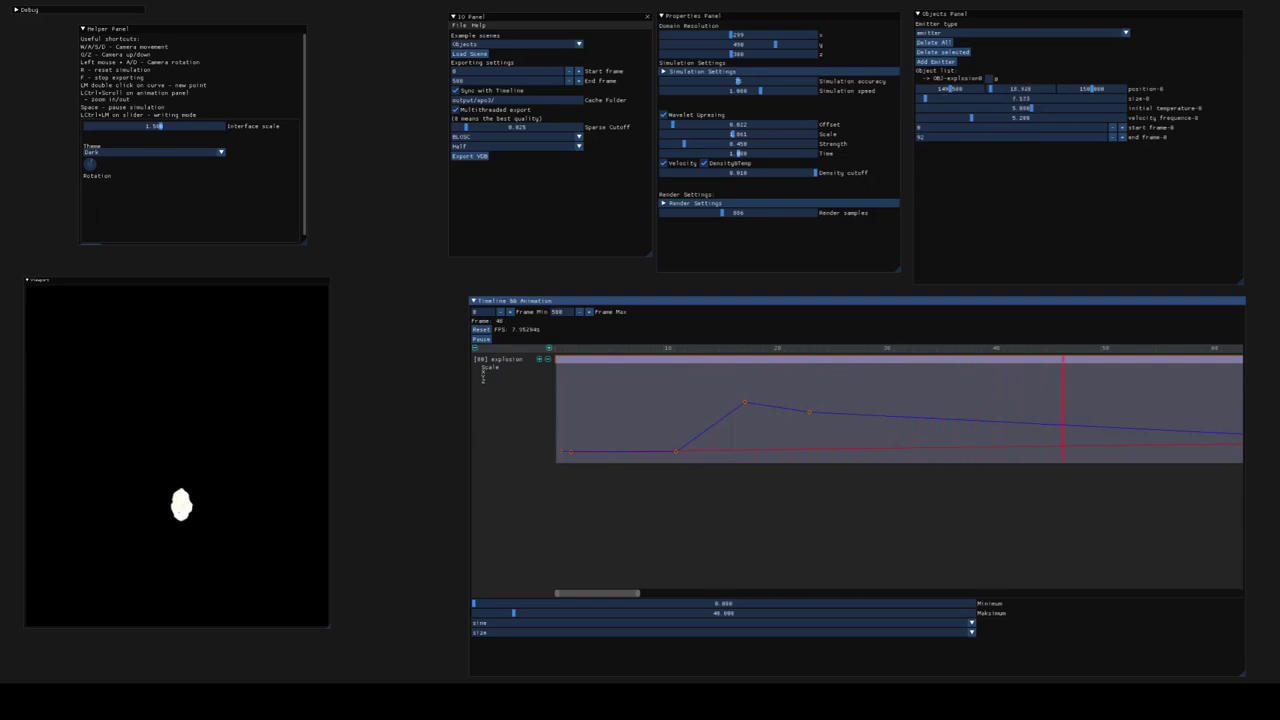
{"action": "key", "text": "space"}
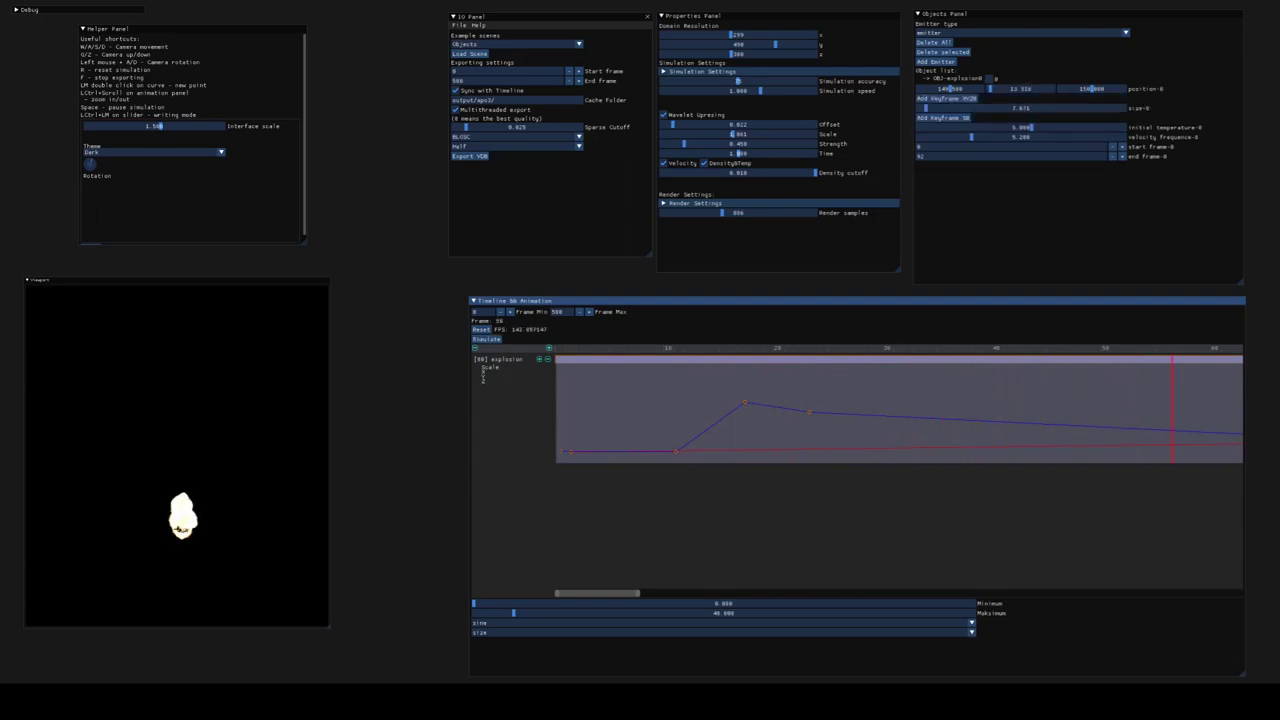
Step: Examine the paused fireball from other angles and from closer up
{"action": "left_click", "coordinate": [177, 456]}
{"action": "key", "text": "d"}
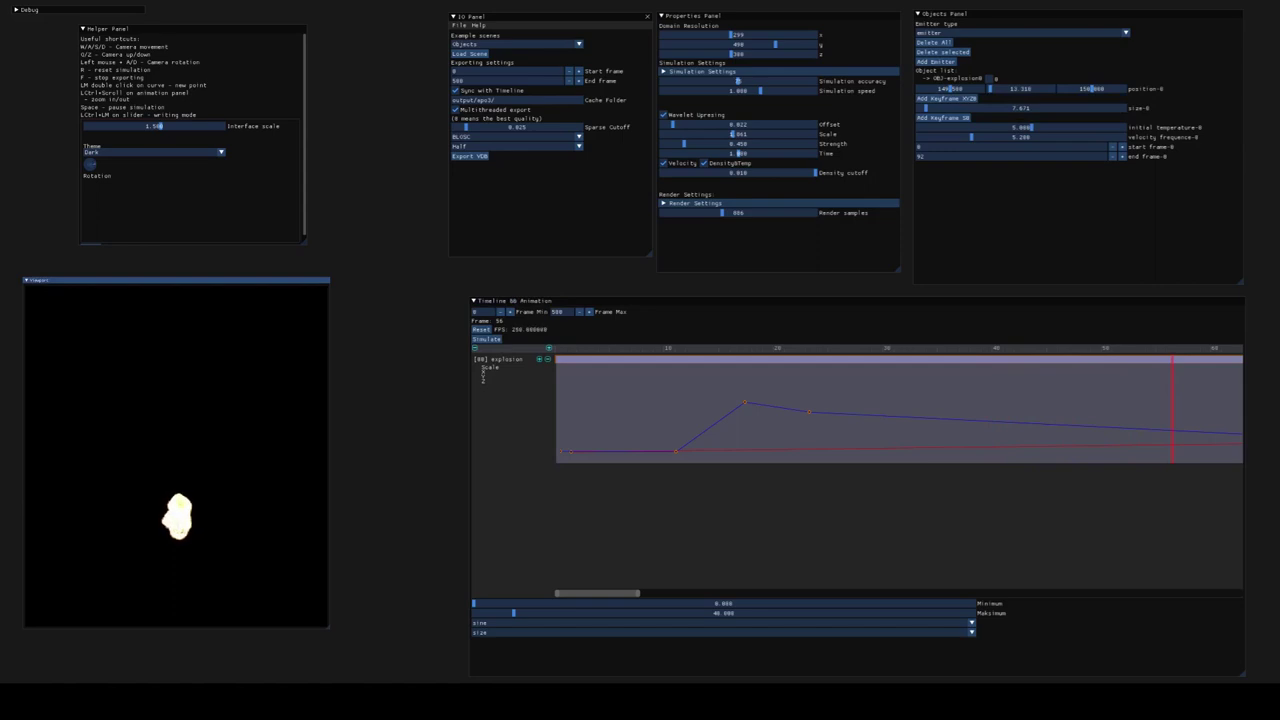
{"action": "key", "text": "d"}
{"action": "left_click_drag", "start_coordinate": [177, 456], "coordinate": [172, 454]}
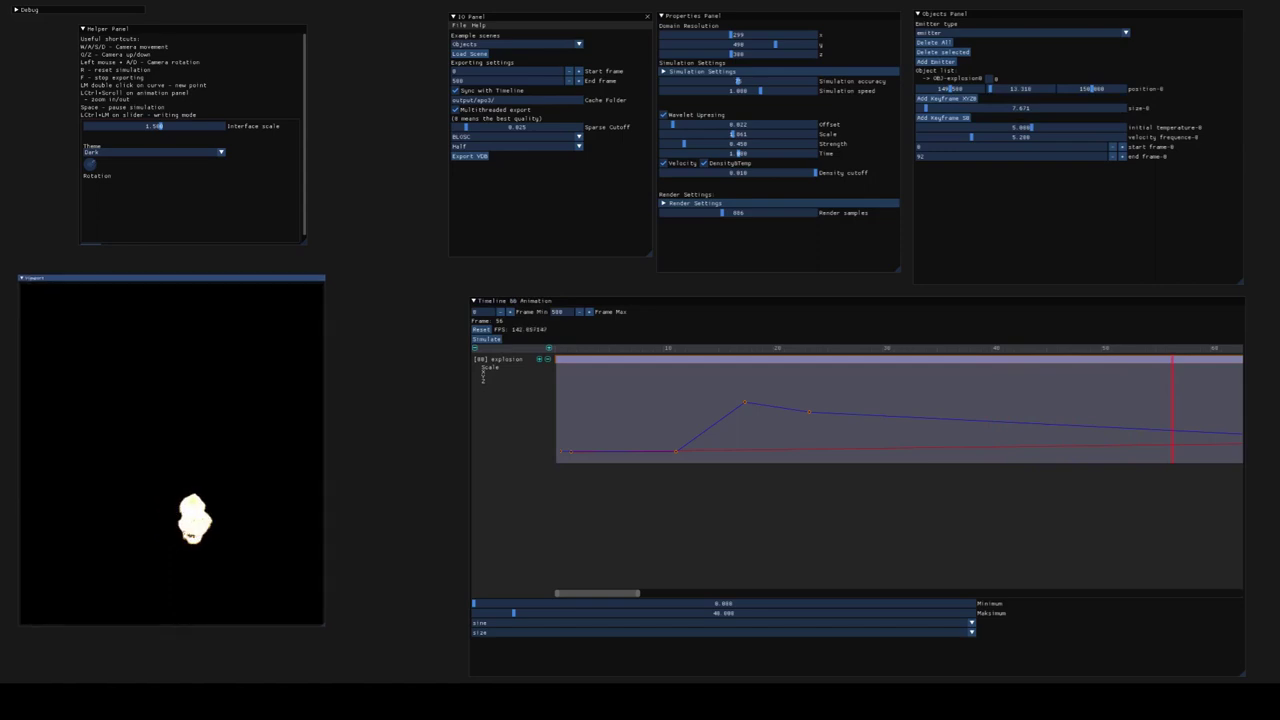
{"action": "key", "text": "w"}
{"action": "key", "text": "d"}
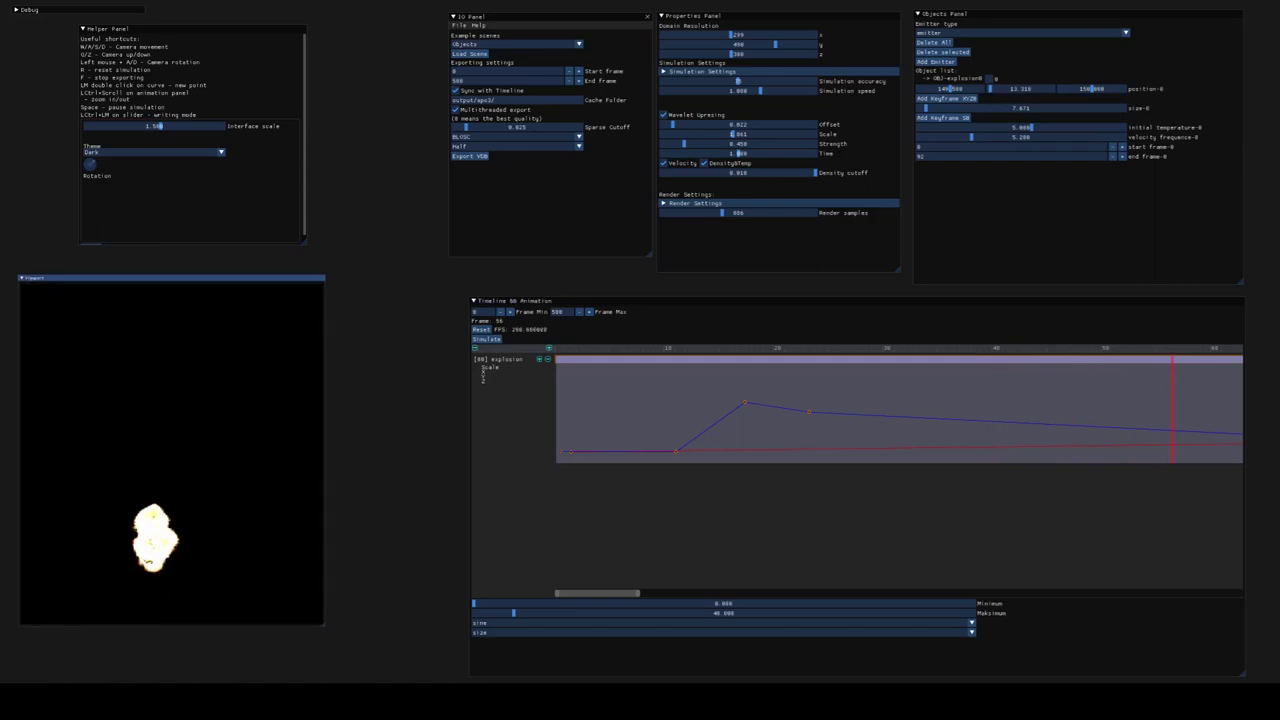
{"action": "key", "text": "z"}
Step: Set the wavelet upresing offset to 0.069 and the fire emission rate to 1.310, and resume the simulation
{"action": "left_click_drag", "start_coordinate": [673, 124], "coordinate": [723, 124]}
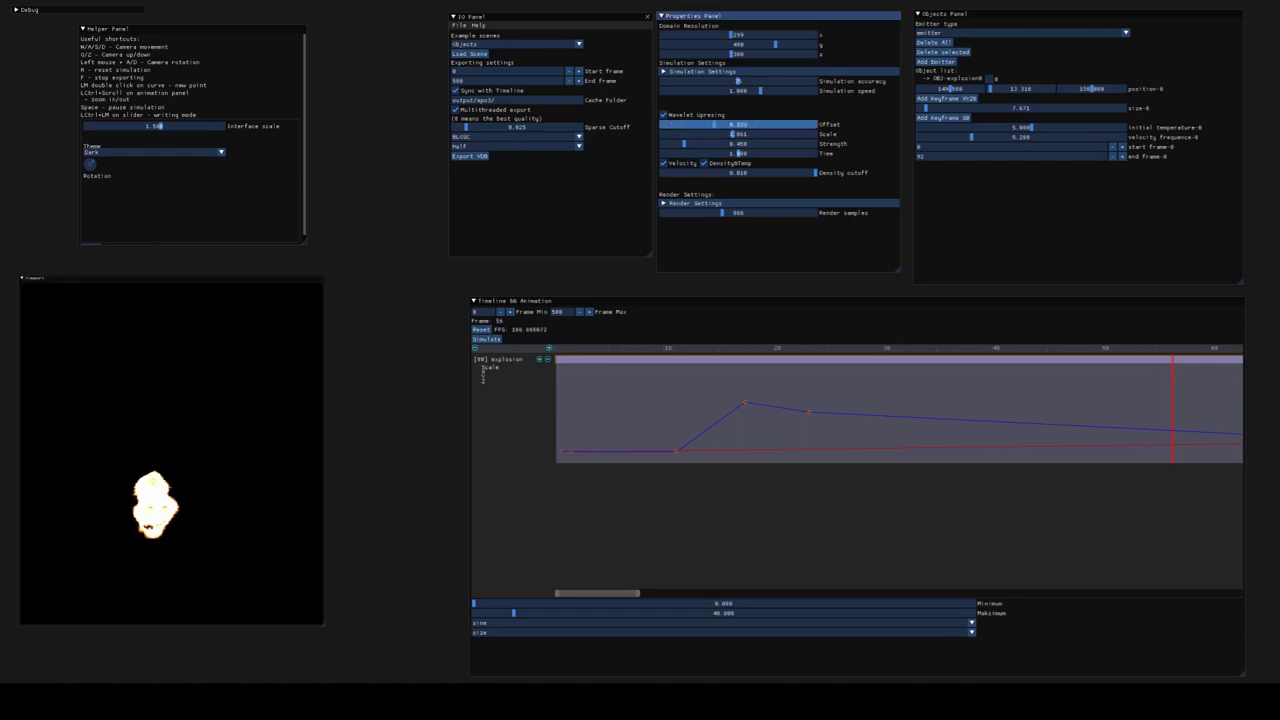
{"action": "key", "text": "Return"}
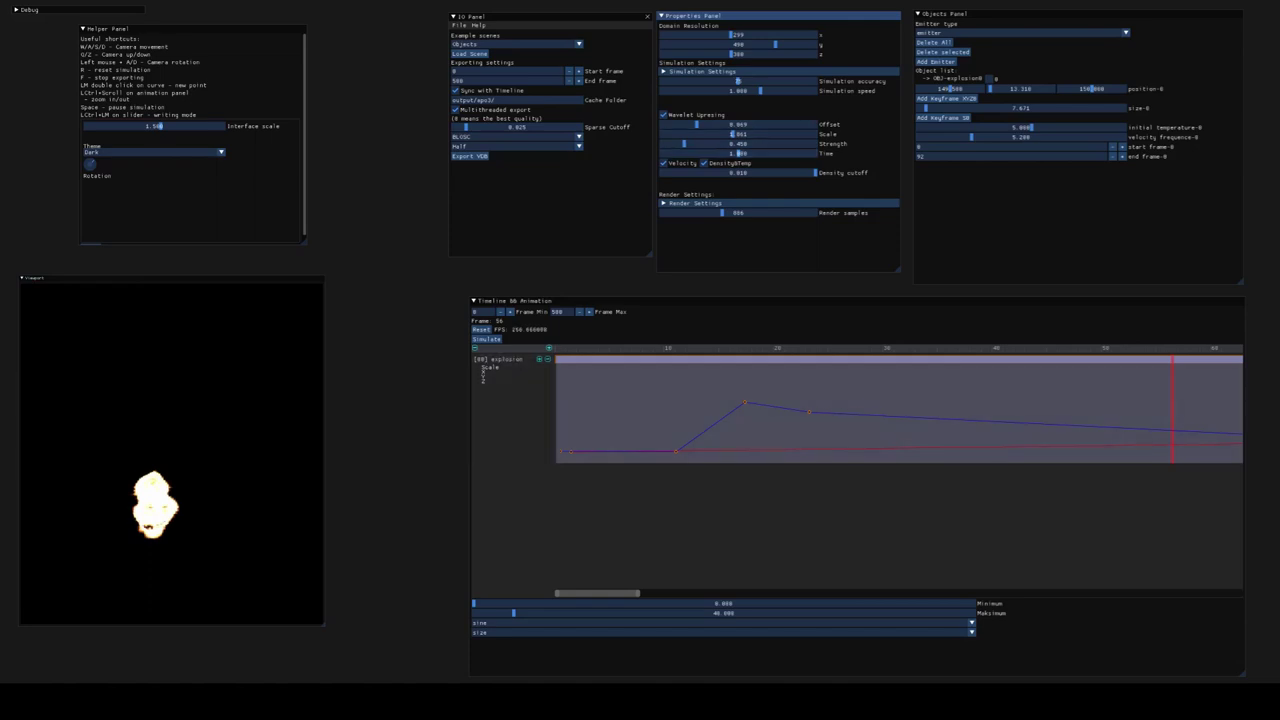
{"action": "left_click", "coordinate": [697, 203]}
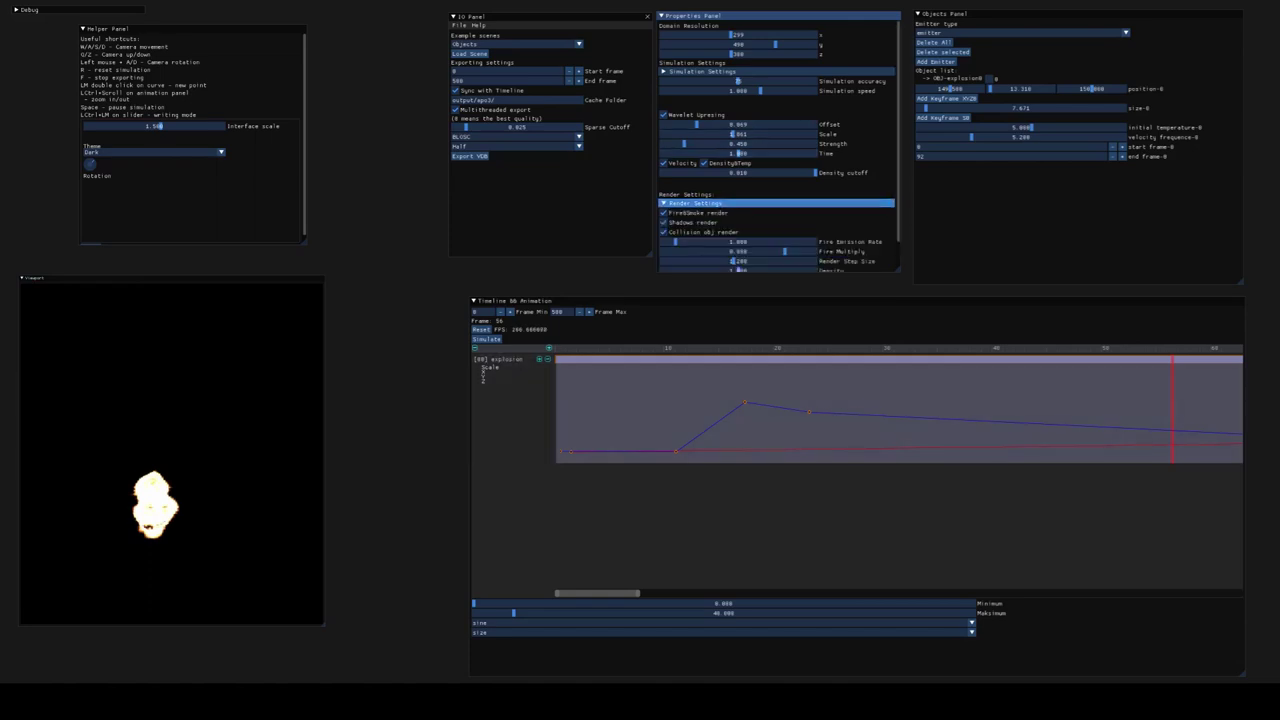
{"action": "scroll", "coordinate": [697, 203], "scroll_direction": "down", "scroll_amount": 1}
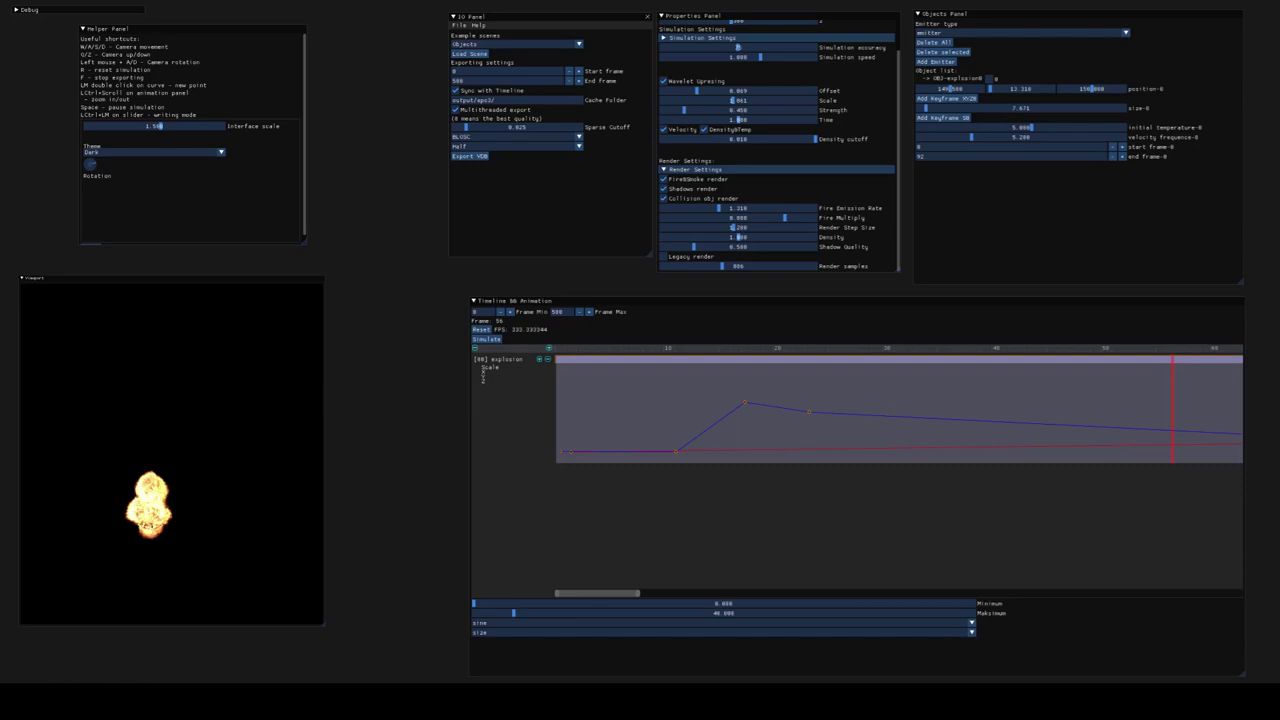
{"action": "key", "text": "space"}
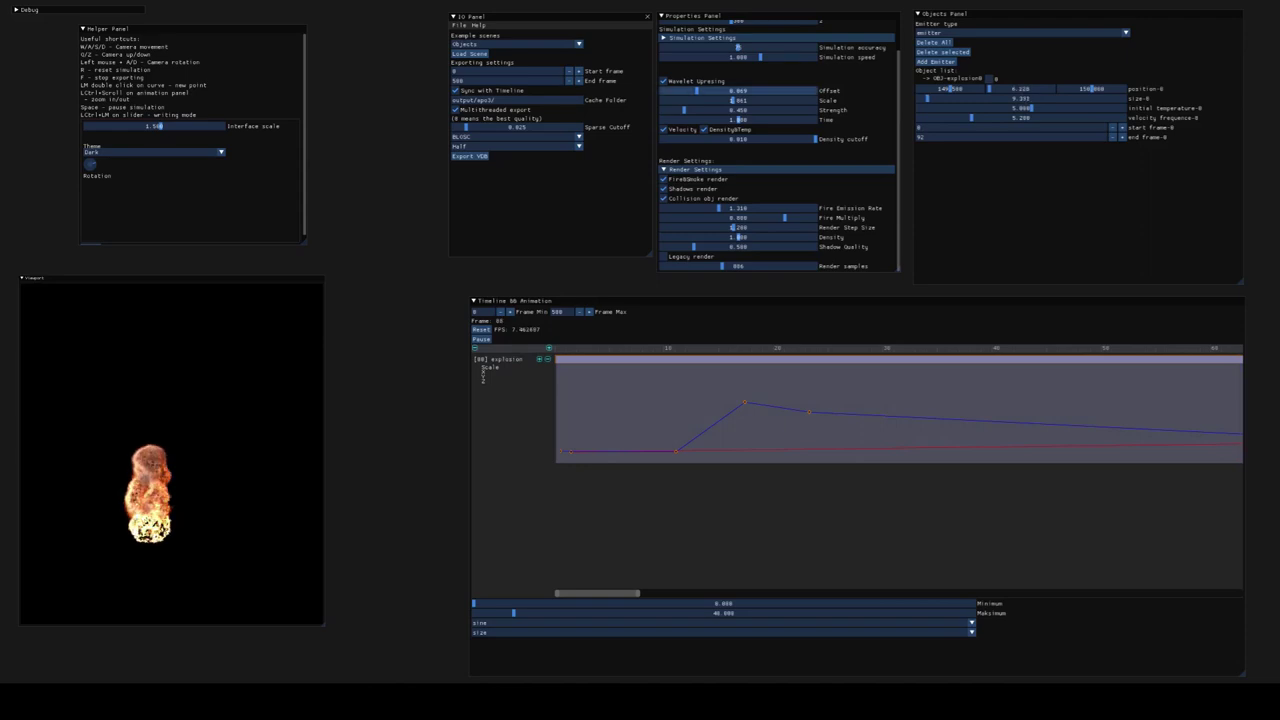
Step: Raise the x and z domain resolution to match y, and shift the emitter's animation curves slightly along the timeline
{"action": "scroll", "coordinate": [778, 145], "scroll_direction": "up", "scroll_amount": 1}
{"action": "left_click_drag", "start_coordinate": [732, 35], "coordinate": [814, 54]}
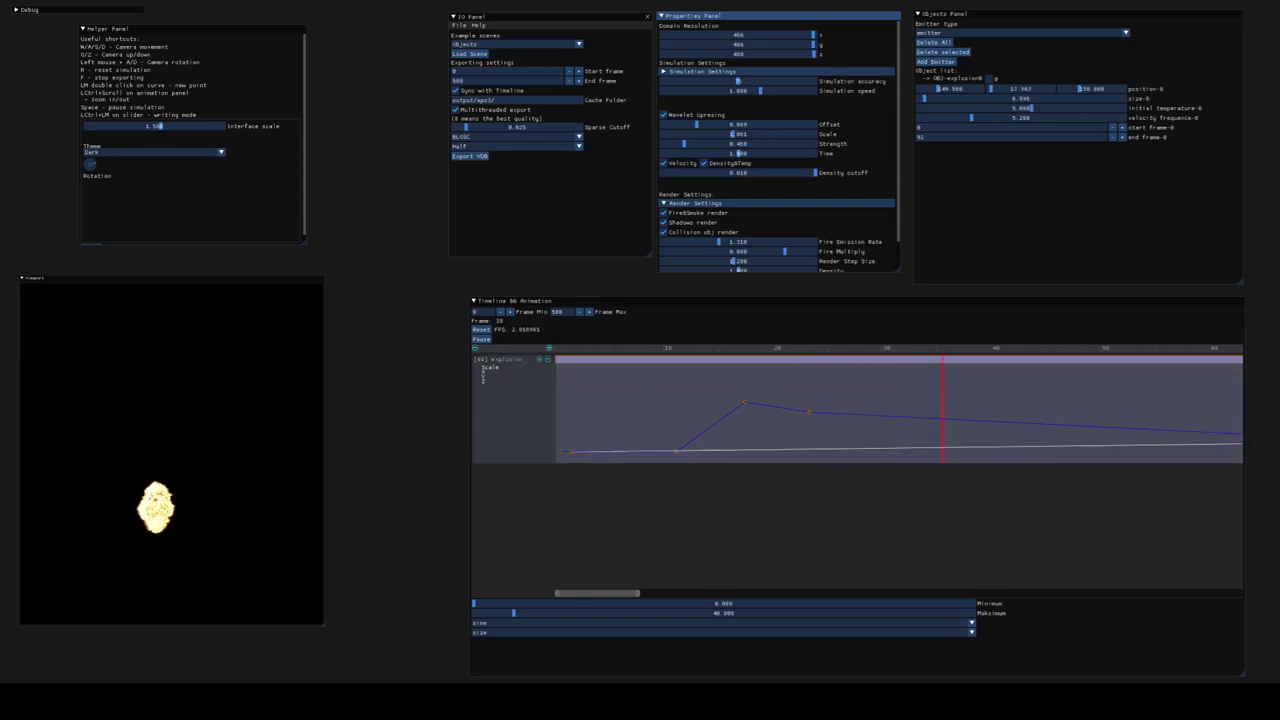
{"action": "mouse_move", "coordinate": [720, 449]}
{"action": "left_mouse_down"}
{"action": "mouse_move", "coordinate": [730, 455]}
{"action": "mouse_move", "coordinate": [709, 386]}
{"action": "mouse_move", "coordinate": [730, 429]}
{"action": "left_mouse_up"}
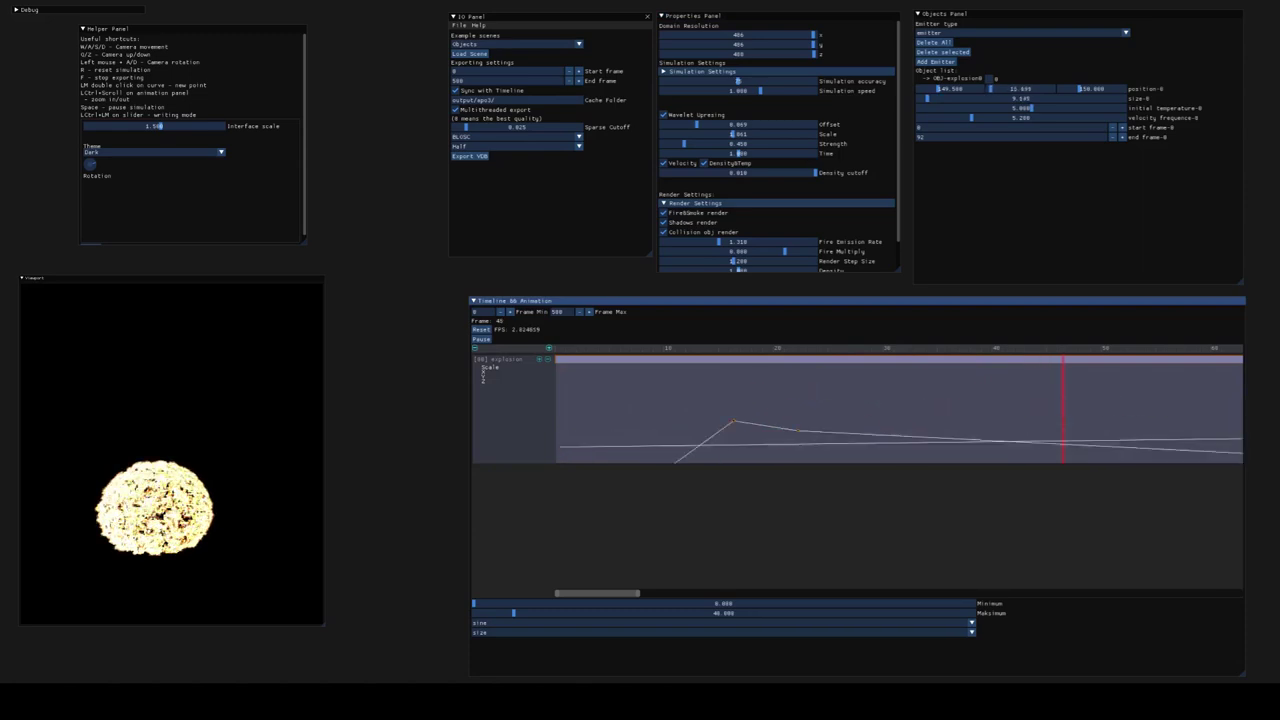
{"action": "mouse_move", "coordinate": [814, 172]}
{"action": "left_mouse_down"}
{"action": "mouse_move", "coordinate": [661, 172]}
{"action": "mouse_move", "coordinate": [816, 172]}
{"action": "left_mouse_up"}
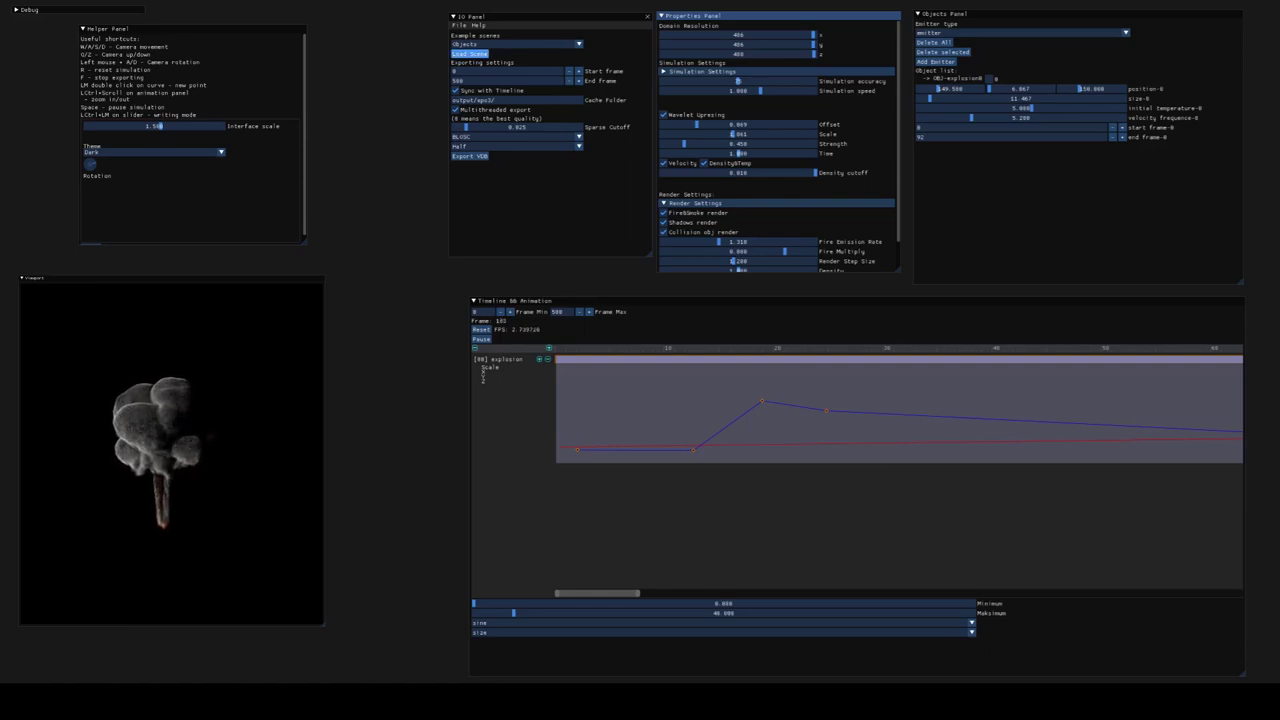
Step: Reduce the domain resolution to 128 on x and 129 on z, and load the Objects example scene
{"action": "left_click", "coordinate": [691, 34]}
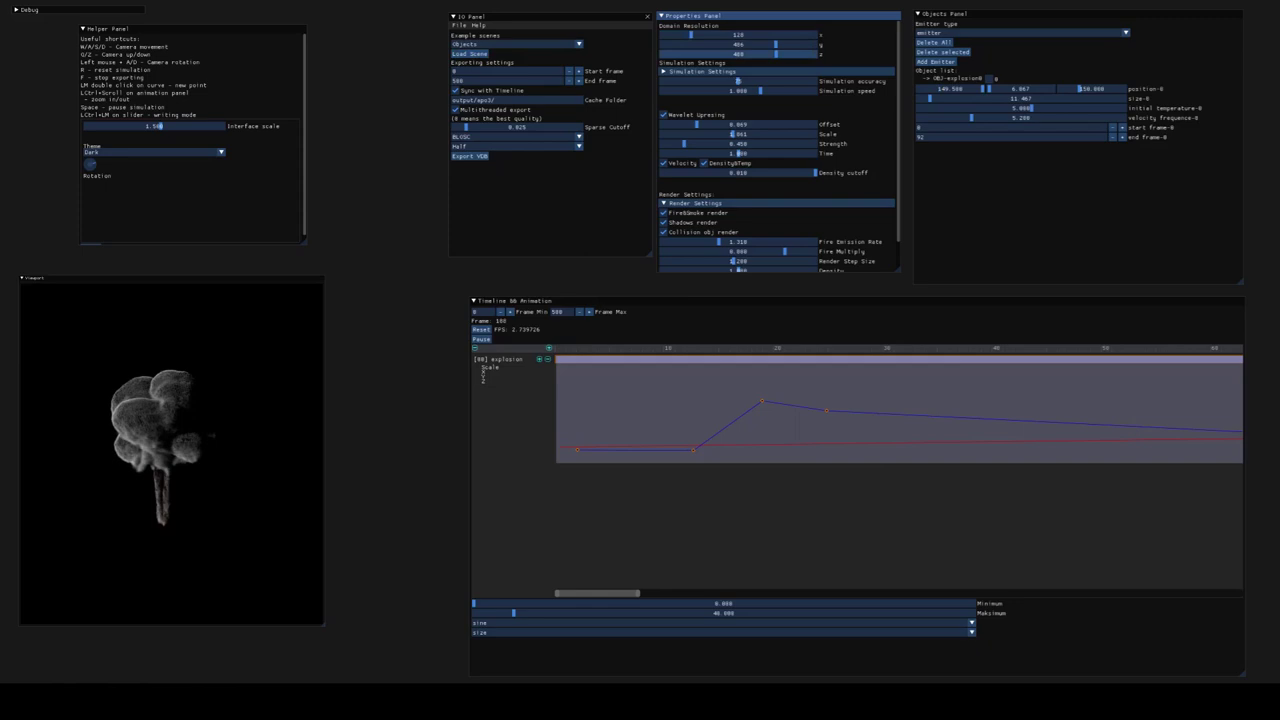
{"action": "left_click", "coordinate": [683, 54]}
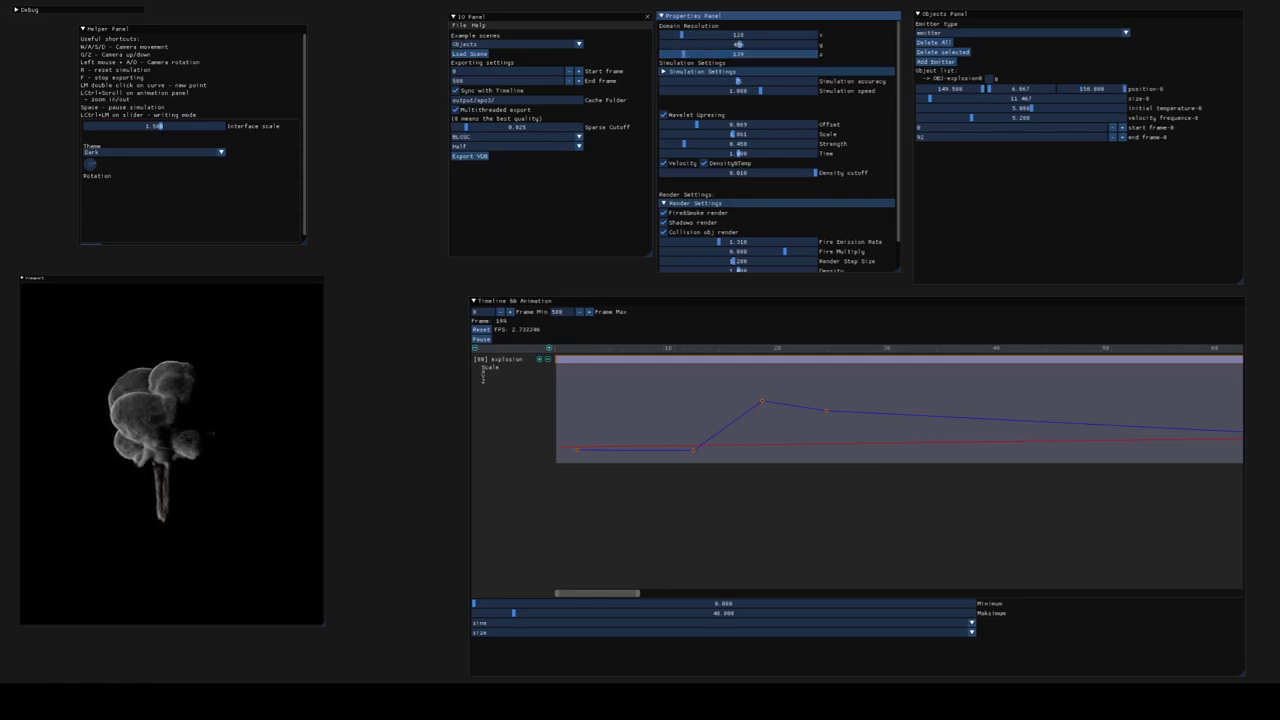
{"action": "left_click", "coordinate": [470, 53]}
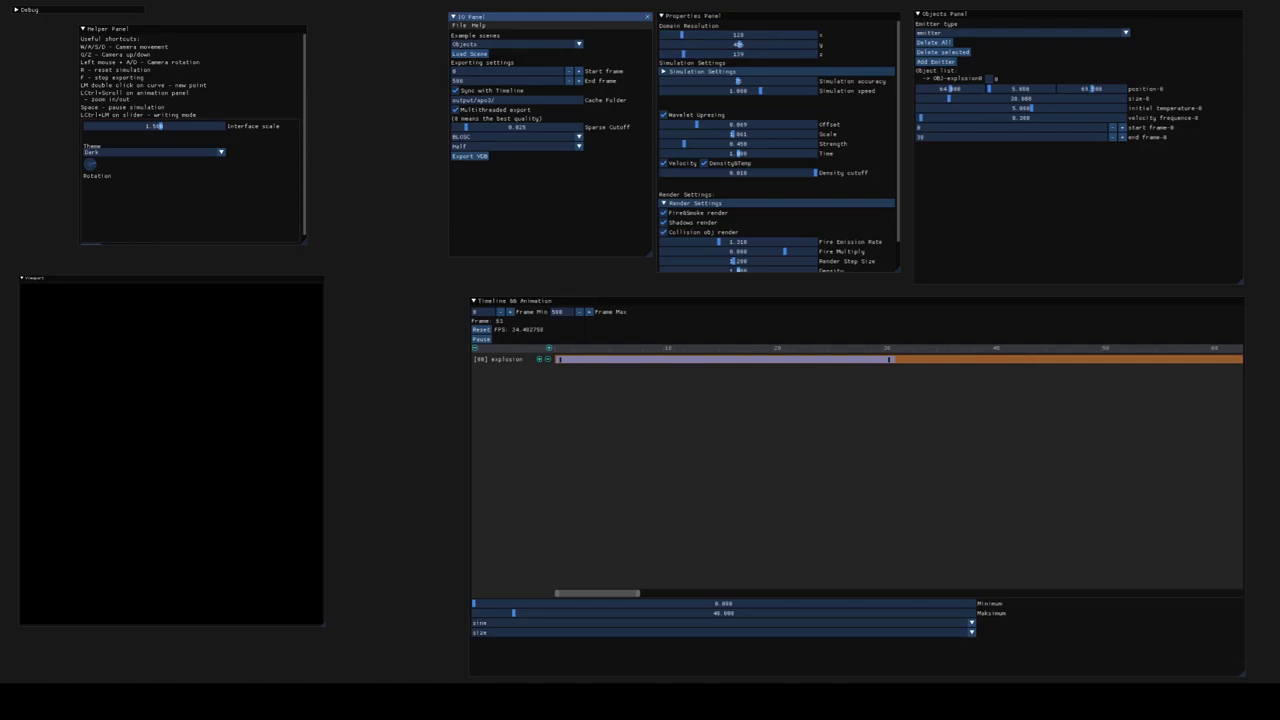
{"action": "left_click", "coordinate": [510, 359]}
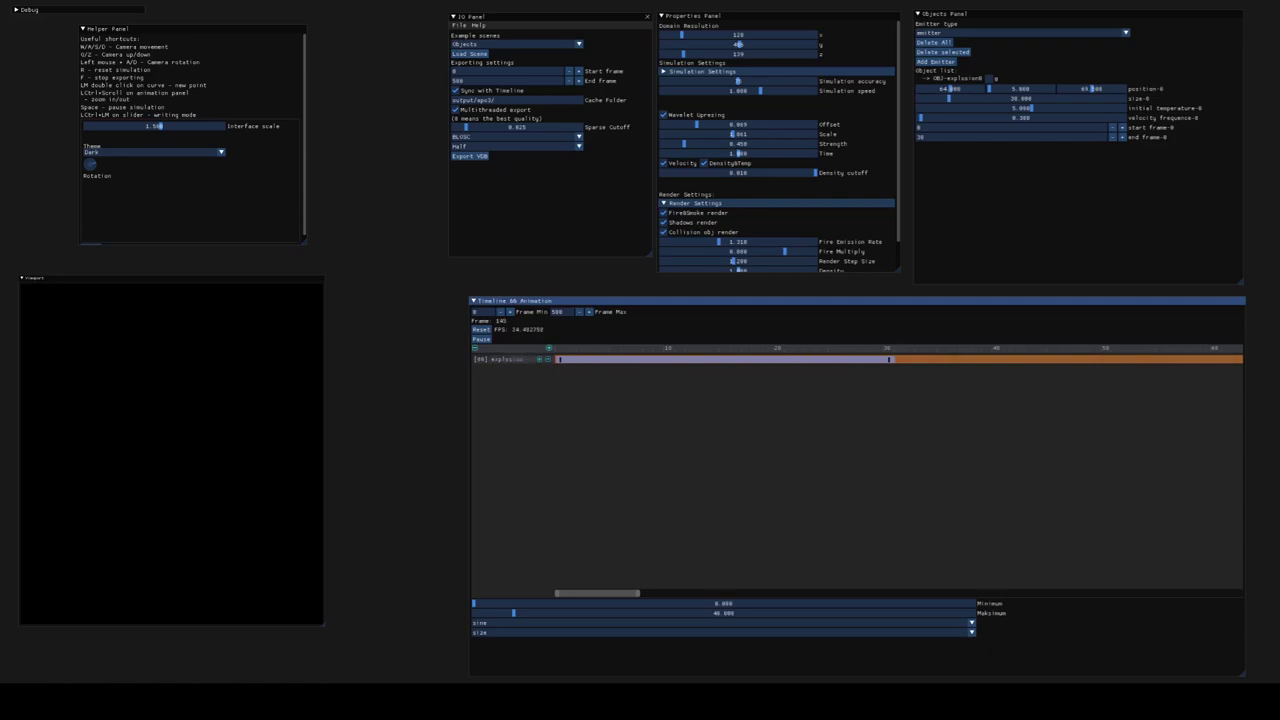
Step: Try to remove the explosion emitter from the timeline and add an object-type emitter in its place
{"action": "left_click", "coordinate": [548, 359]}
{"action": "left_click", "coordinate": [1020, 32]}
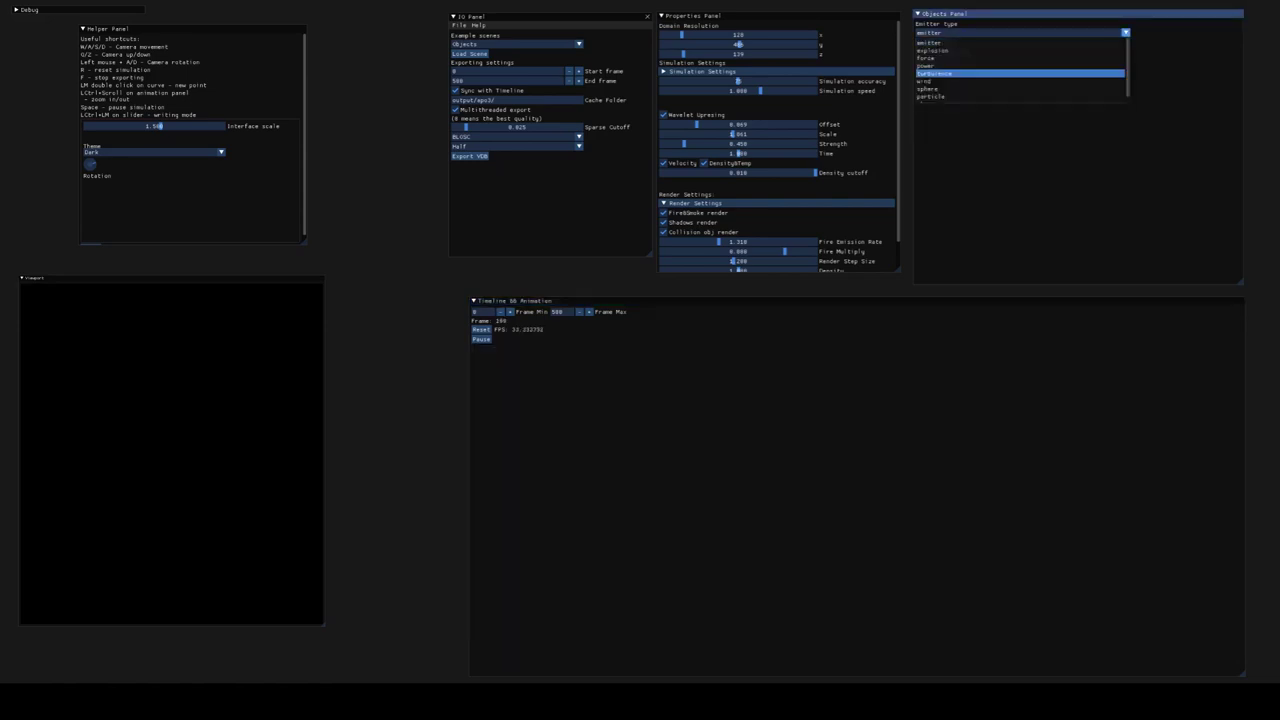
{"action": "left_click", "coordinate": [1020, 97]}
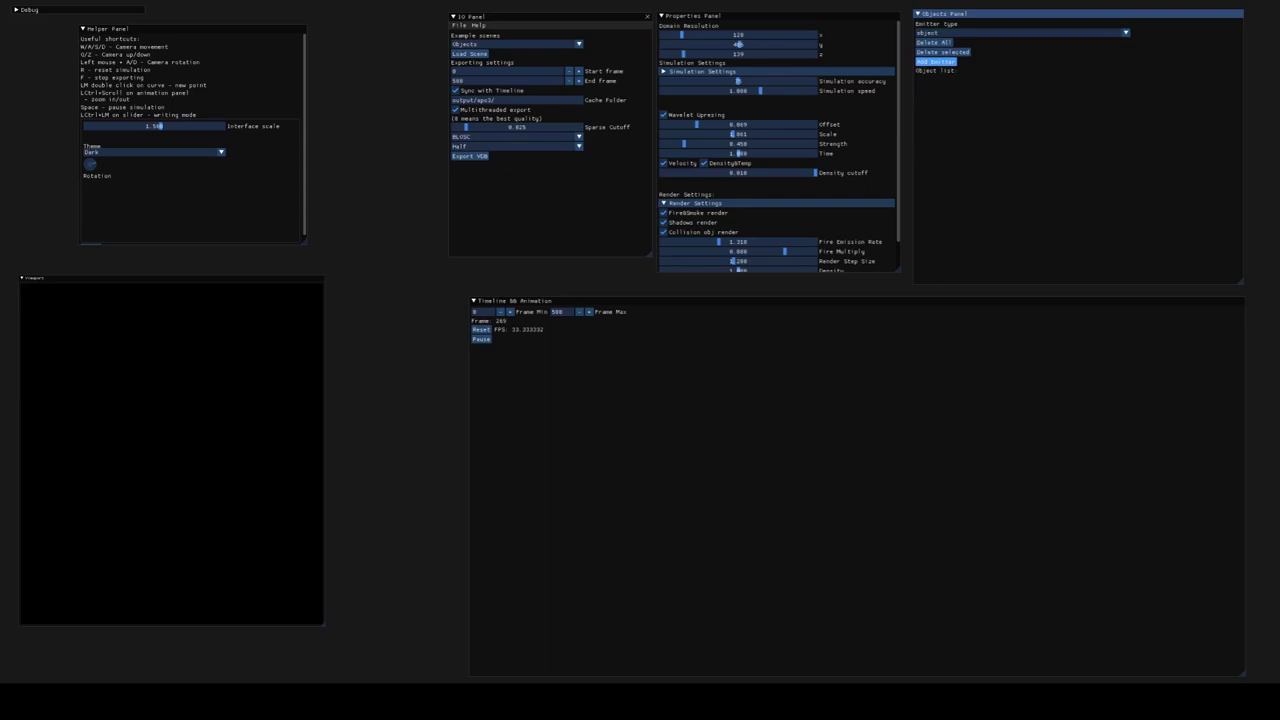
{"action": "left_click", "coordinate": [936, 61]}
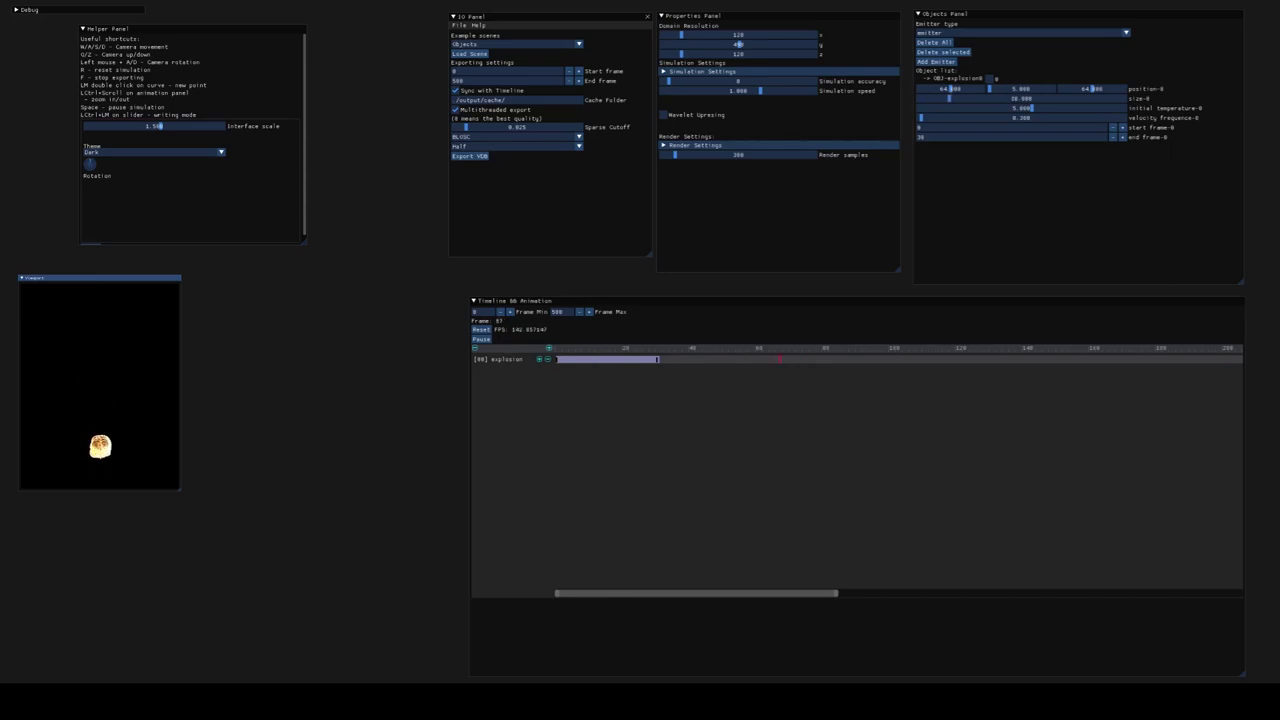
Step: Enlarge the viewport and add the mesh from input/obj/suzanne/ as a collision object in the explosion scene
{"action": "left_click_drag", "start_coordinate": [179, 489], "coordinate": [329, 660]}
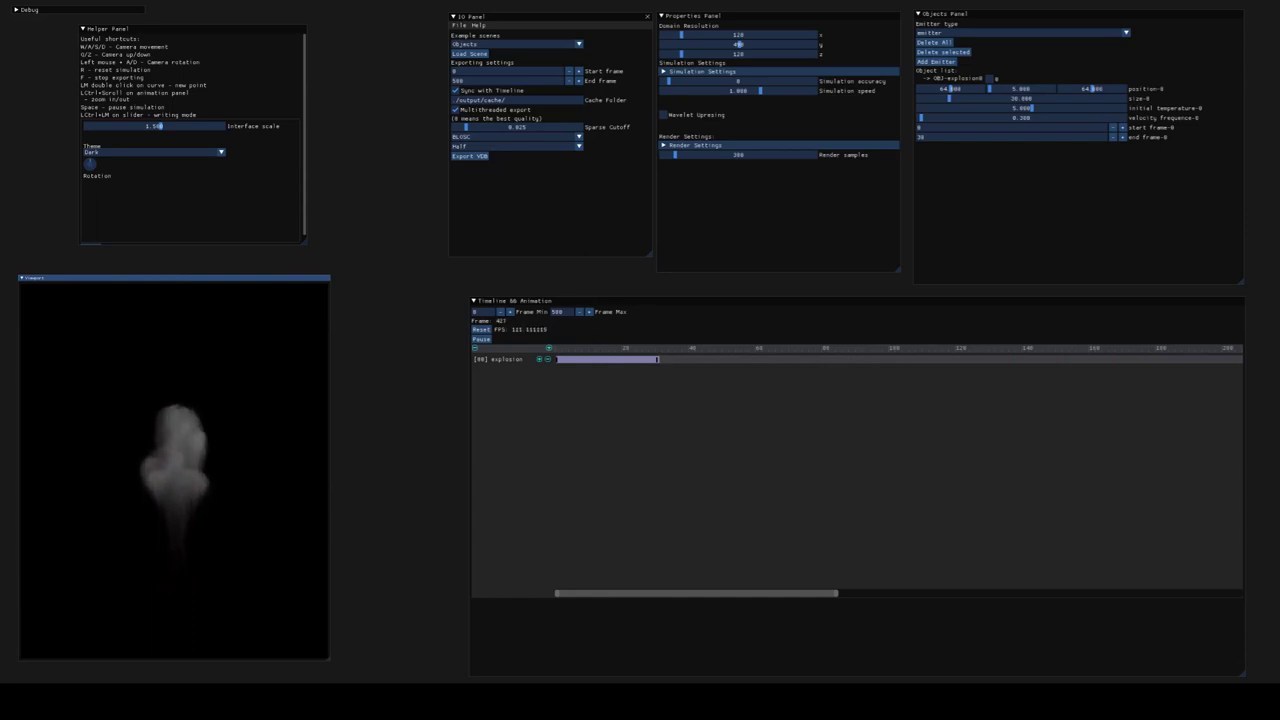
{"action": "key", "text": "r"}
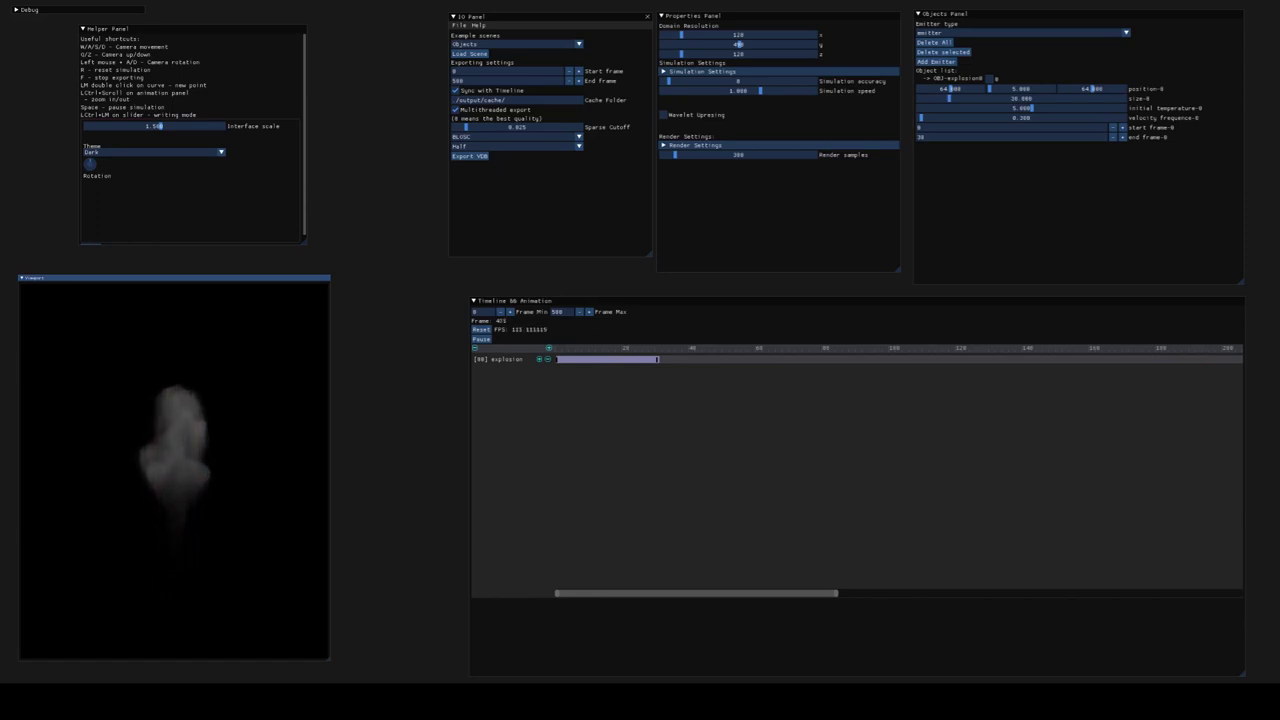
{"action": "left_click", "coordinate": [1020, 32]}
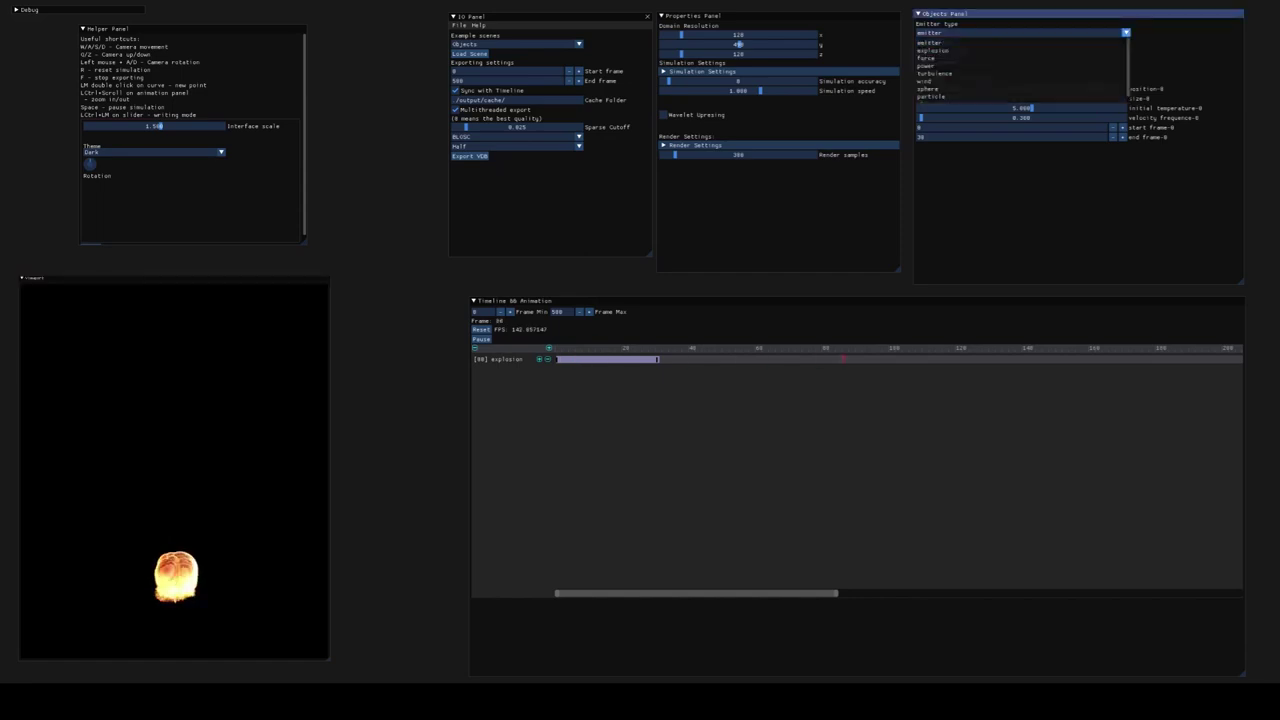
{"action": "left_click", "coordinate": [1020, 97]}
{"action": "left_click", "coordinate": [936, 61]}
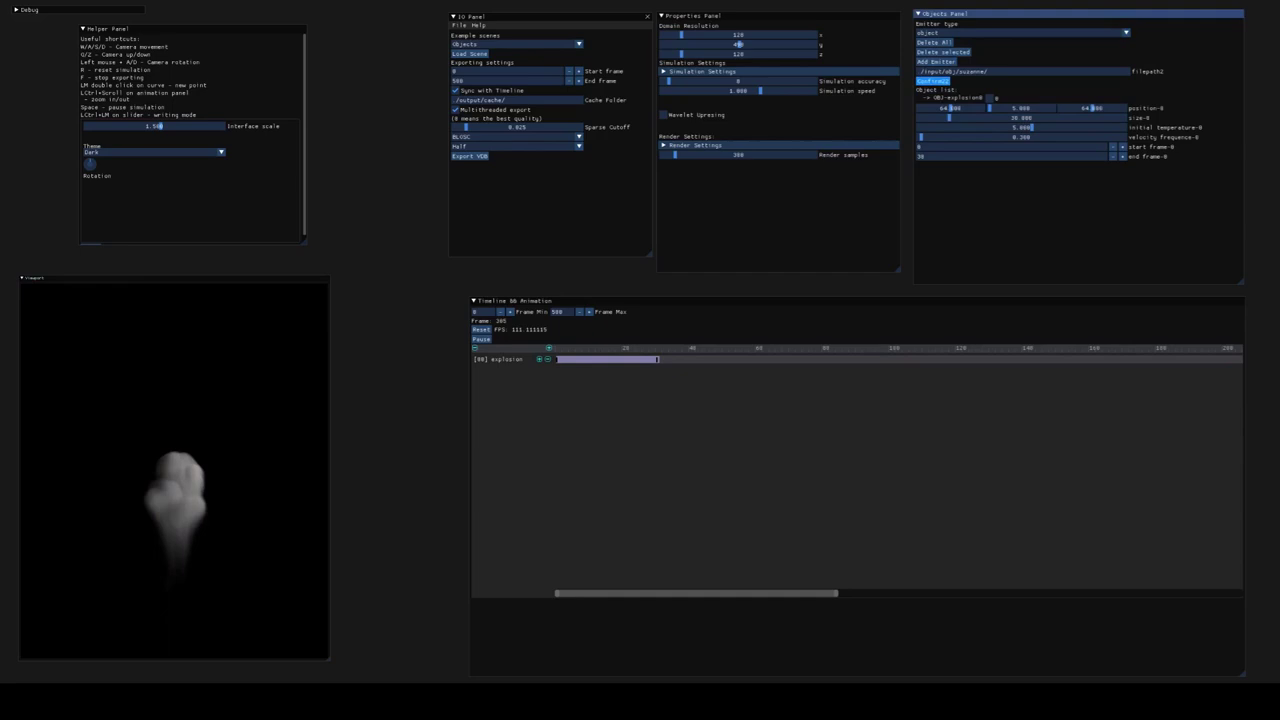
{"action": "left_click", "coordinate": [932, 80]}
{"action": "key", "text": "a"}
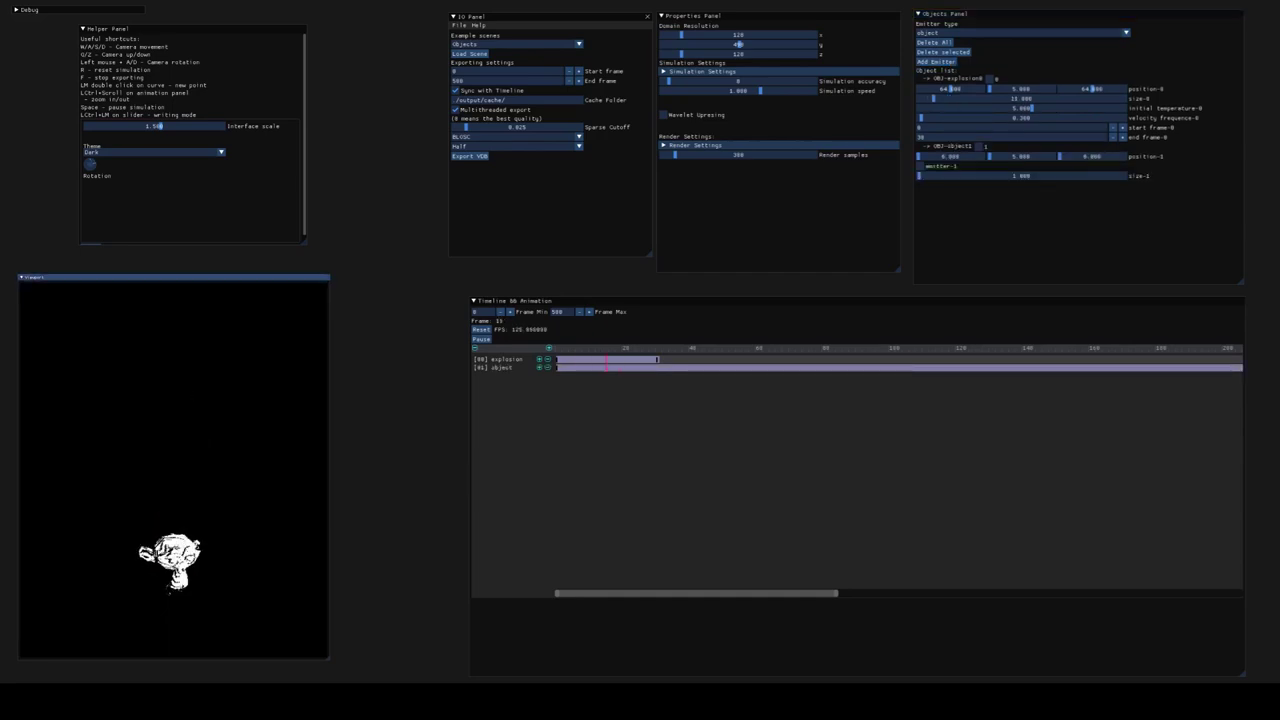
Step: Raise the render samples, view the monkey head from another angle, and increase the simulation accuracy to about 45
{"action": "left_click_drag", "start_coordinate": [728, 155], "coordinate": [741, 155]}
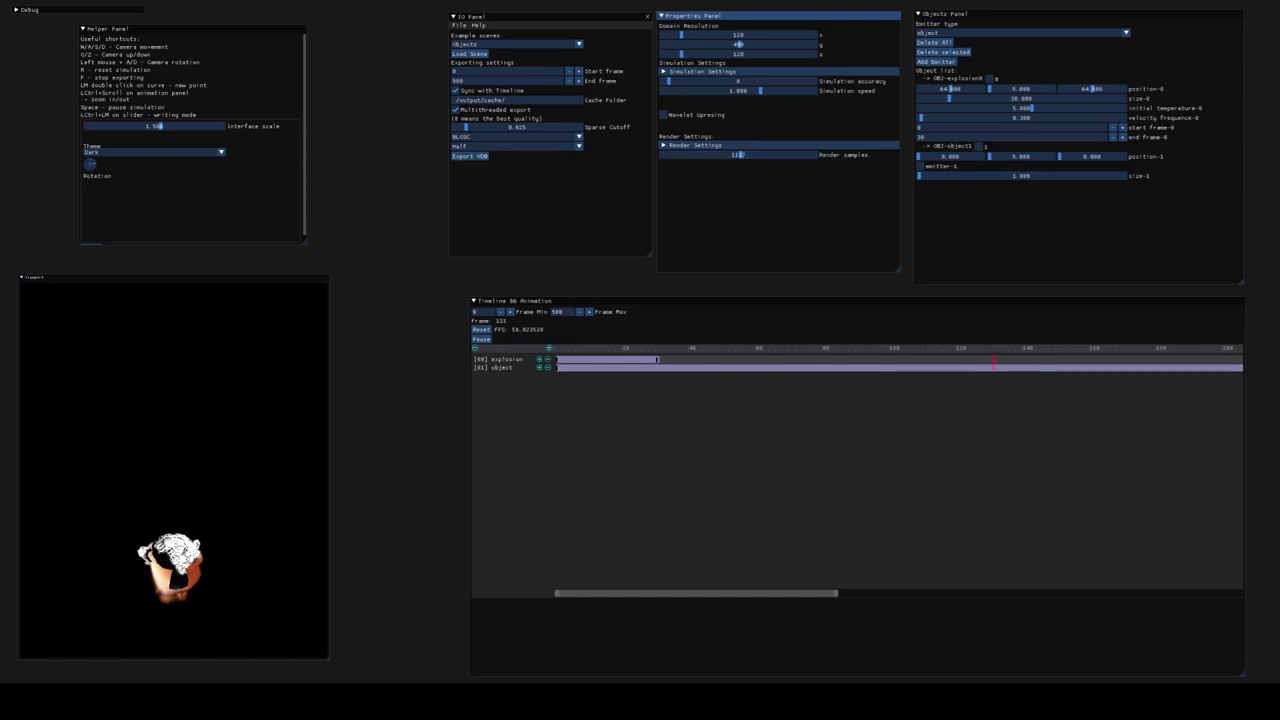
{"action": "key", "text": "a"}
{"action": "left_click_drag", "start_coordinate": [173, 467], "coordinate": [181, 456]}
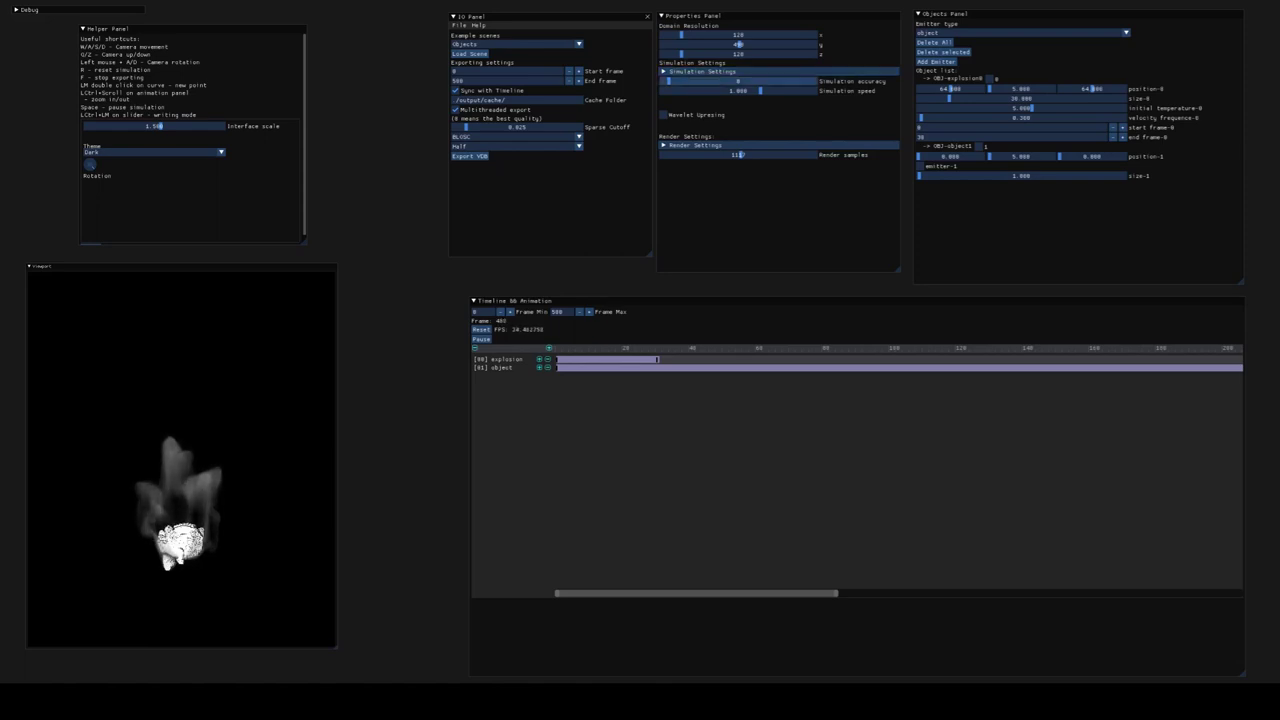
{"action": "left_click", "coordinate": [711, 81]}
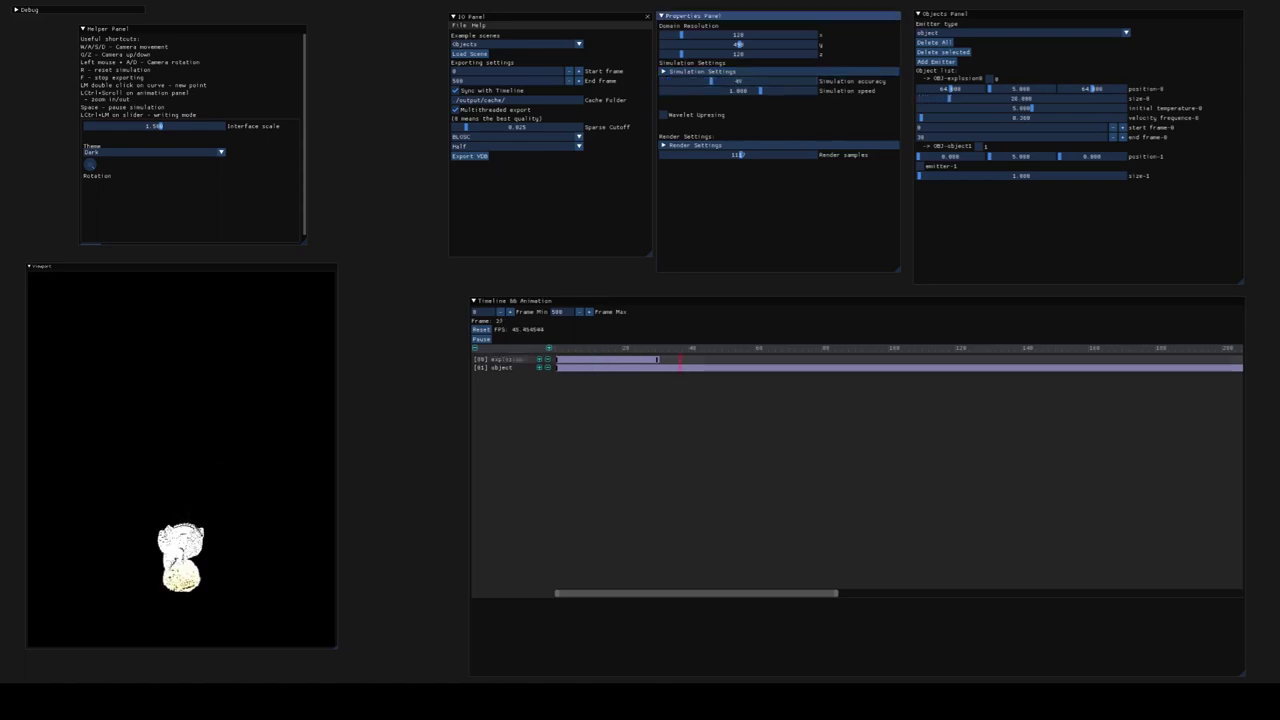
Step: Extend the timeline's maximum frame to 1000
{"action": "left_click", "coordinate": [558, 311]}
{"action": "type", "text": "1000"}
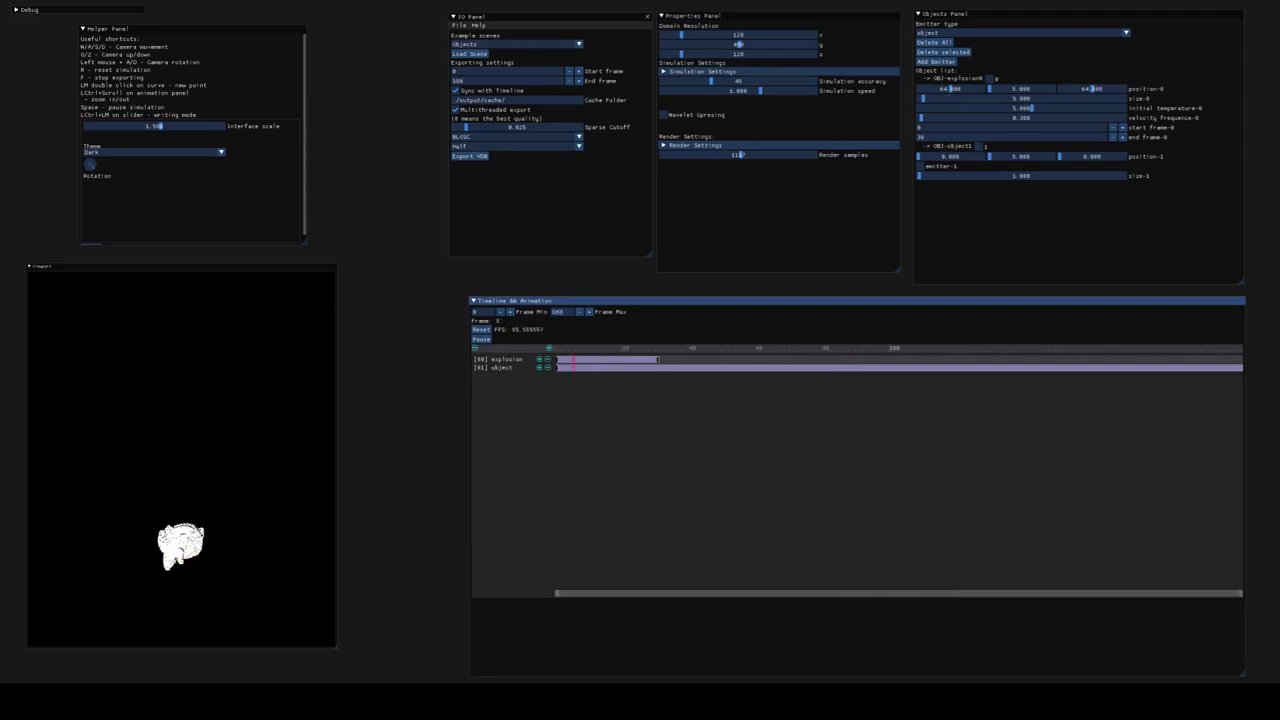
{"action": "key", "text": "Return"}
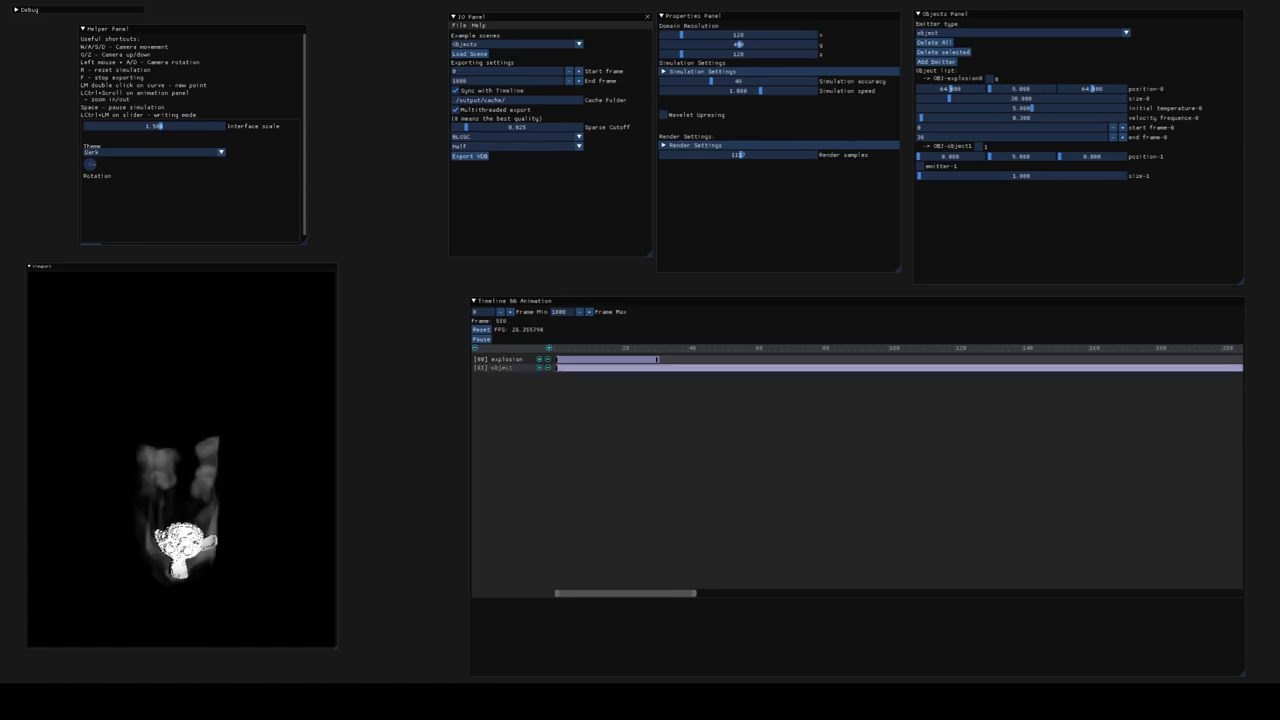
Step: Animate the object's position by editing its curves in the timeline, and restart the simulation
{"action": "double_click", "coordinate": [899, 367]}
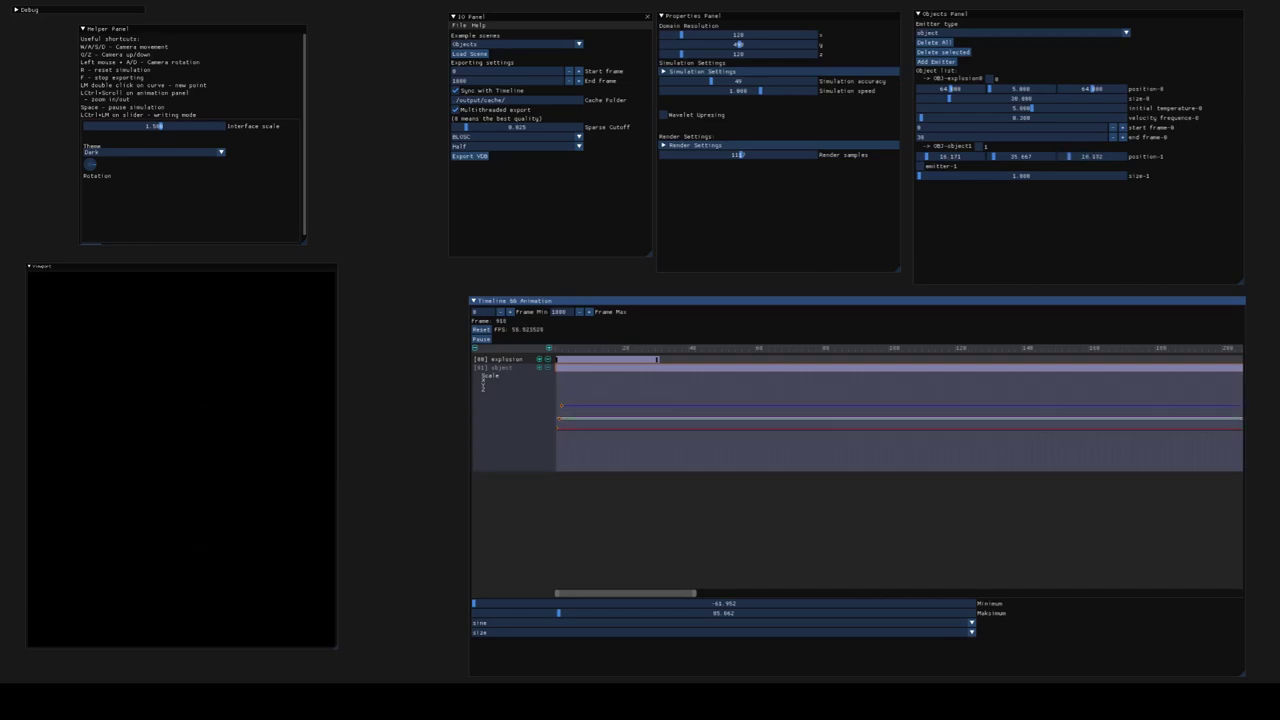
{"action": "key", "text": "r"}
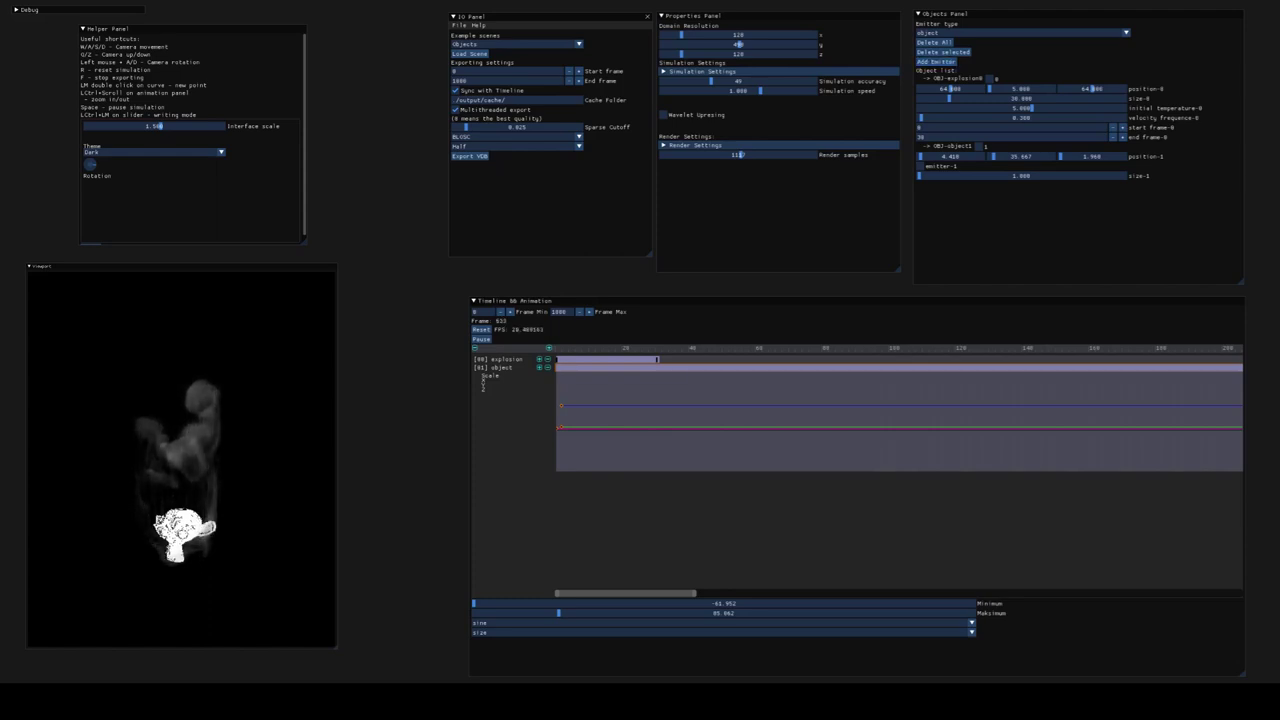
Step: Delete the explosion emitter and make the monkey head object act as an emitter
{"action": "left_click", "coordinate": [989, 78]}
{"action": "left_click", "coordinate": [943, 52]}
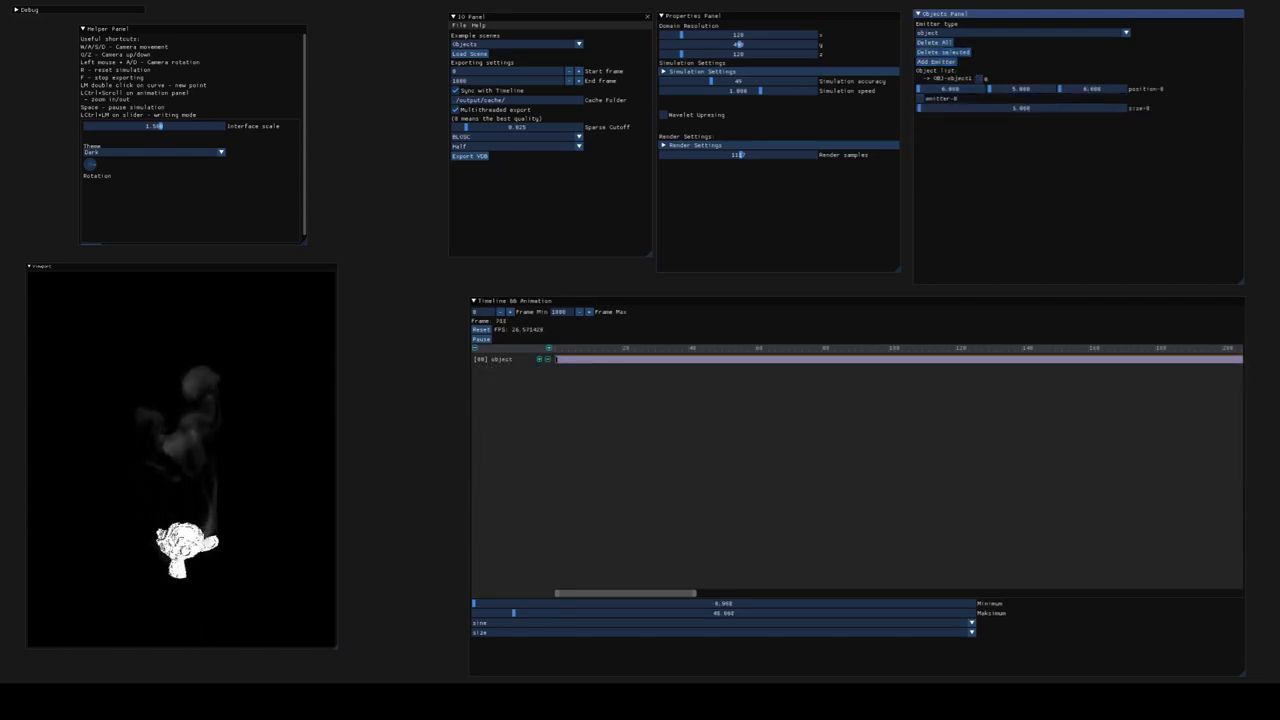
{"action": "left_click", "coordinate": [920, 98]}
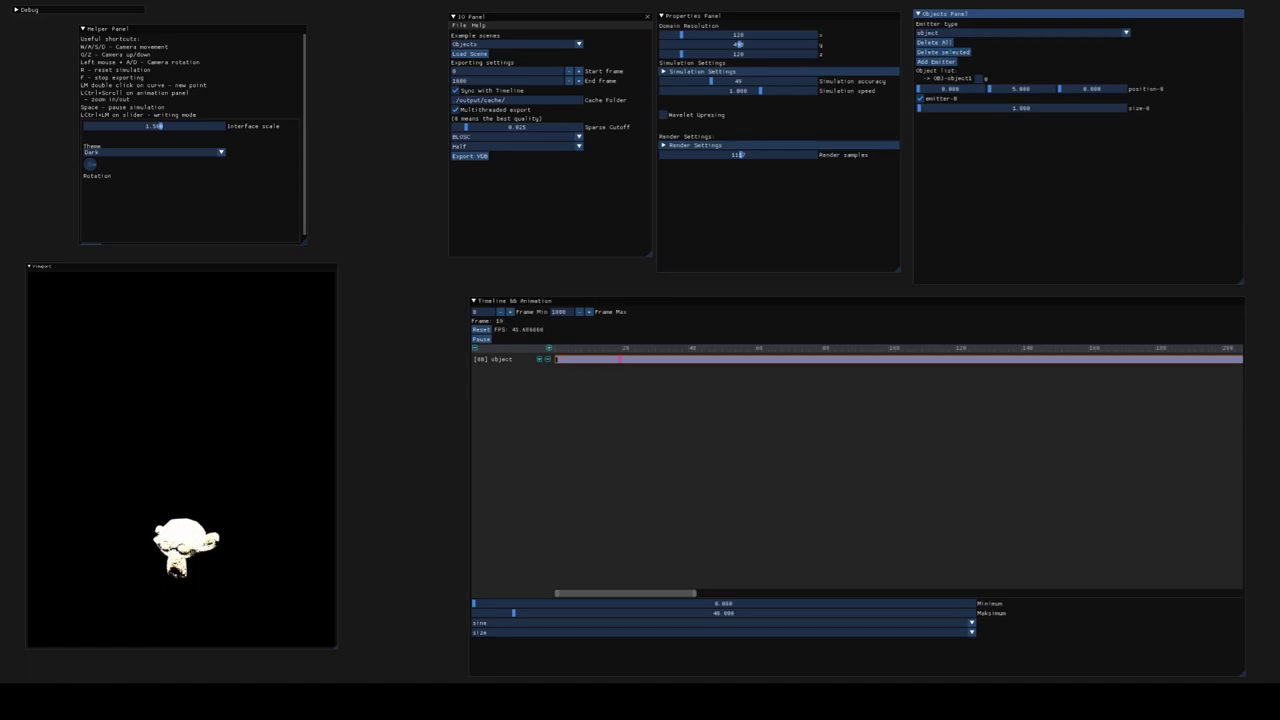
Step: Expand the object's animation curves and lower its y position to about -14.467
{"action": "double_click", "coordinate": [720, 359]}
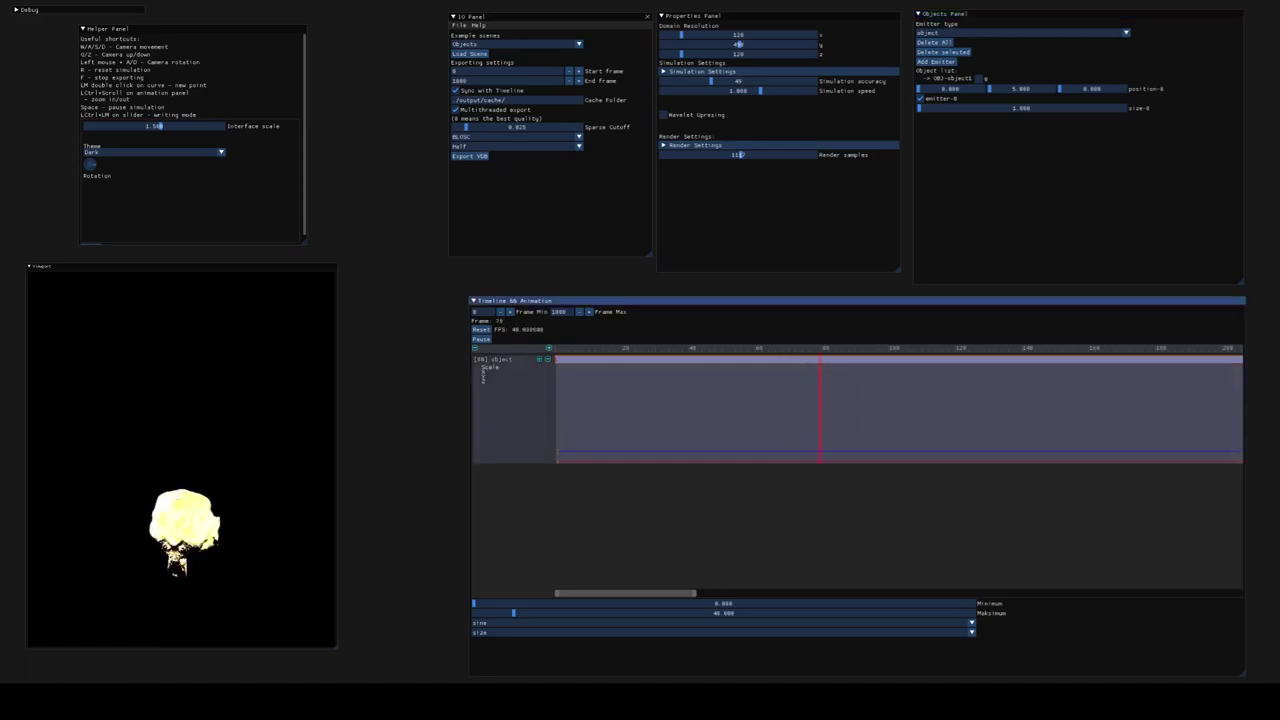
{"action": "left_click_drag", "start_coordinate": [932, 451], "coordinate": [932, 452]}
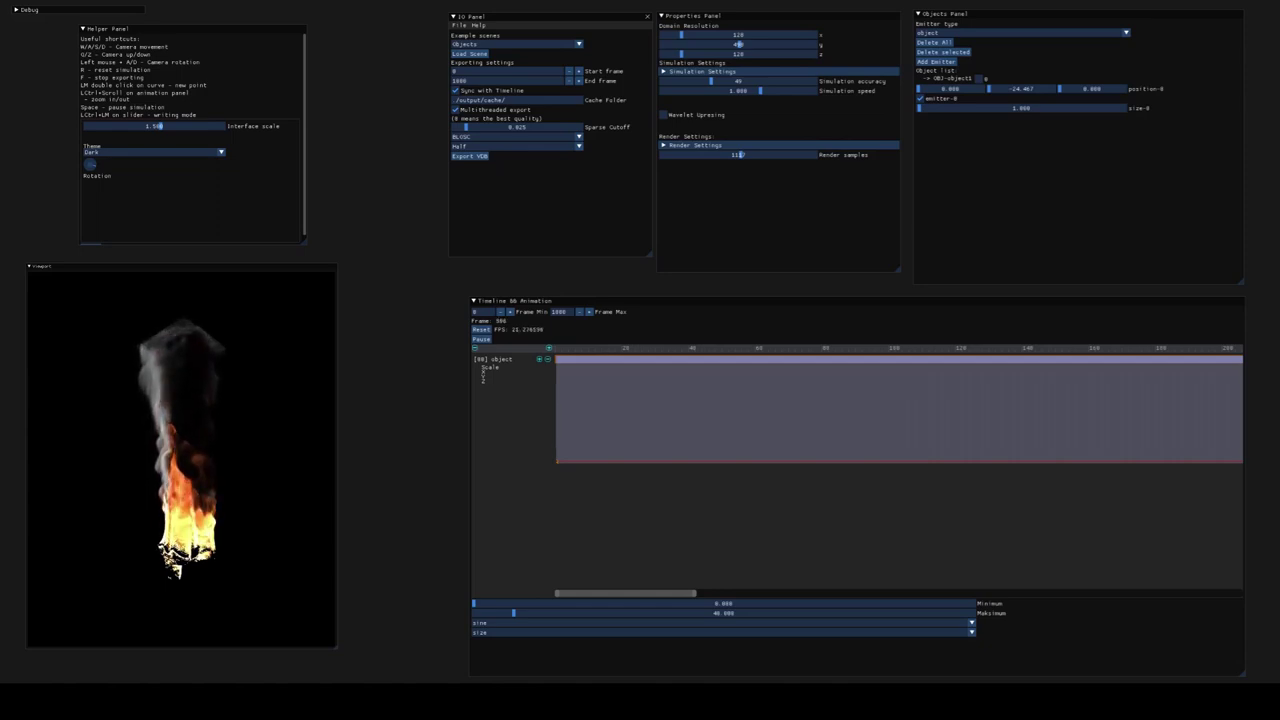
Step: Delete all objects from the scene and reset the simulation
{"action": "left_click", "coordinate": [934, 42]}
{"action": "left_click", "coordinate": [969, 42]}
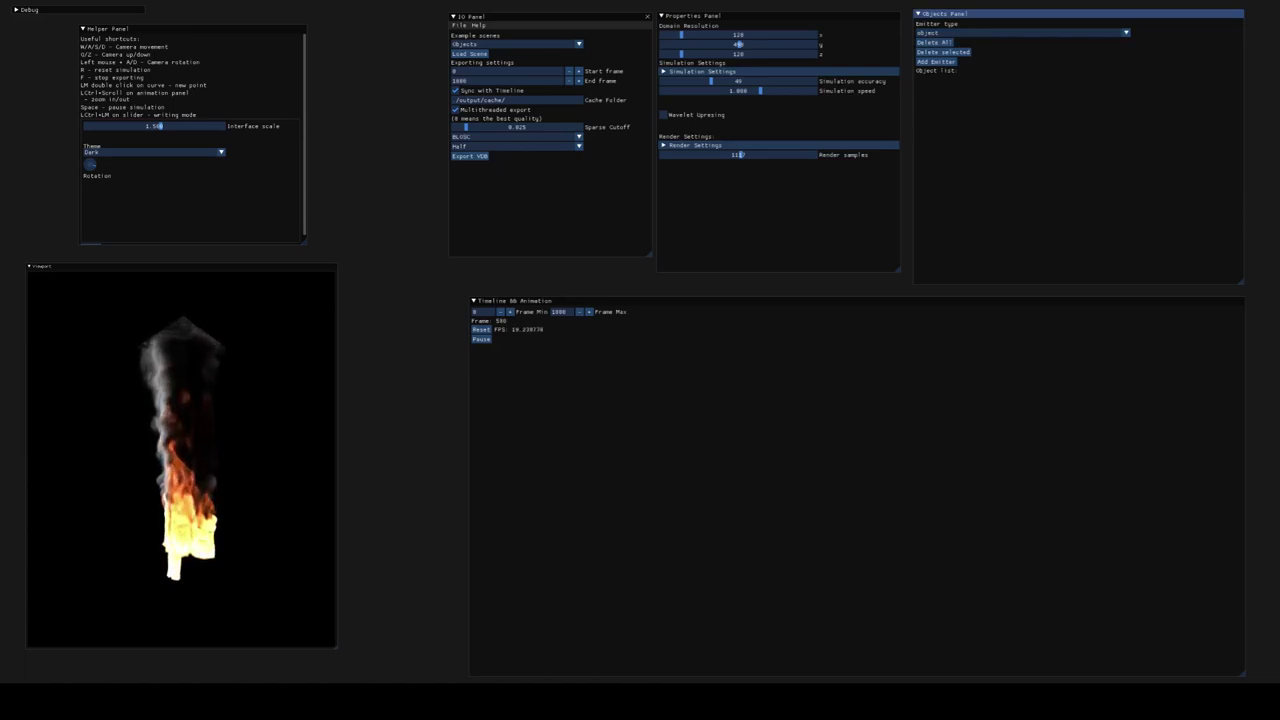
{"action": "key", "text": "r"}
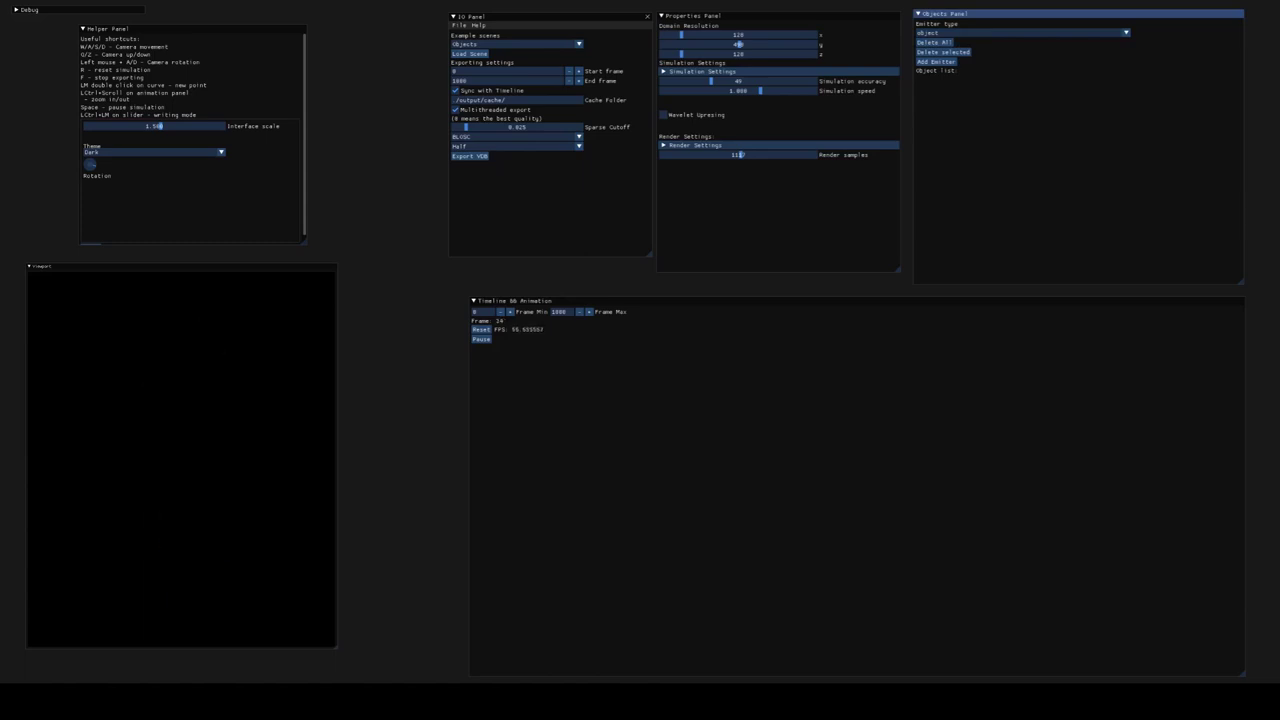
Step: Add a new object of the plain emitter type to the empty scene
{"action": "left_click", "coordinate": [966, 32]}
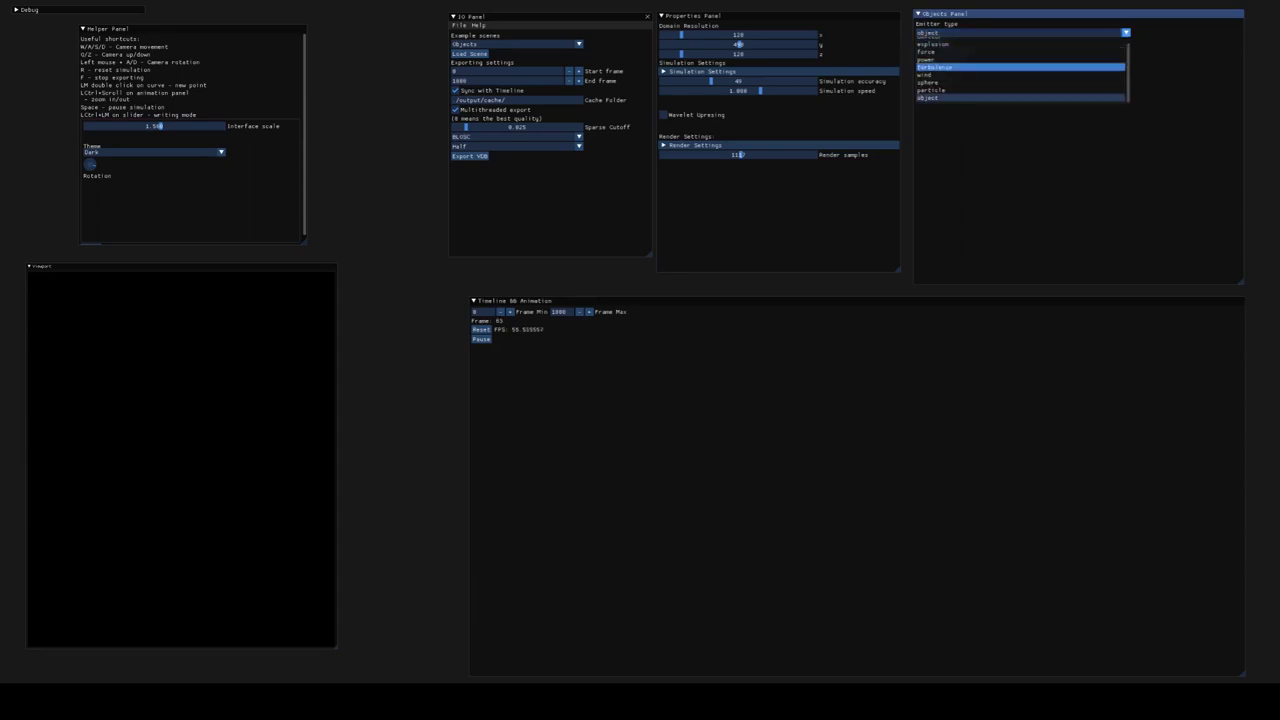
{"action": "scroll", "coordinate": [937, 74], "scroll_direction": "up", "scroll_amount": 1}
{"action": "left_click", "coordinate": [936, 43]}
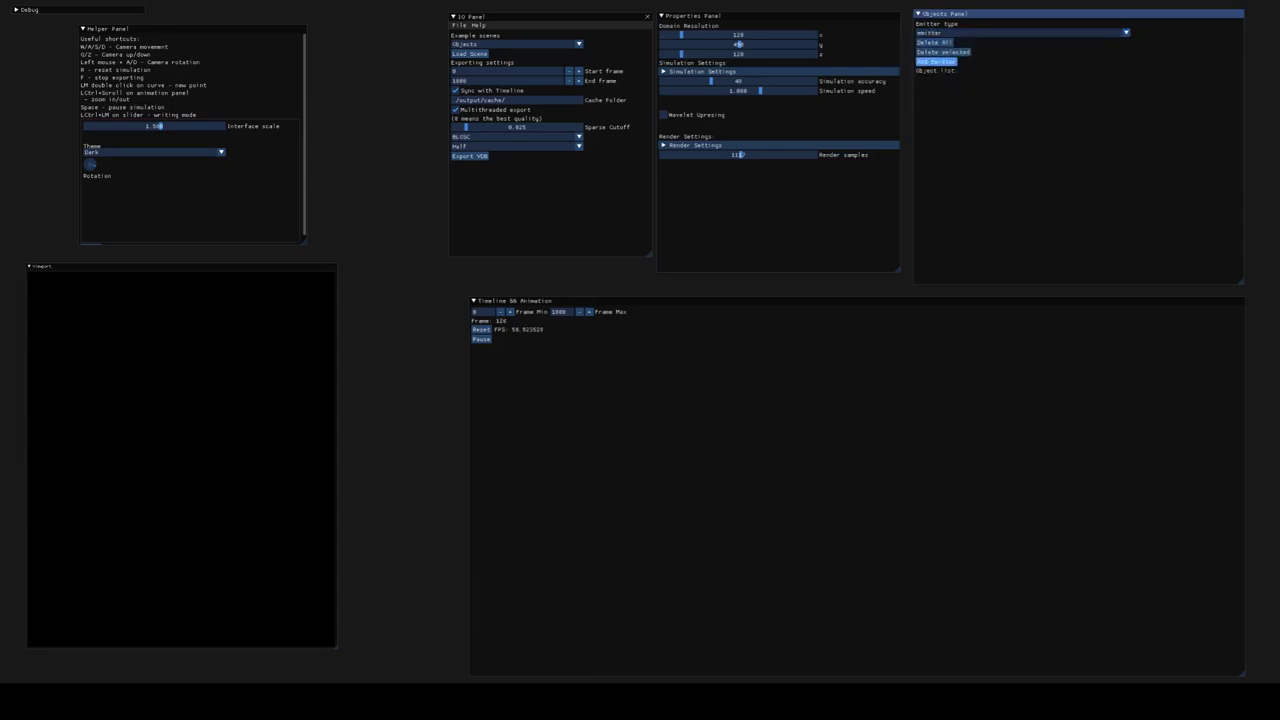
{"action": "left_click", "coordinate": [936, 61]}
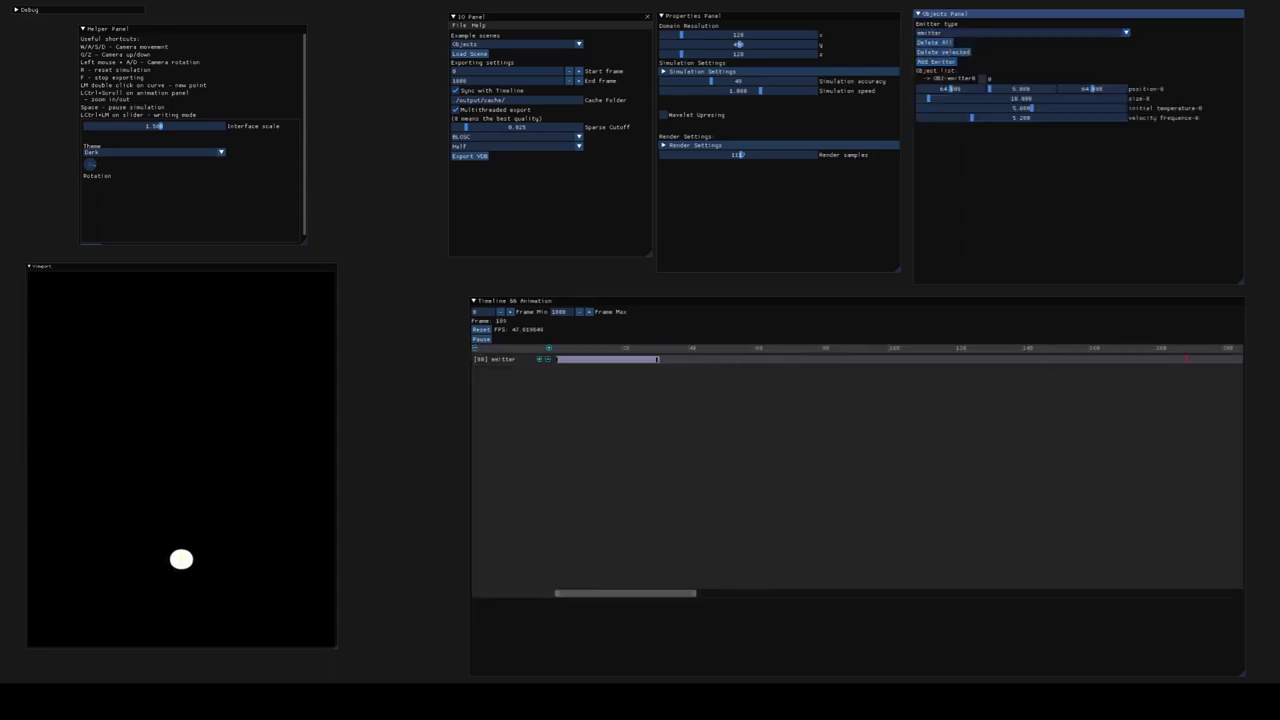
Step: Restart the simulation and raise the domain resolution to 270 on x, increasing it on y as well
{"action": "key", "text": "r"}
{"action": "left_click", "coordinate": [700, 25]}
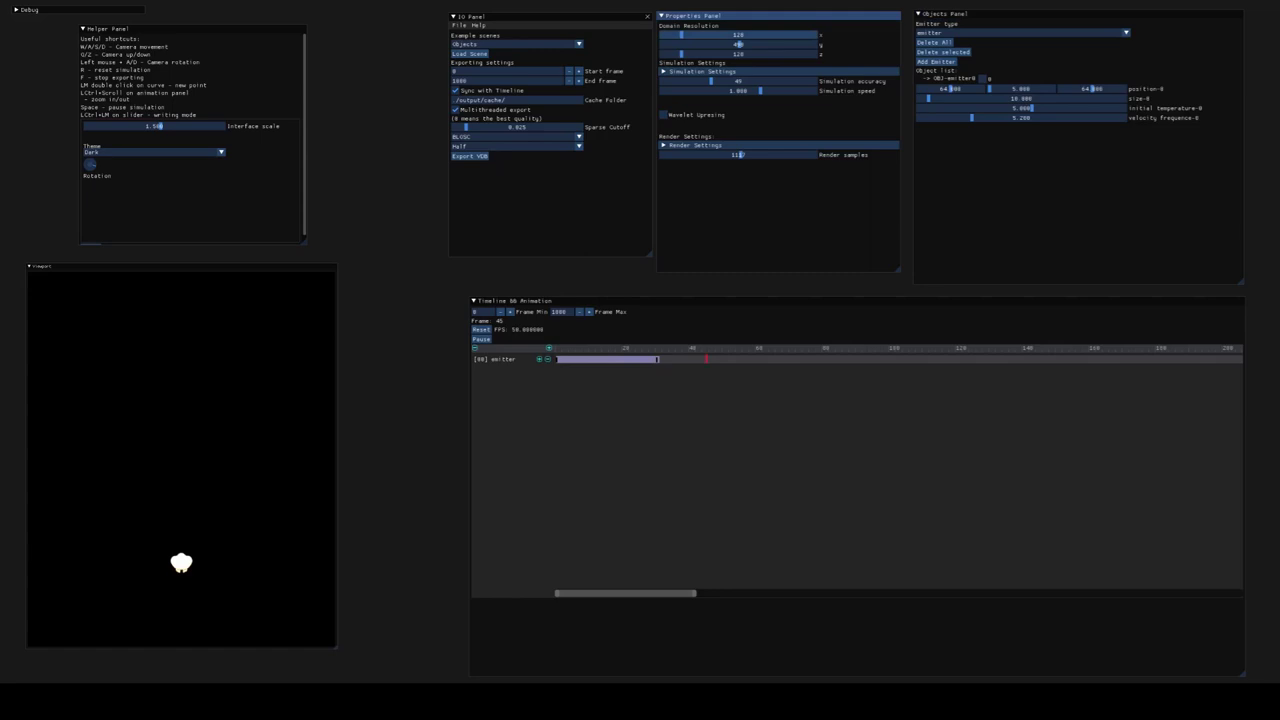
{"action": "left_click_drag", "start_coordinate": [681, 35], "coordinate": [712, 35]}
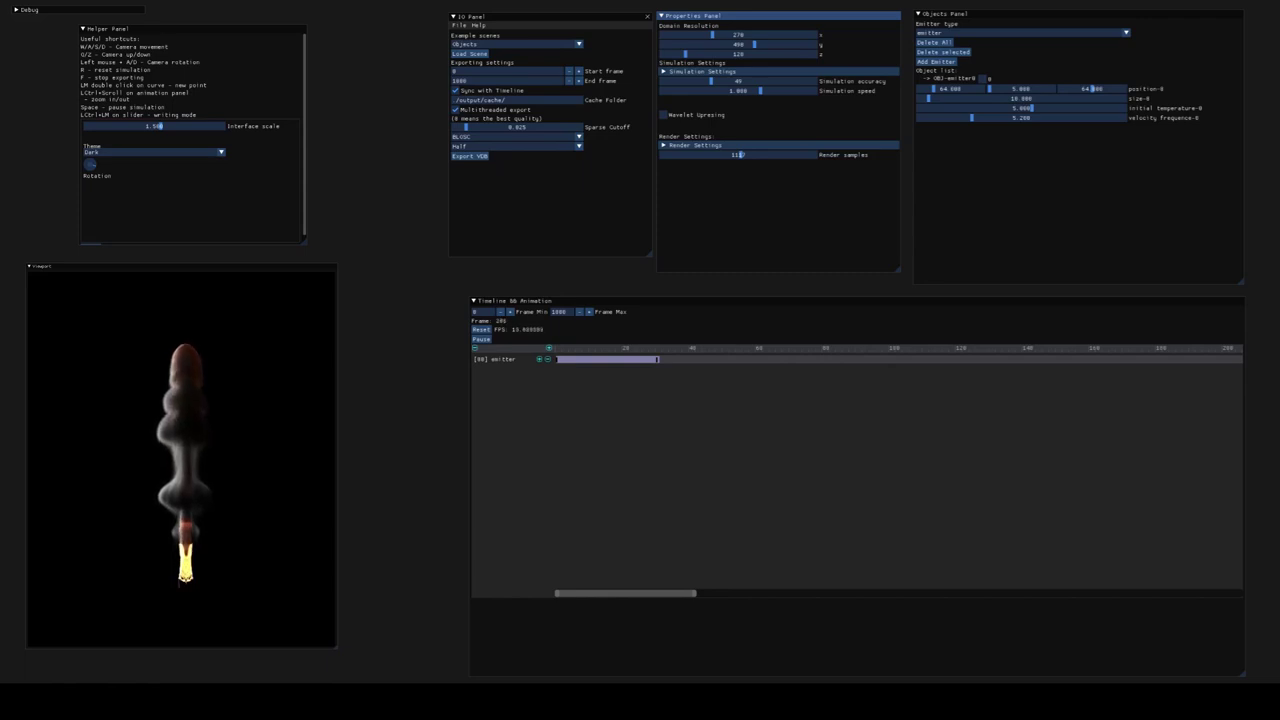
Step: Add the object mesh from input/obj/suzanne/ to the scene alongside the emitter
{"action": "left_click", "coordinate": [1020, 32]}
{"action": "scroll", "coordinate": [950, 94], "scroll_direction": "down", "scroll_amount": 1}
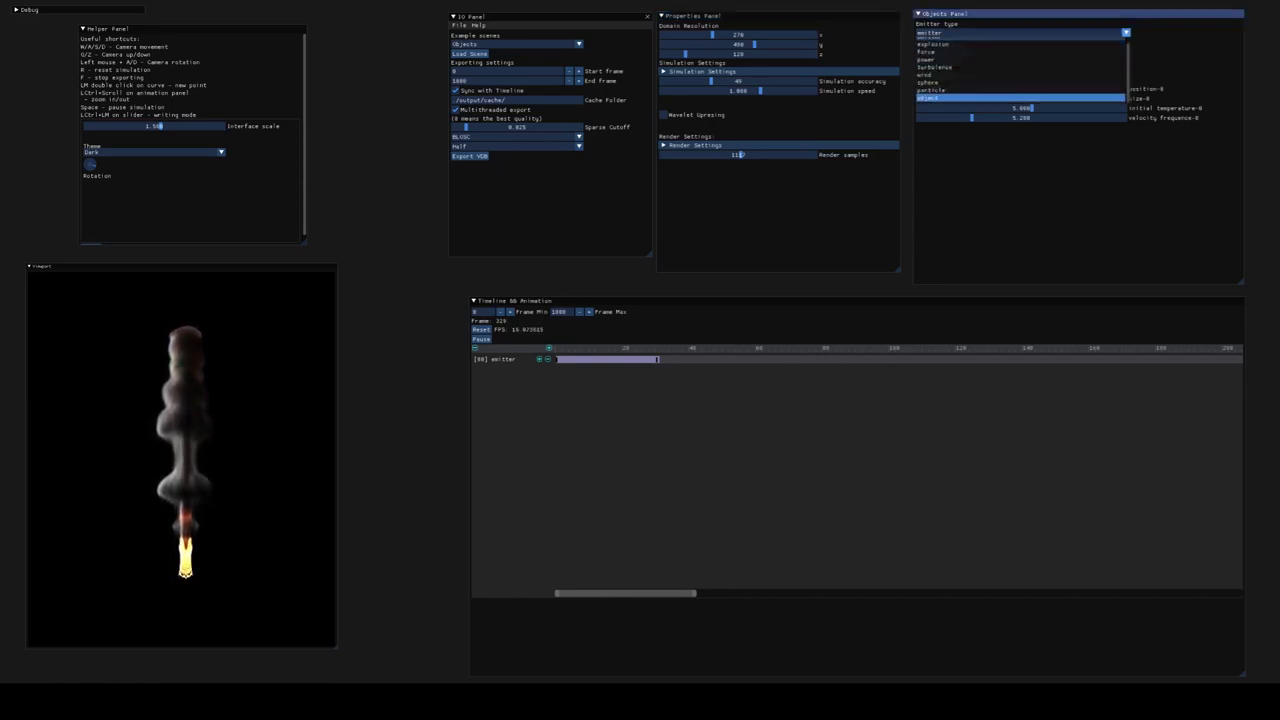
{"action": "left_click", "coordinate": [950, 96]}
{"action": "left_click", "coordinate": [936, 61]}
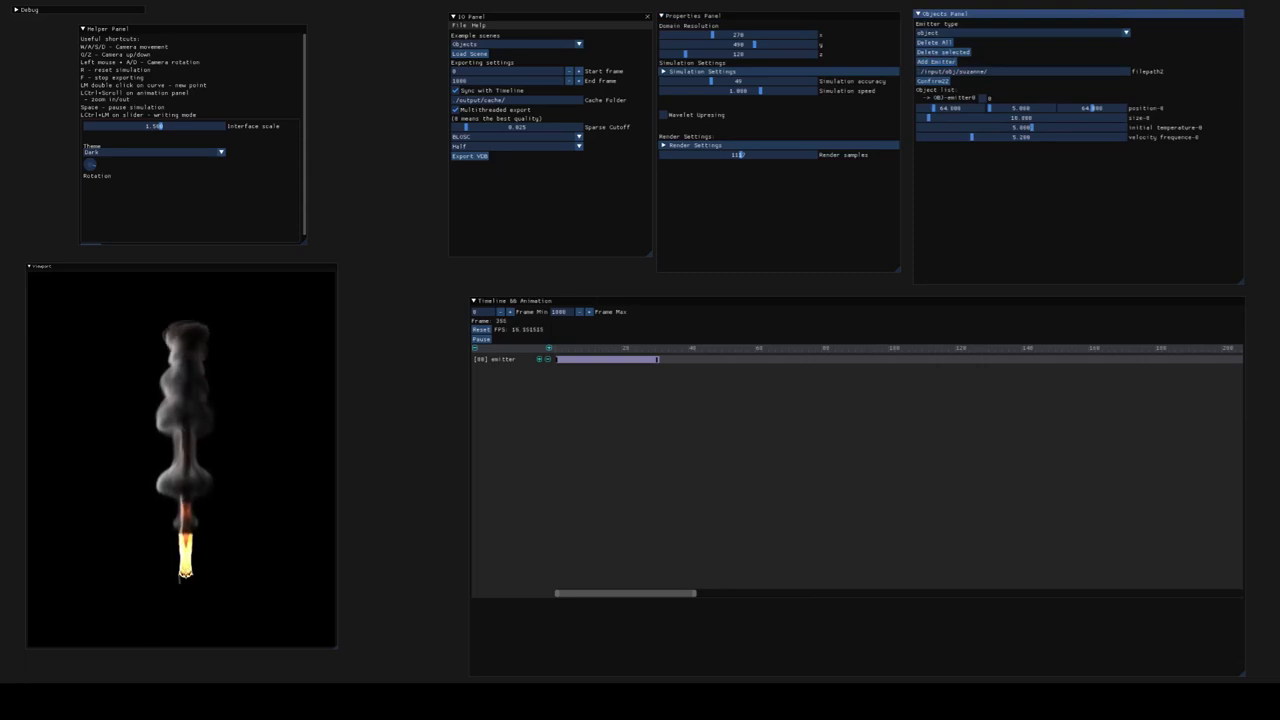
{"action": "left_click", "coordinate": [933, 81]}
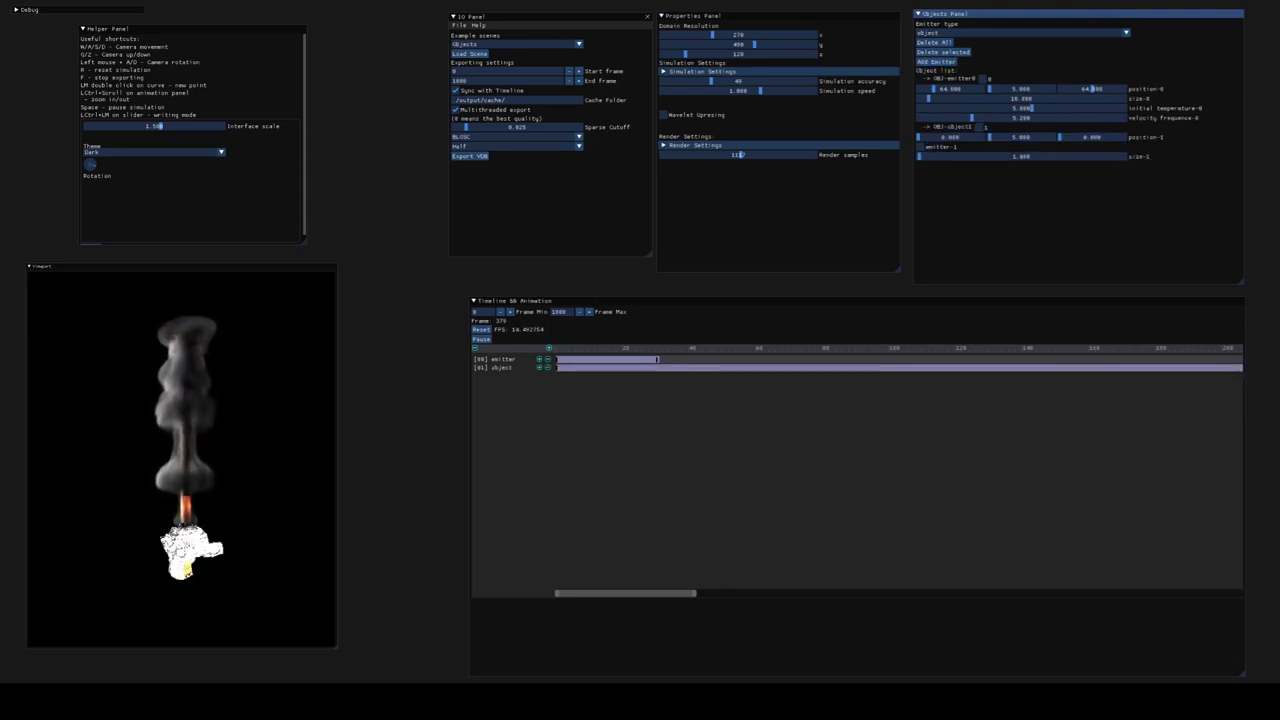
Step: Raise the object above the emitter to a y position of about 43 using its timeline curve, and restart the simulation
{"action": "left_click", "coordinate": [640, 359]}
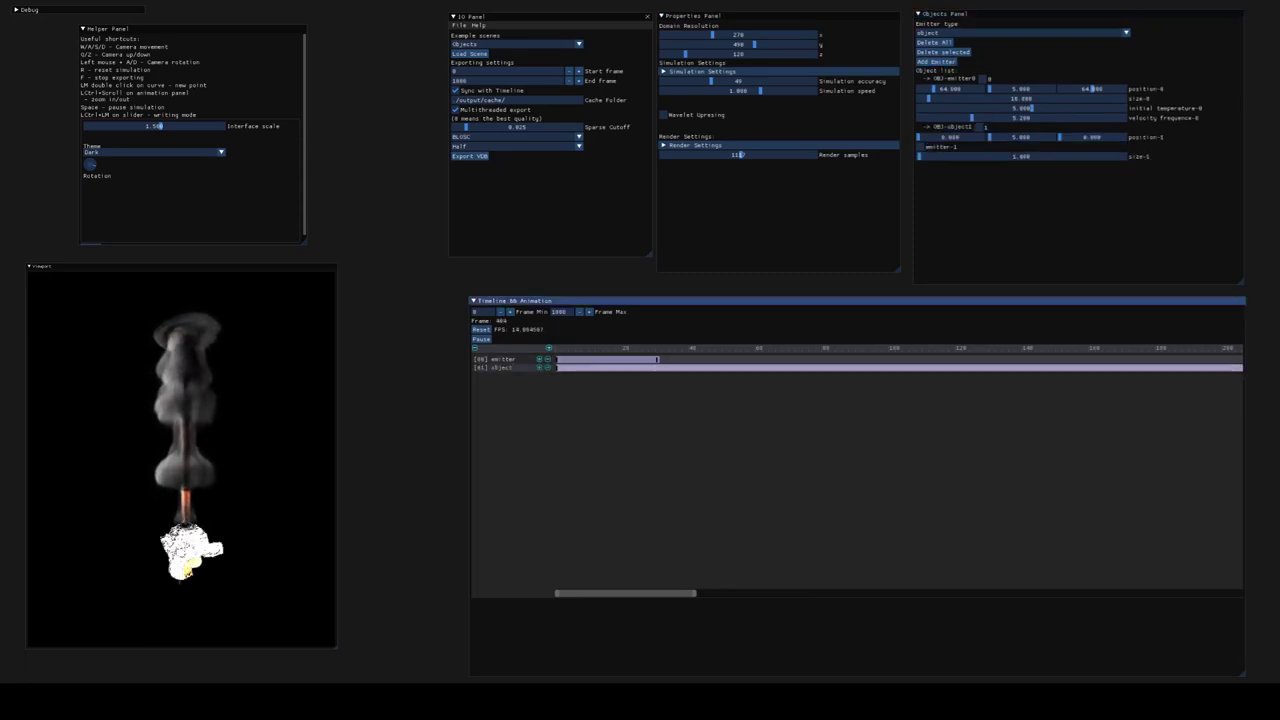
{"action": "double_click", "coordinate": [640, 367]}
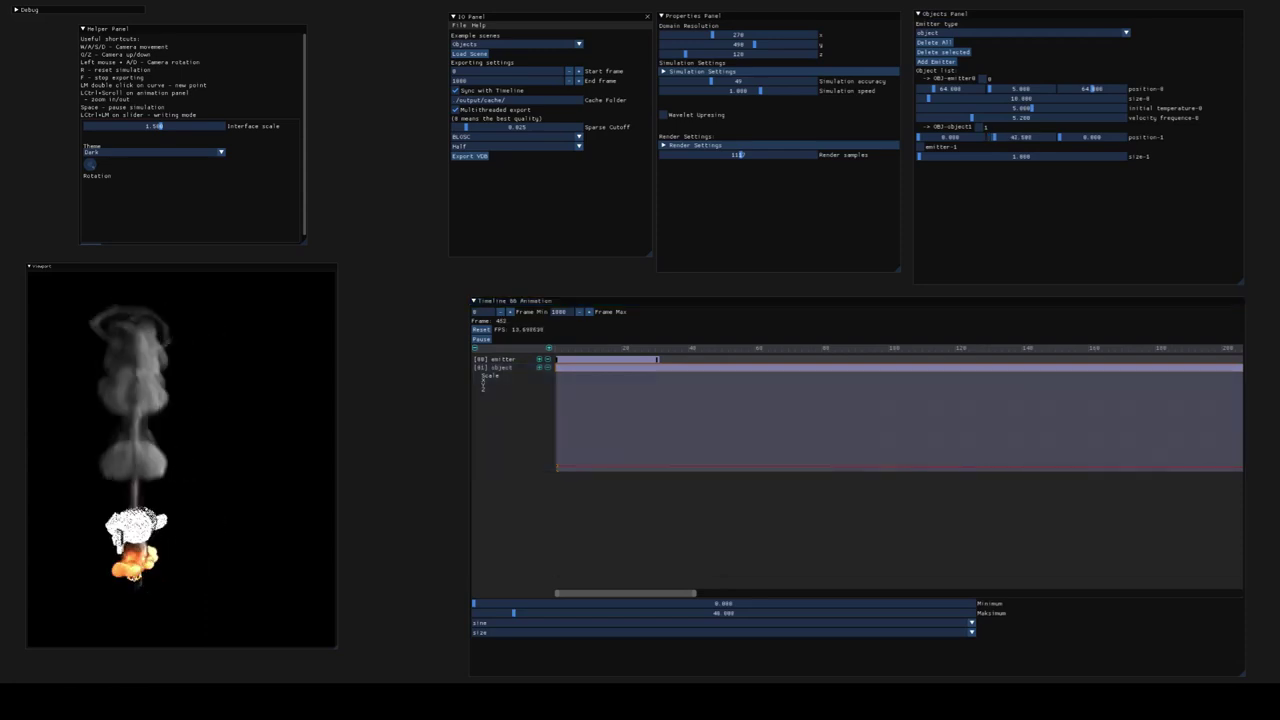
{"action": "key", "text": "r"}
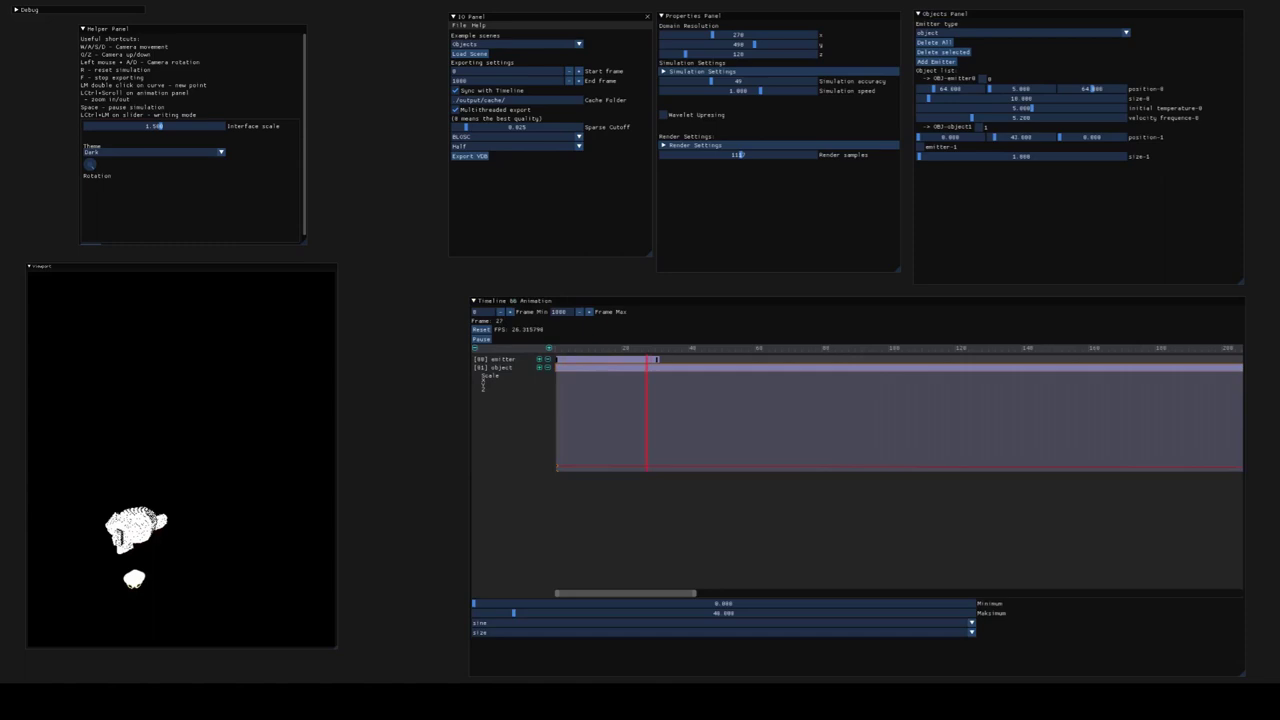
Step: Expand the render settings, turn off collision object rendering to view the smoke alone, and turn it back on
{"action": "left_click", "coordinate": [695, 145]}
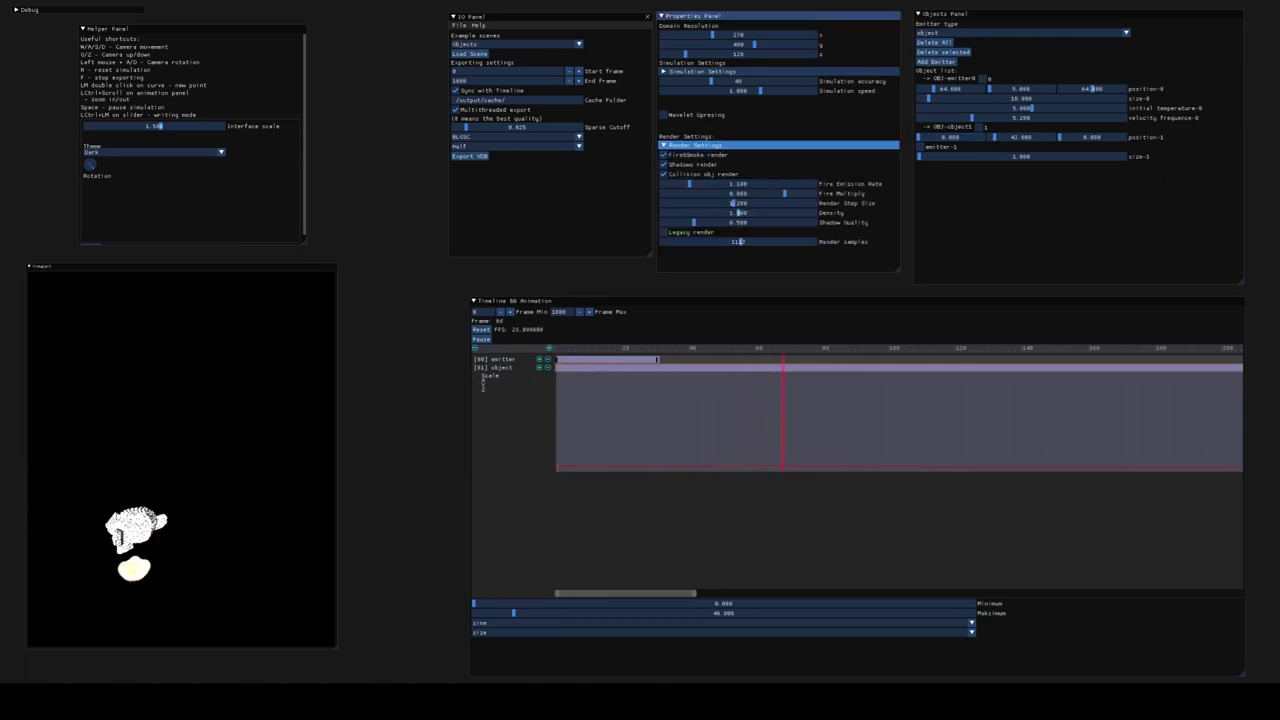
{"action": "left_click", "coordinate": [663, 174]}
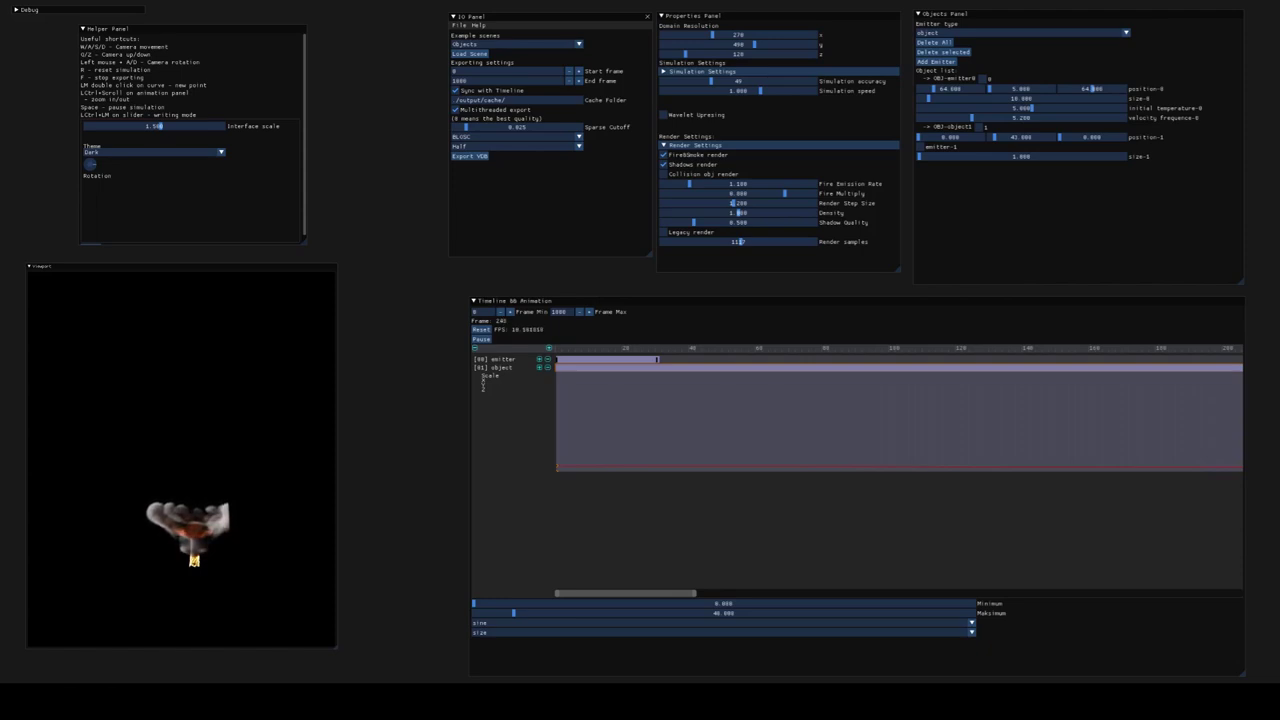
{"action": "left_click", "coordinate": [663, 174]}
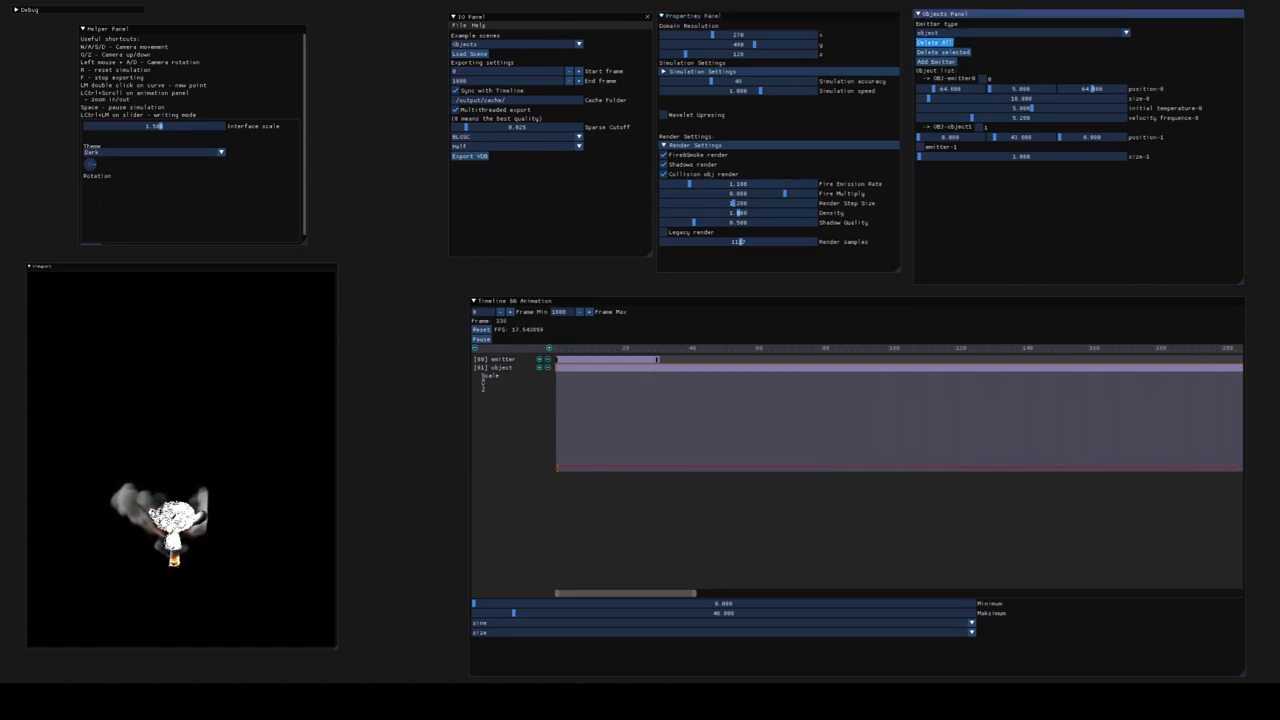
Step: Delete all objects from the scene and add one new emitter
{"action": "left_click", "coordinate": [935, 43]}
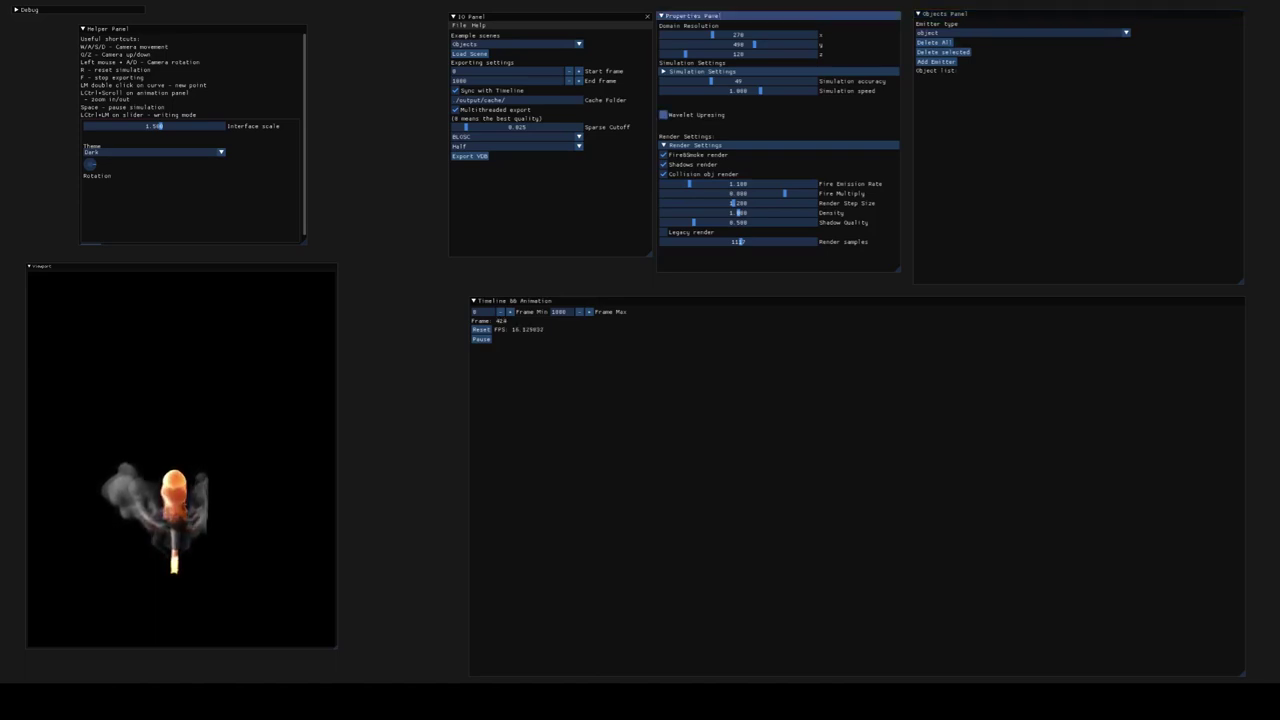
{"action": "left_click", "coordinate": [663, 115]}
{"action": "left_click", "coordinate": [662, 114]}
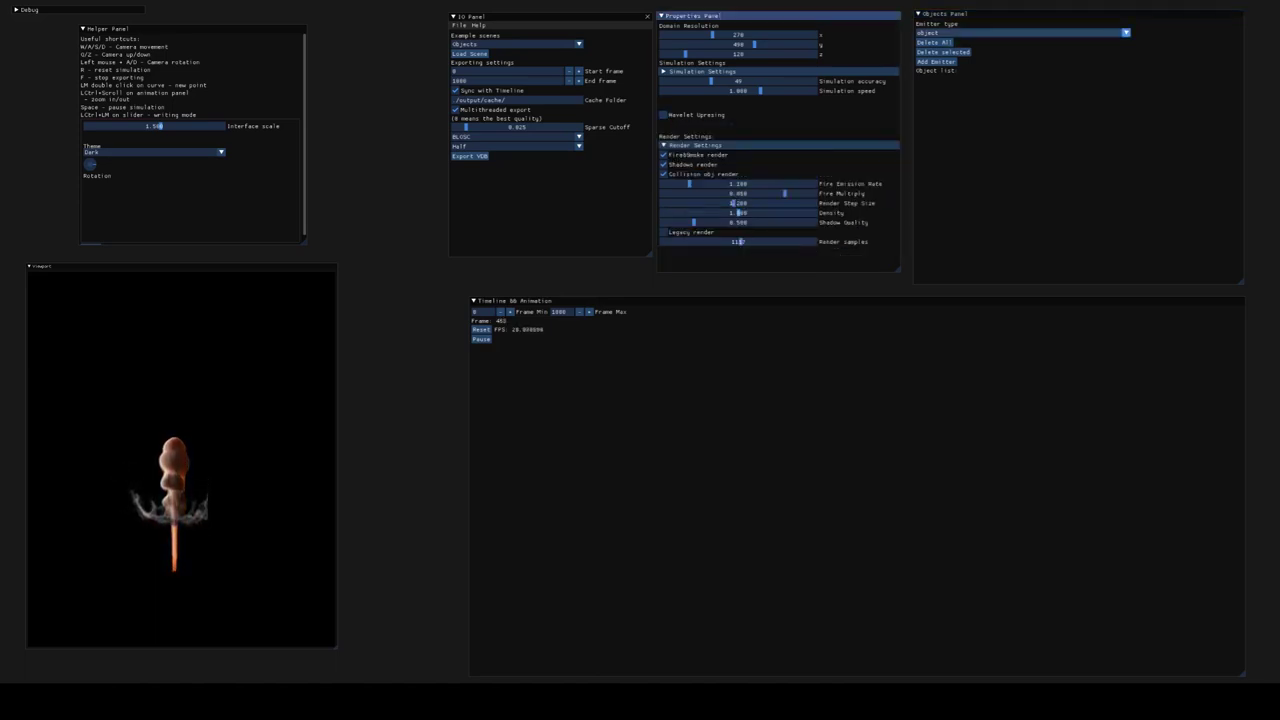
{"action": "left_click", "coordinate": [1020, 33]}
{"action": "left_click", "coordinate": [930, 43]}
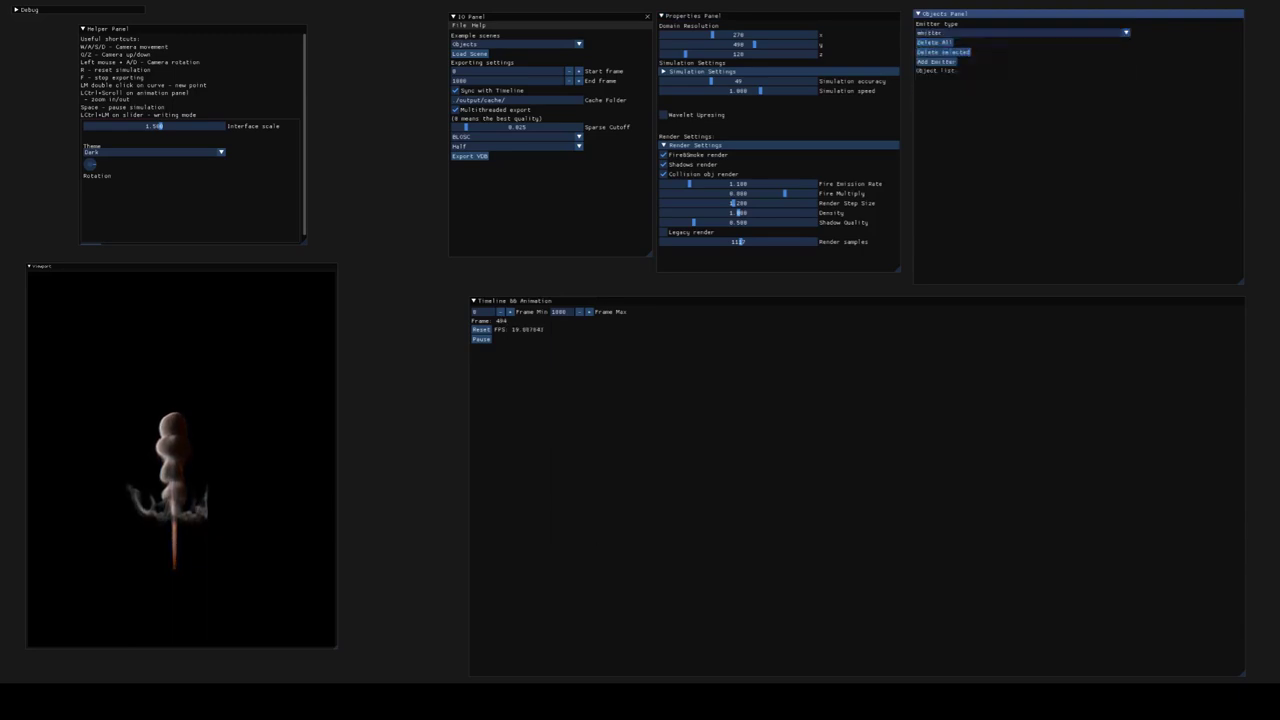
{"action": "left_click", "coordinate": [936, 61]}
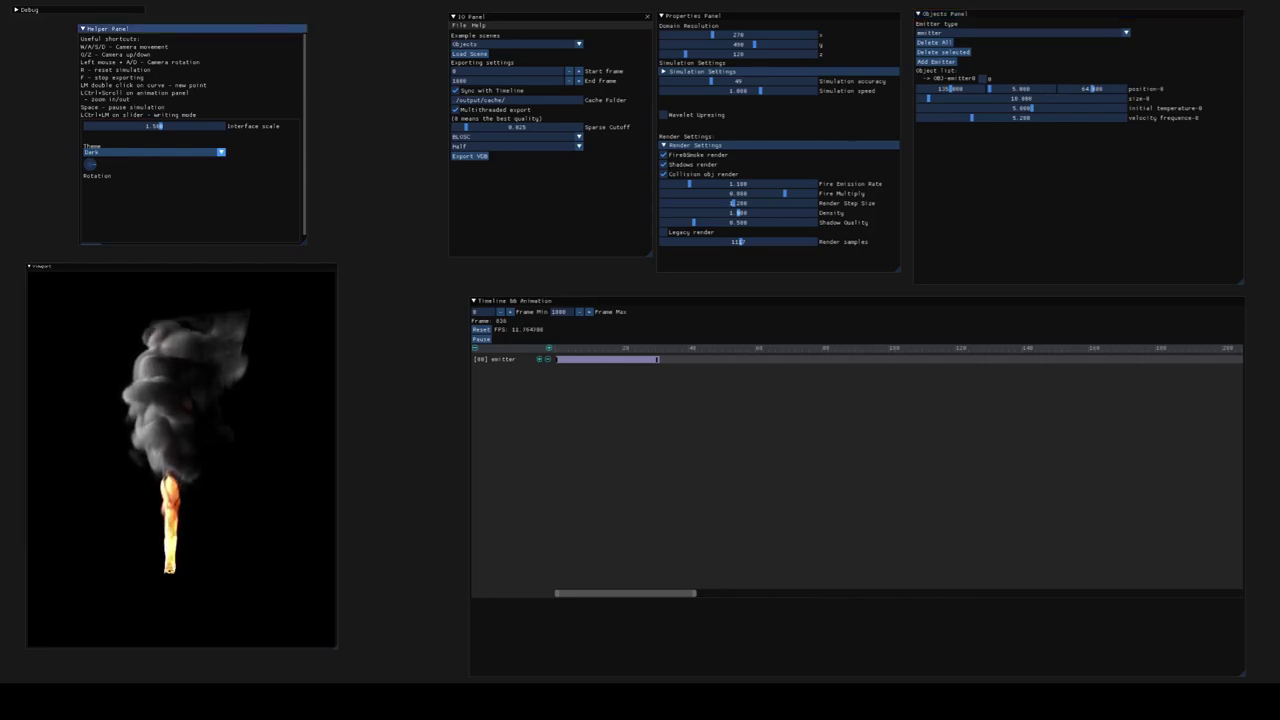
Step: Try the Midnight, Gray and Light interface themes, and switch back to Dark
{"action": "left_click", "coordinate": [150, 167]}
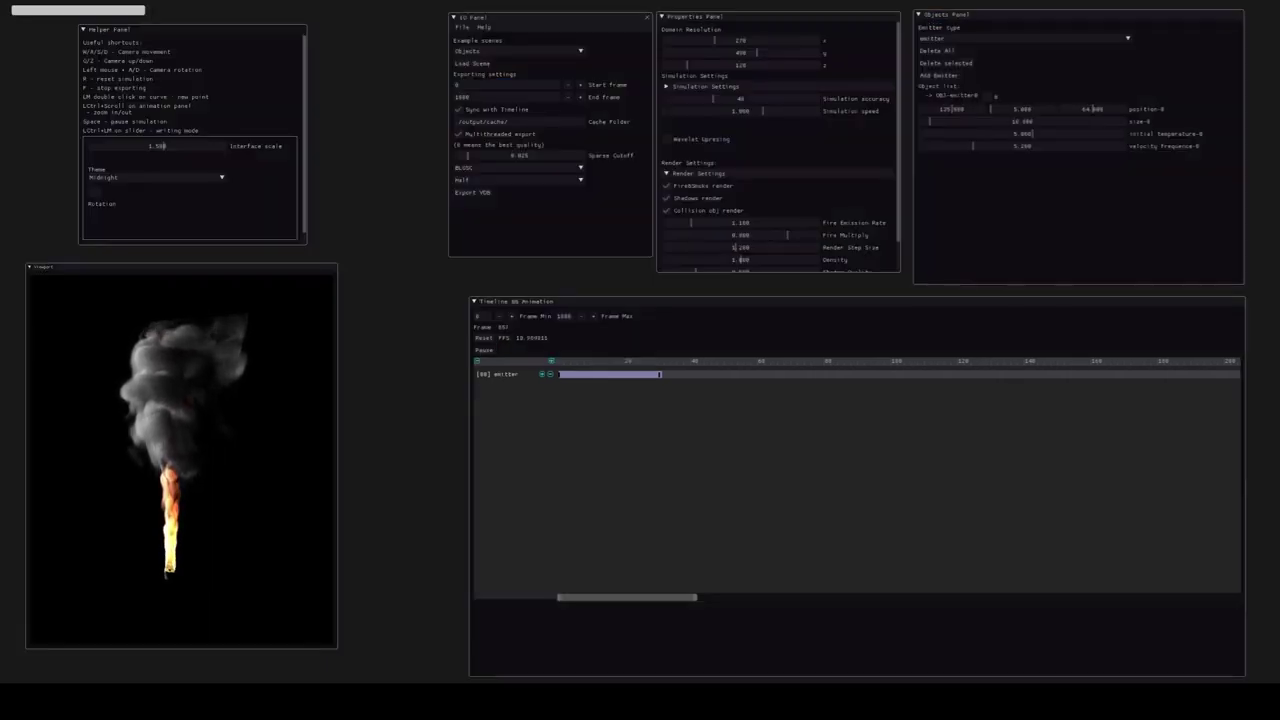
{"action": "left_click", "coordinate": [155, 177]}
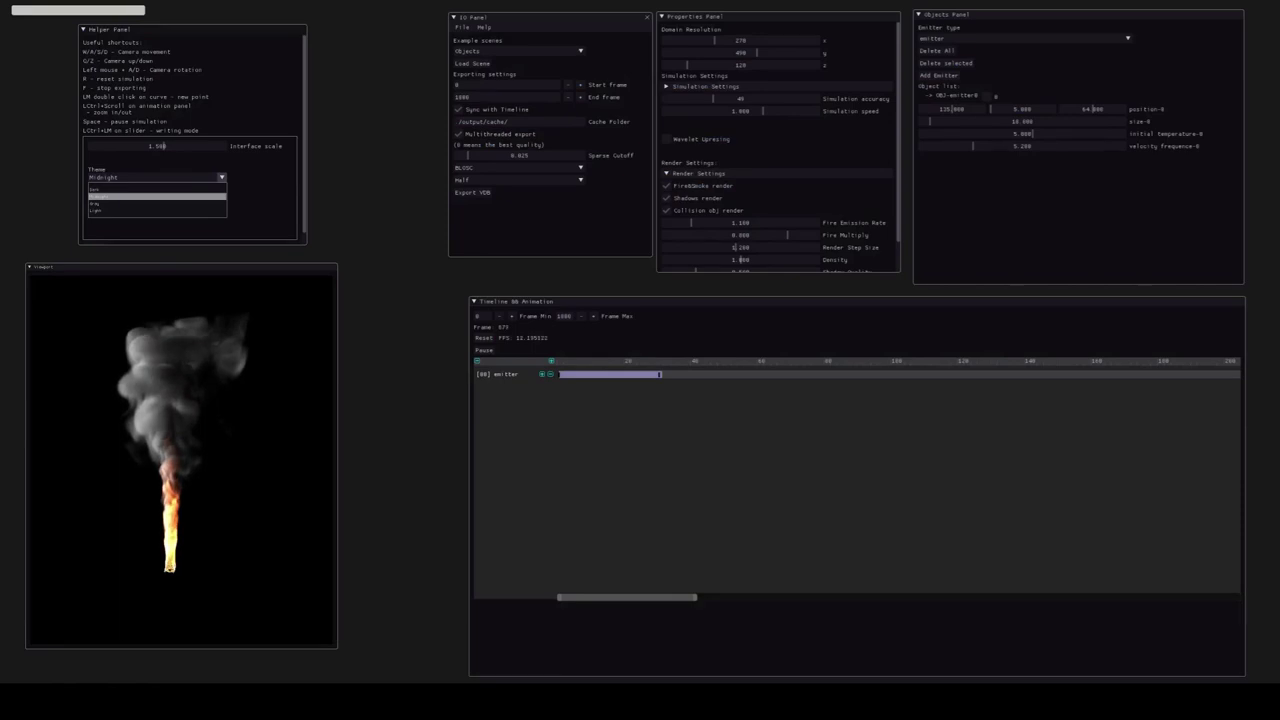
{"action": "left_click", "coordinate": [155, 203]}
{"action": "left_click", "coordinate": [155, 177]}
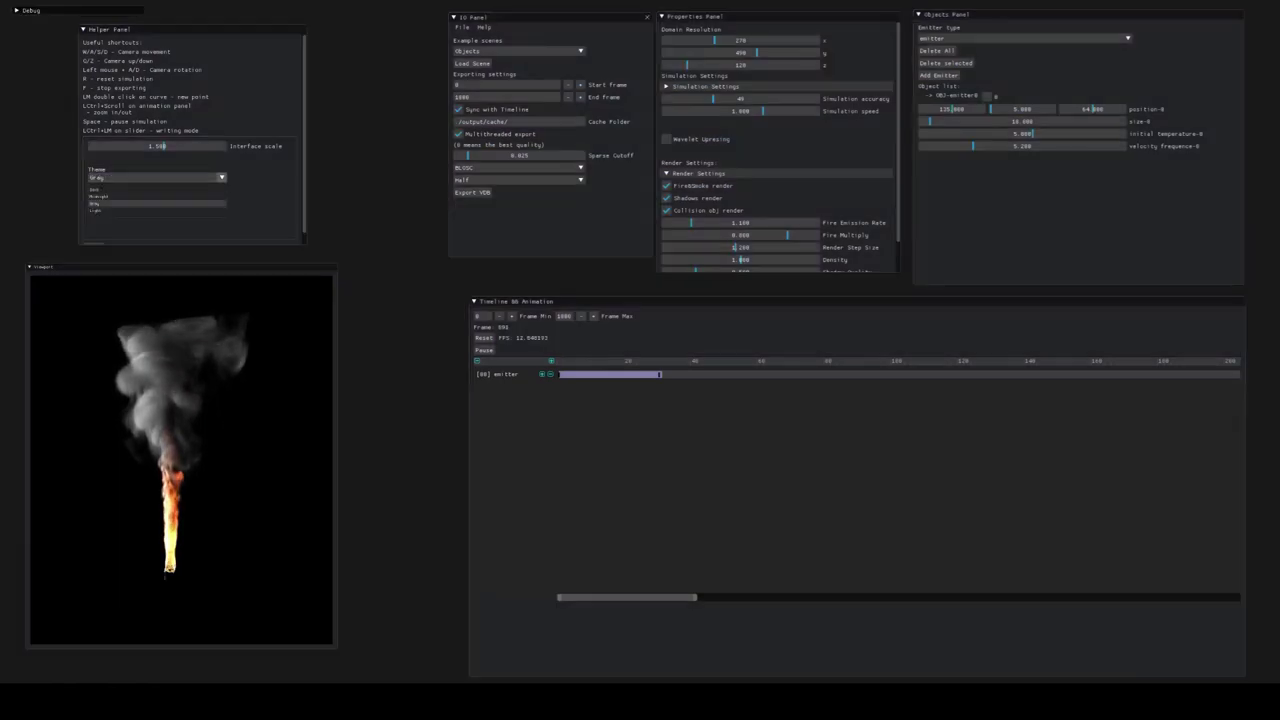
{"action": "left_click", "coordinate": [96, 210]}
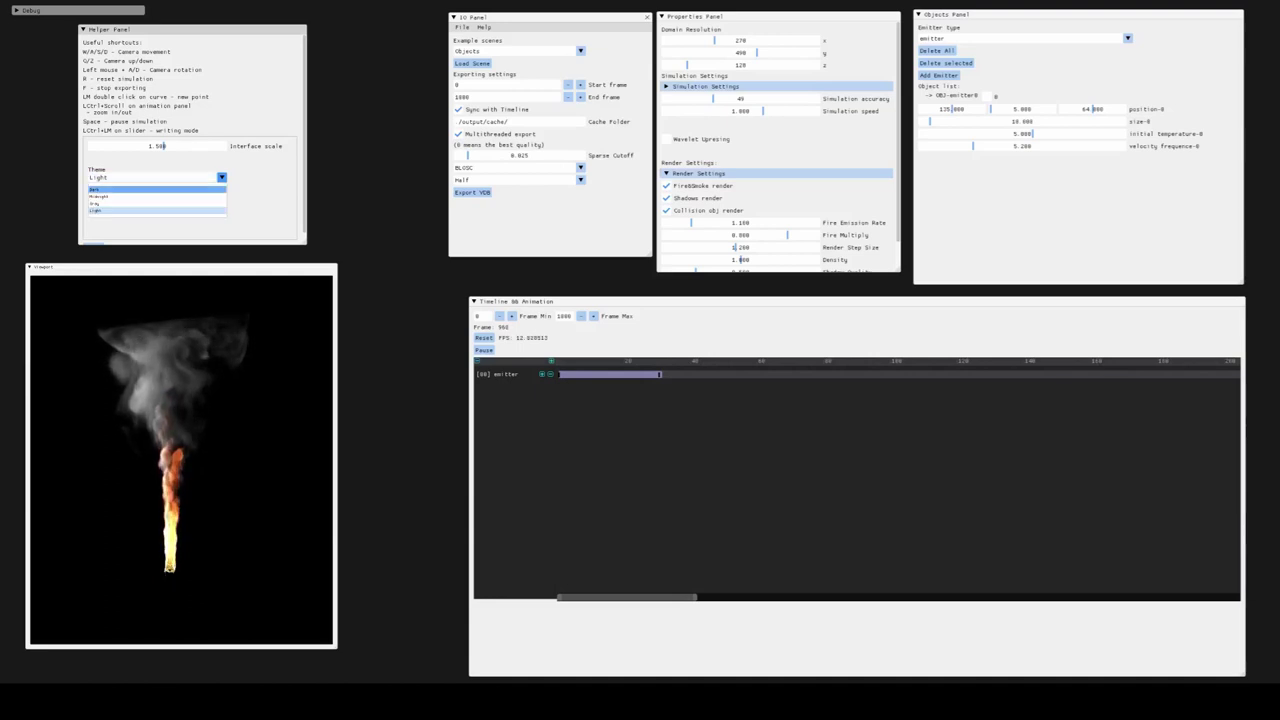
{"action": "left_click", "coordinate": [95, 189]}
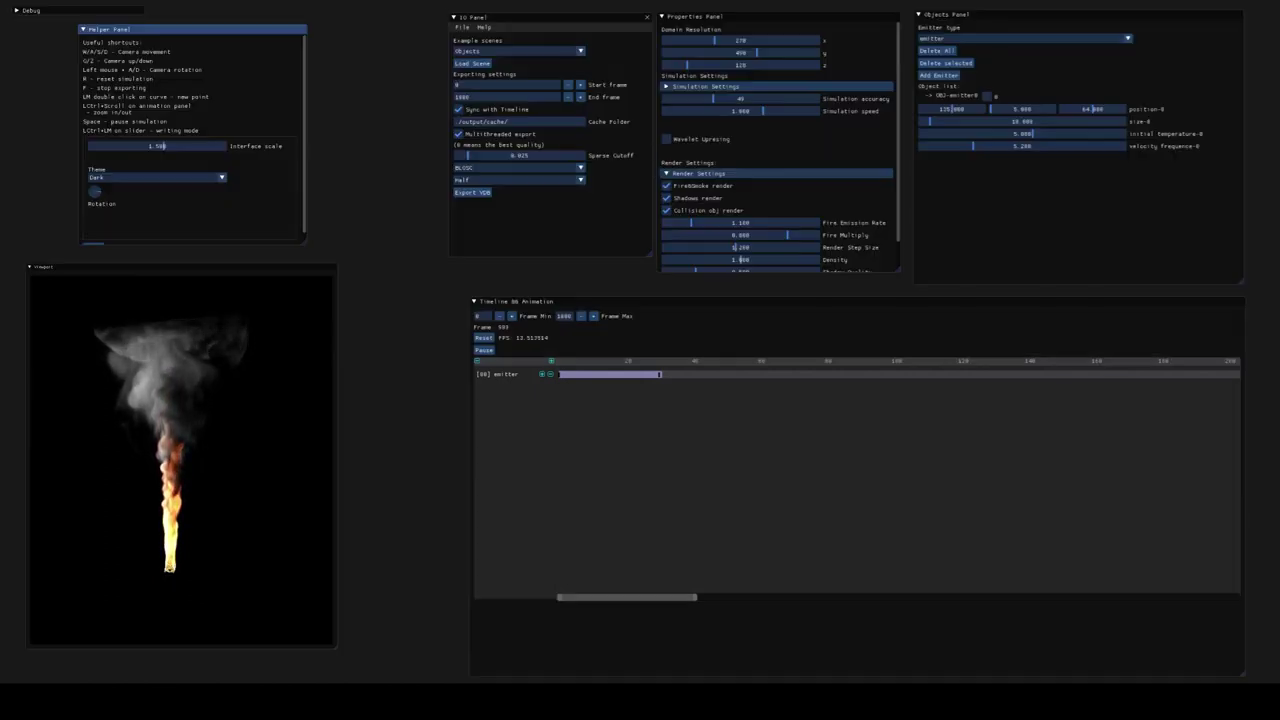
Step: Restart the simulation and increase the interface scale slightly
{"action": "key", "text": "r"}
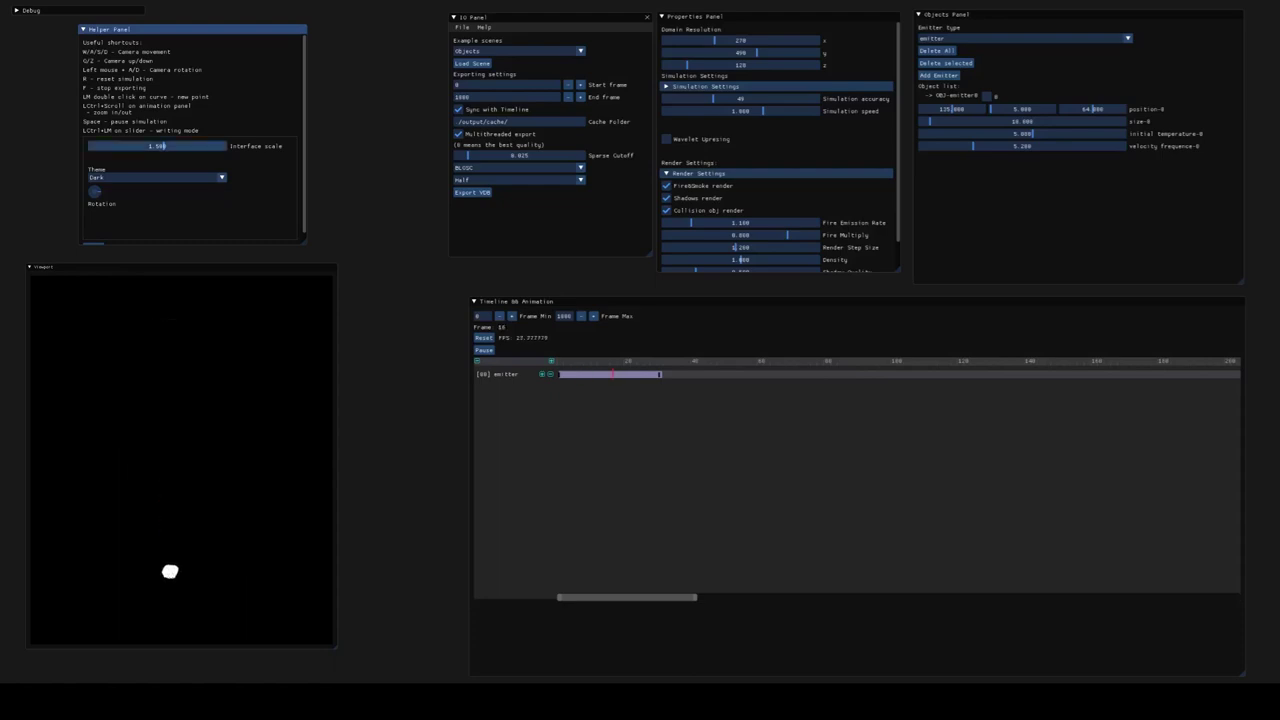
{"action": "mouse_move", "coordinate": [163, 146]}
{"action": "left_mouse_down"}
{"action": "mouse_move", "coordinate": [148, 146]}
{"action": "mouse_move", "coordinate": [165, 147]}
{"action": "left_mouse_up"}
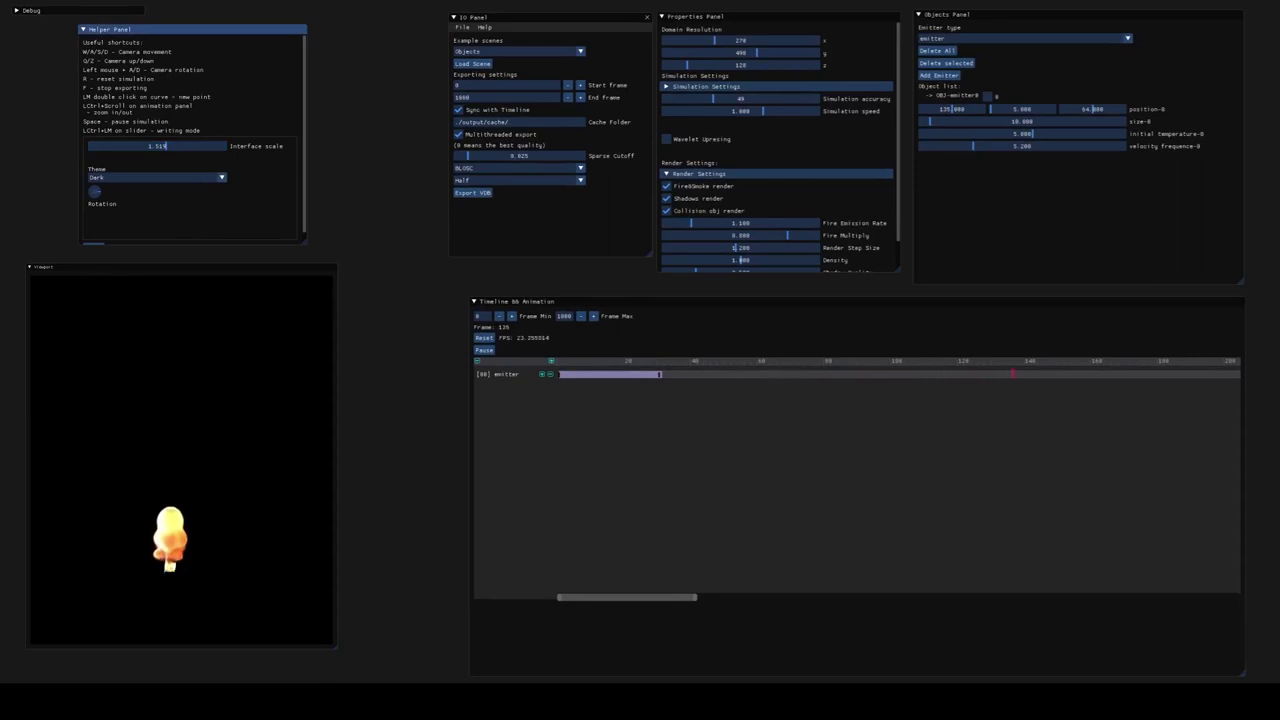
Step: Examine the scene save dialog and its scenes folder, closing it without saving a file
{"action": "left_click", "coordinate": [462, 27]}
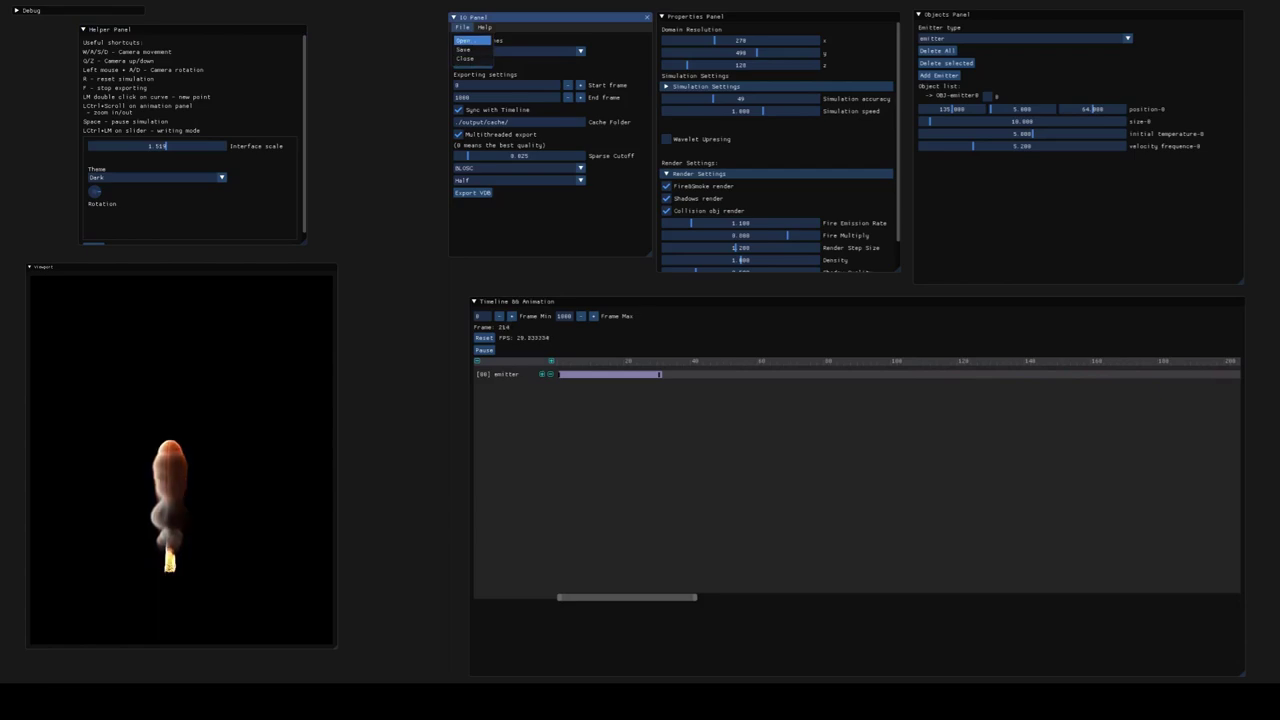
{"action": "left_click", "coordinate": [463, 49]}
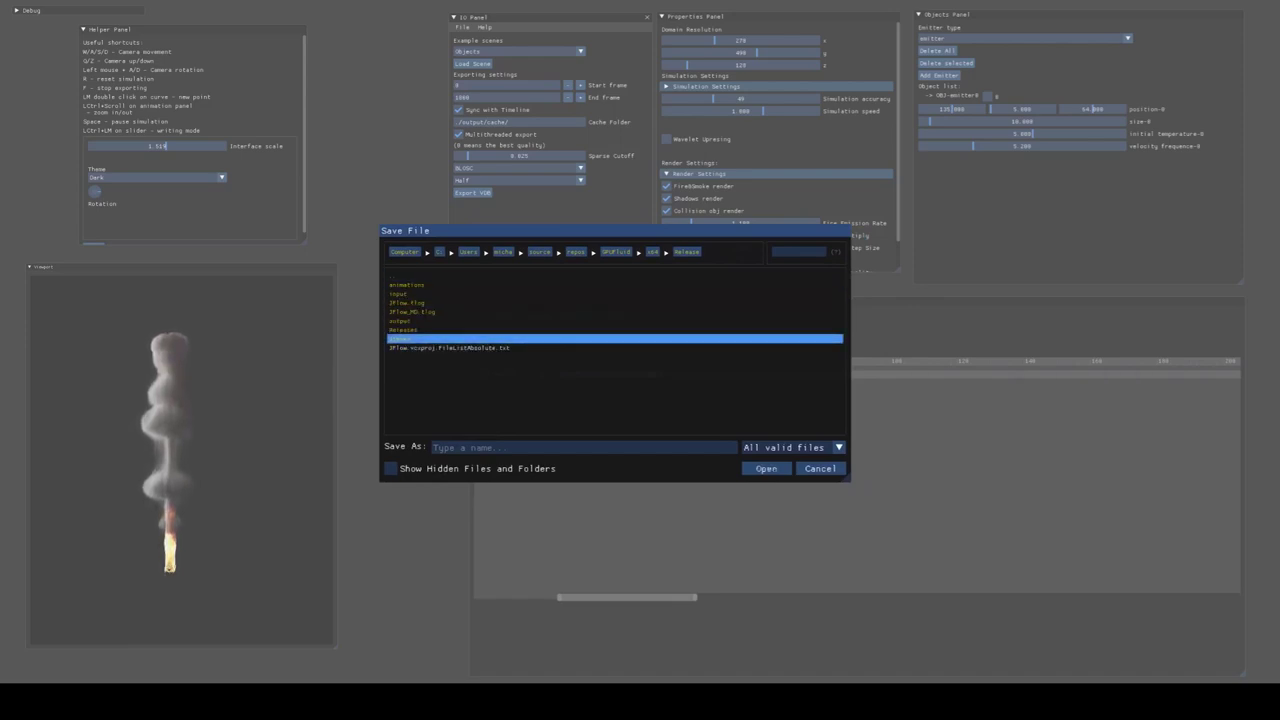
{"action": "double_click", "coordinate": [405, 338]}
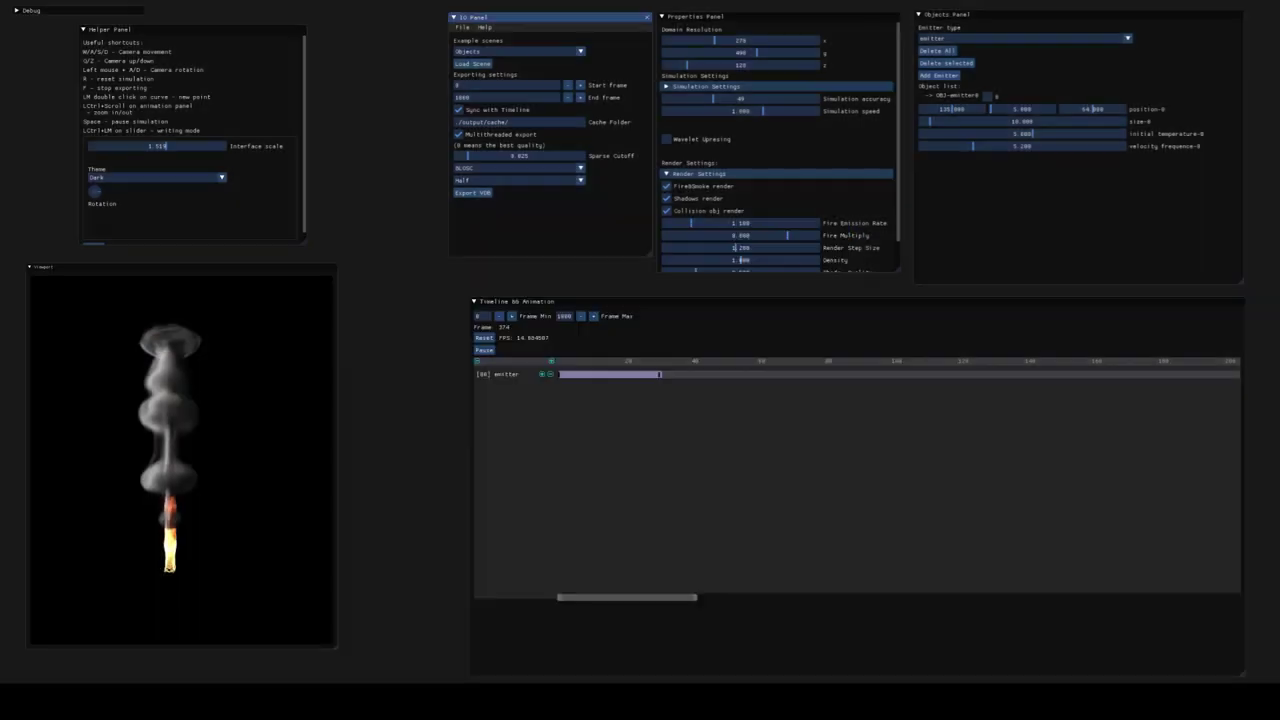
{"action": "left_click", "coordinate": [820, 468]}
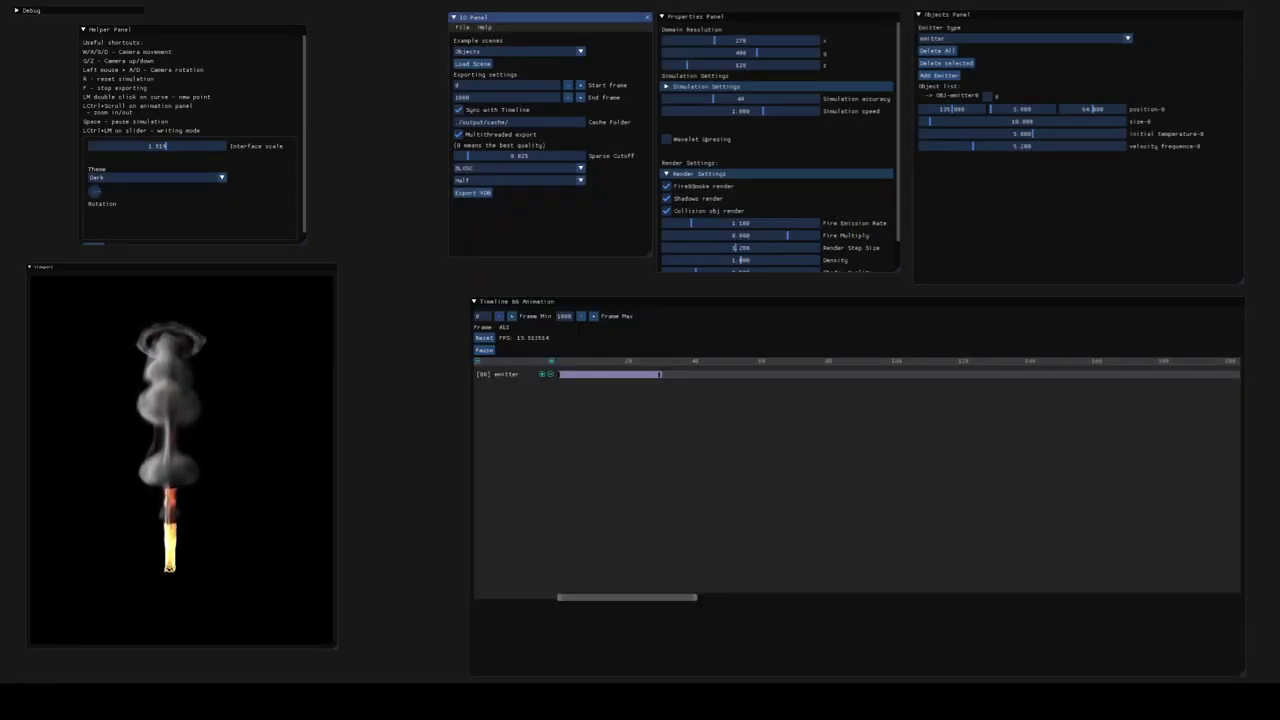
Step: Examine the simulation settings and leave both the simulation and render settings sections collapsed
{"action": "left_click", "coordinate": [720, 86]}
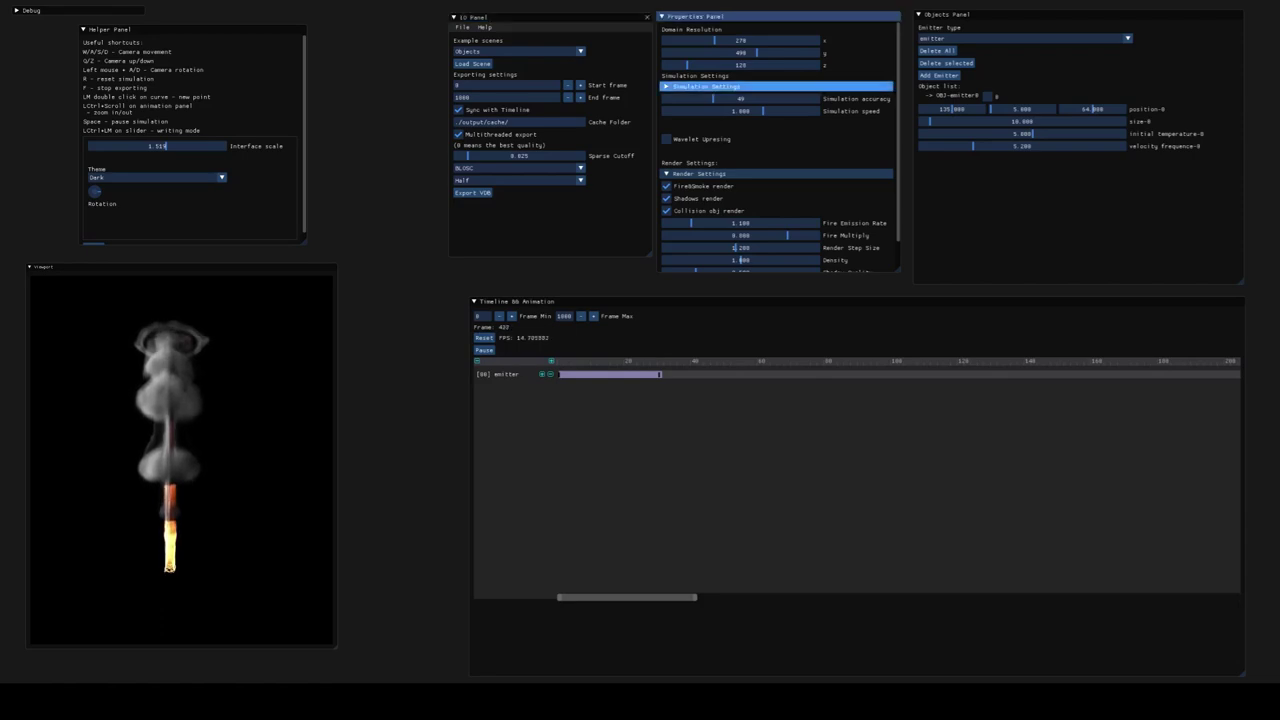
{"action": "left_click", "coordinate": [720, 86]}
{"action": "left_click", "coordinate": [720, 173]}
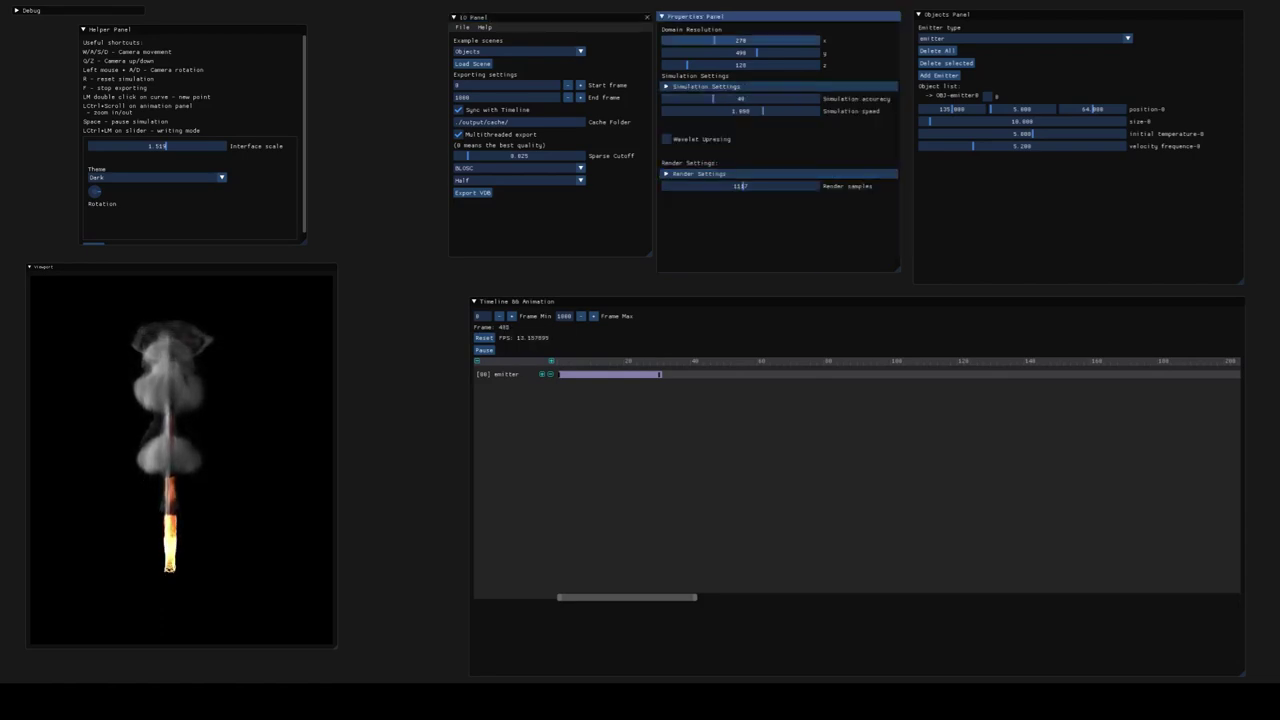
{"action": "left_click", "coordinate": [720, 86]}
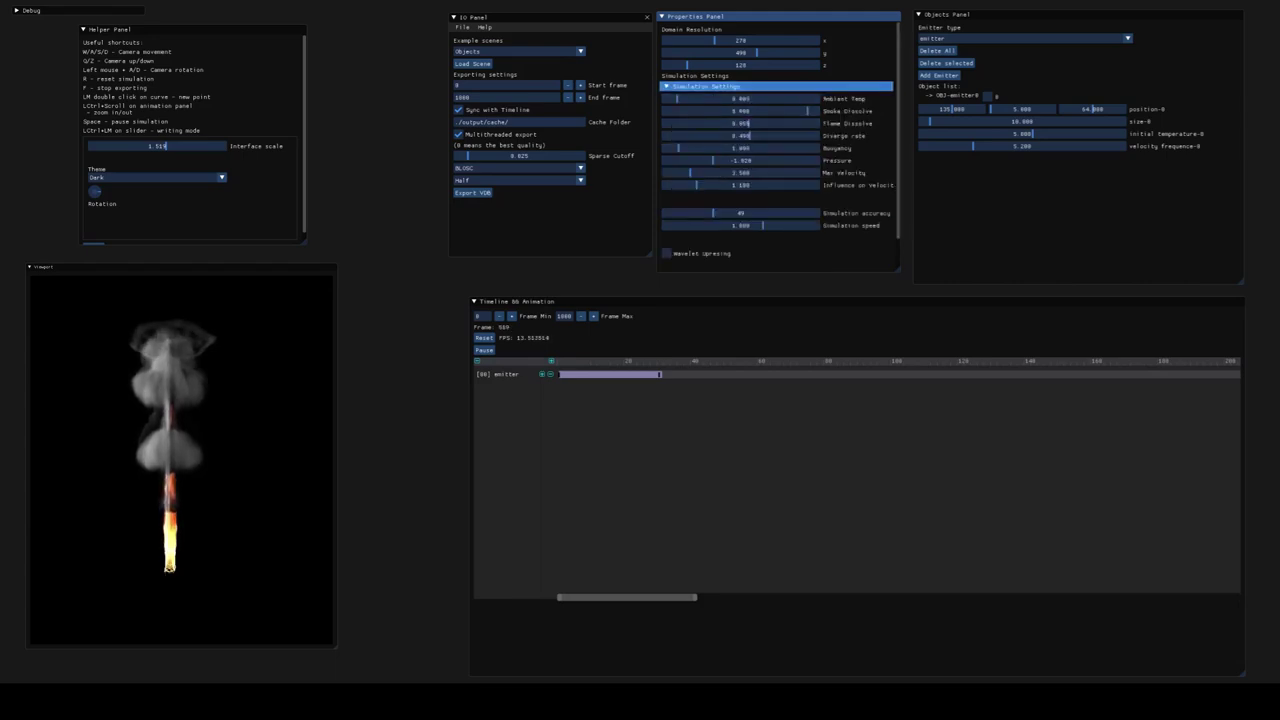
{"action": "left_click", "coordinate": [720, 86]}
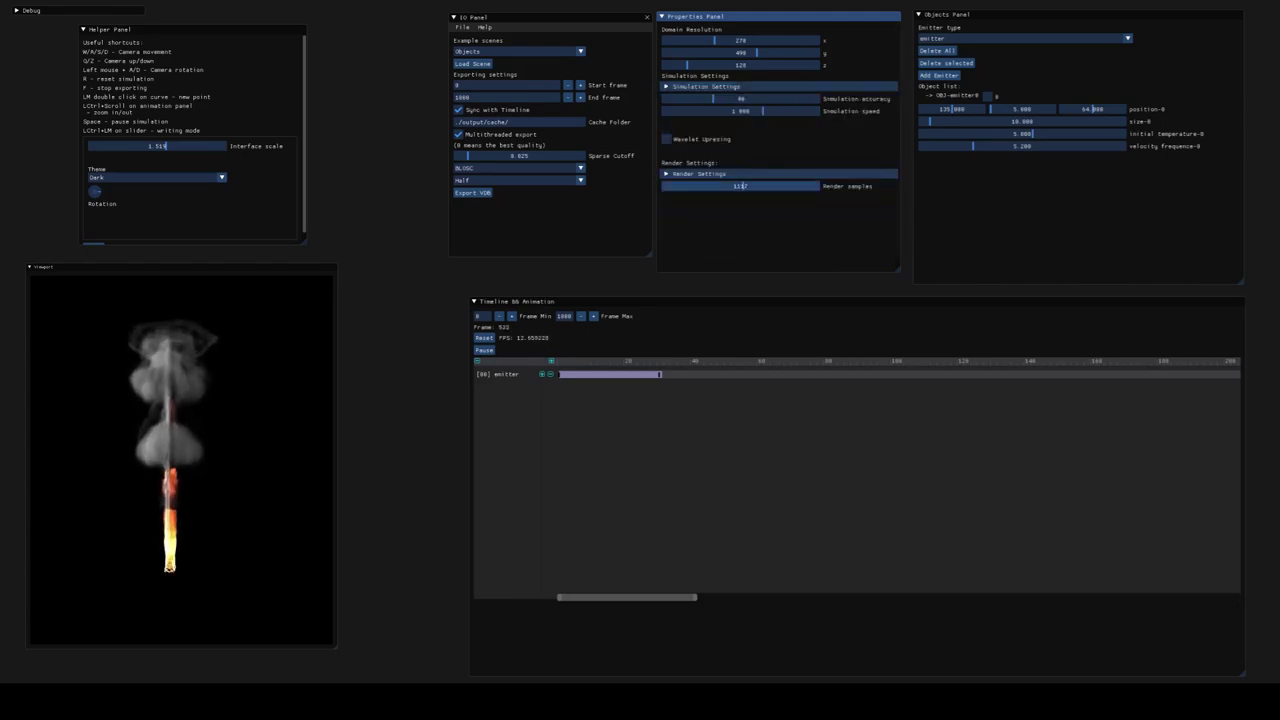
{"action": "left_click", "coordinate": [720, 173]}
{"action": "left_click", "coordinate": [740, 175]}
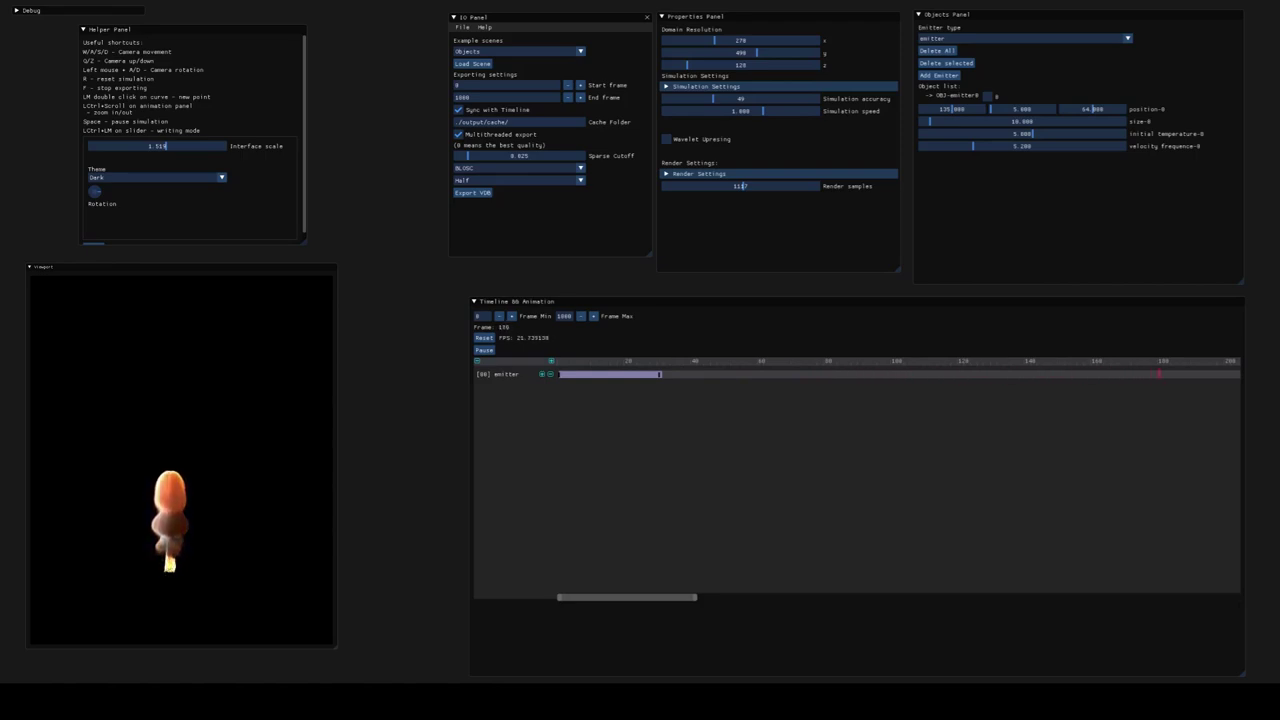
Step: Expand the emitter's size curve on the timeline and widen its value range to a maximum of about 46
{"action": "double_click", "coordinate": [609, 374]}
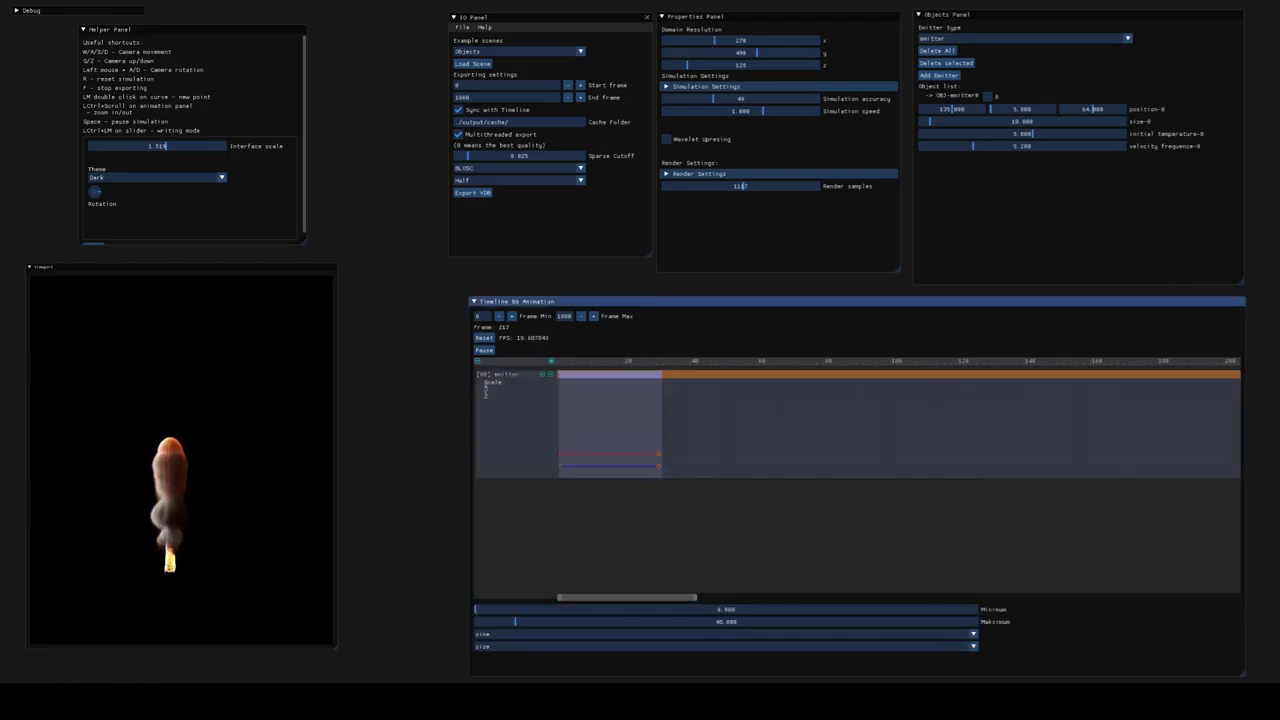
{"action": "scroll", "coordinate": [898, 428], "scroll_direction": "down", "scroll_amount": 6}
{"action": "scroll", "coordinate": [898, 428], "scroll_direction": "up", "scroll_amount": 4}
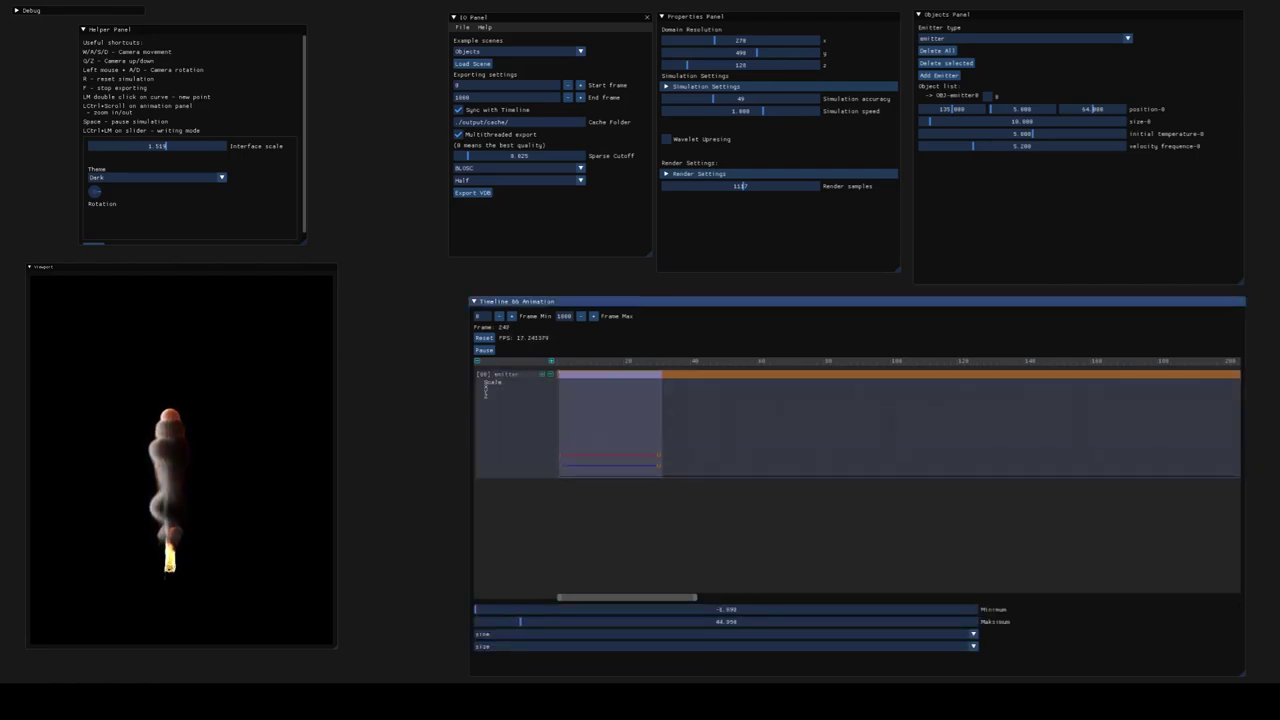
{"action": "scroll", "coordinate": [898, 428], "scroll_direction": "down", "scroll_amount": 3}
{"action": "scroll", "coordinate": [898, 428], "scroll_direction": "up", "scroll_amount": 2}
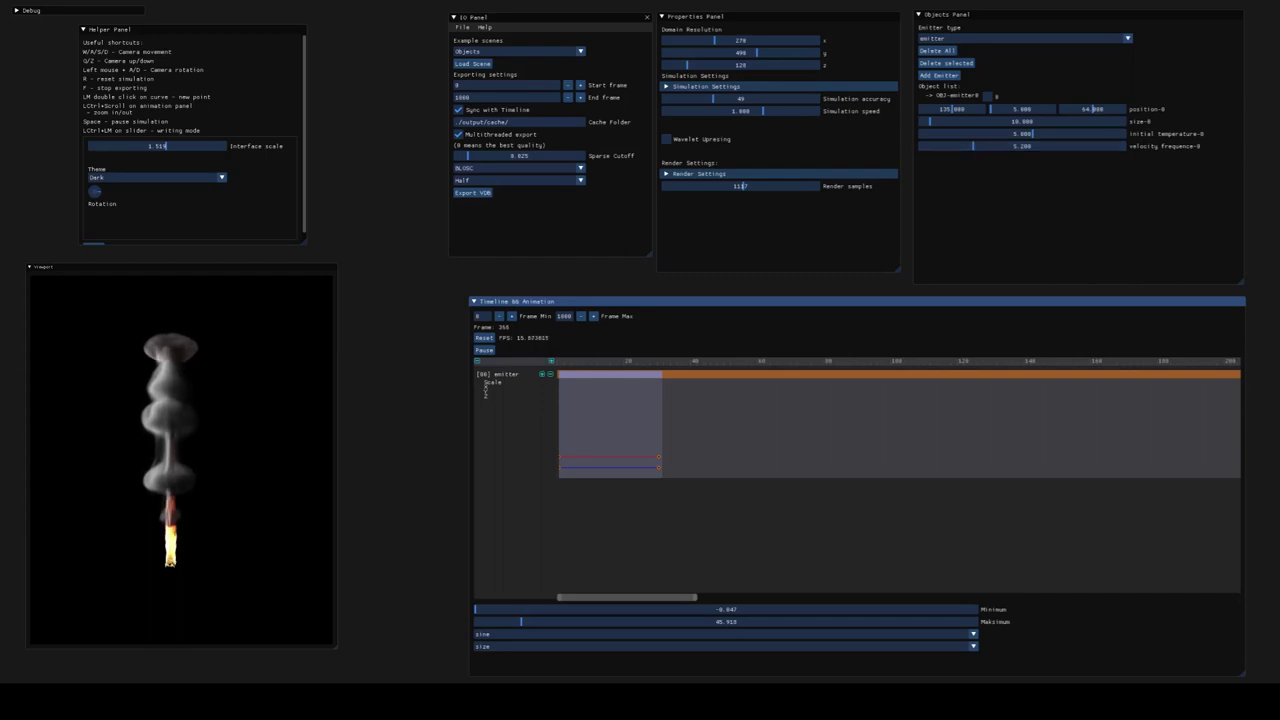
{"action": "scroll", "coordinate": [194, 140], "scroll_direction": "down", "scroll_amount": 1}
{"action": "scroll", "coordinate": [194, 140], "scroll_direction": "up", "scroll_amount": 1}
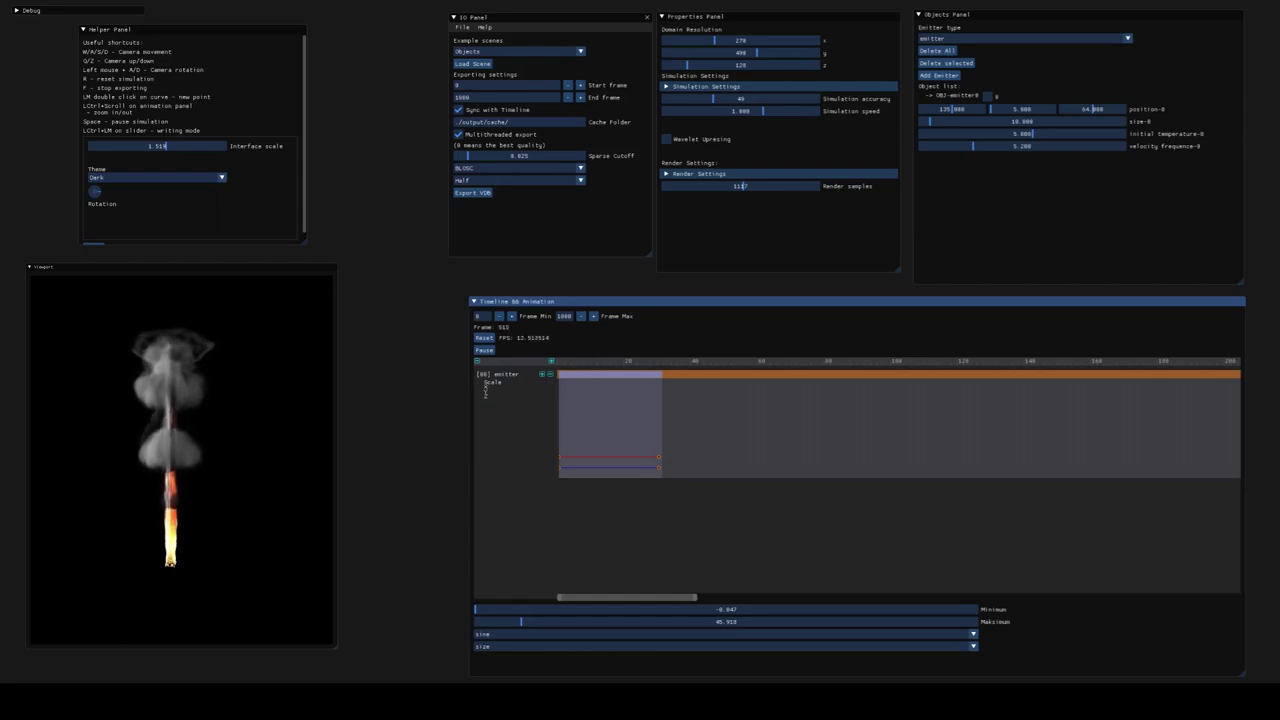
Step: Enlarge the viewport window and reposition it beside the timeline
{"action": "left_click_drag", "start_coordinate": [336, 646], "coordinate": [422, 658]}
{"action": "left_click_drag", "start_coordinate": [224, 400], "coordinate": [182, 412]}
{"action": "left_click_drag", "start_coordinate": [158, 280], "coordinate": [198, 278]}
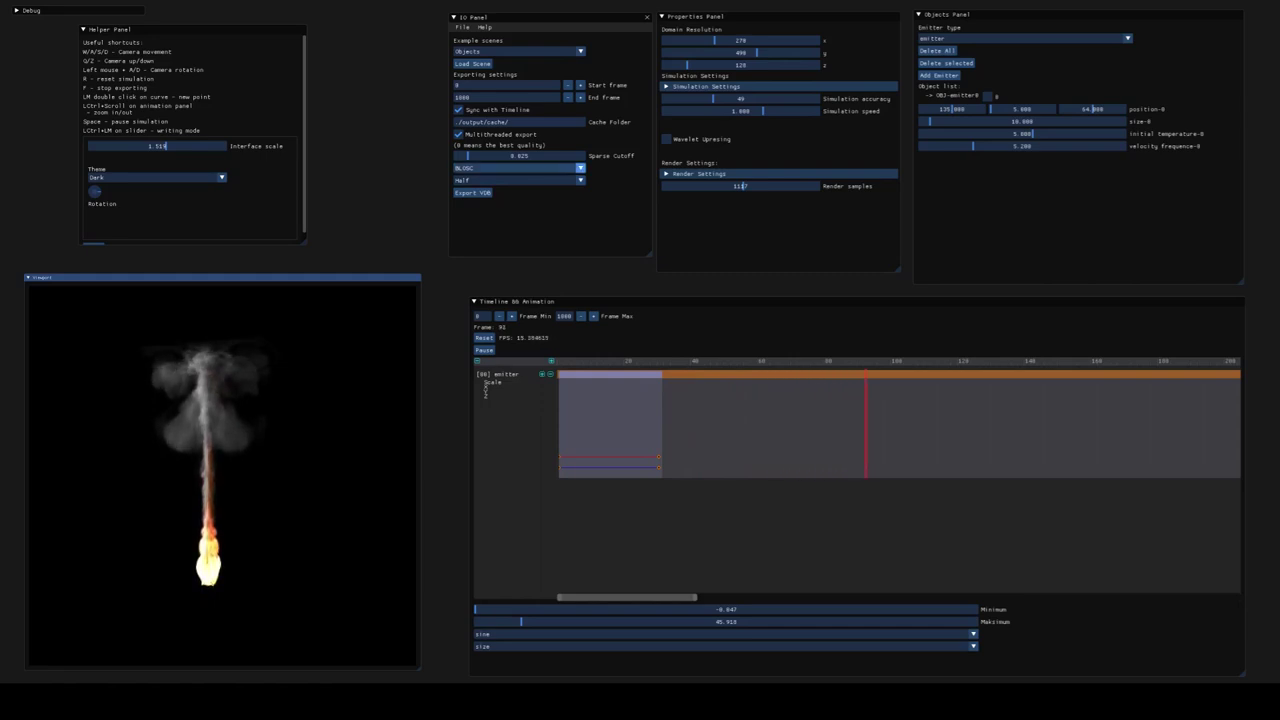
Step: Examine the export's compression options and its Full and Half precision options, keeping BLOSC and Half
{"action": "left_click", "coordinate": [519, 168]}
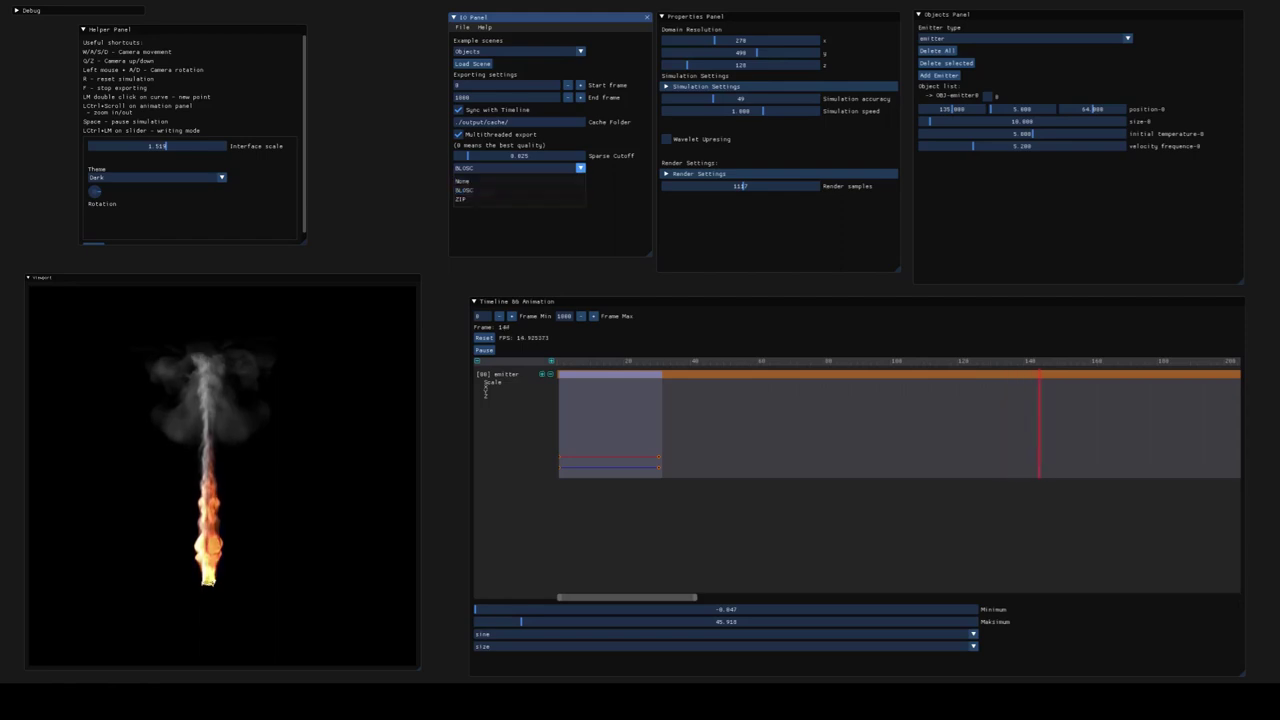
{"action": "key", "text": "Escape"}
{"action": "left_click", "coordinate": [518, 179]}
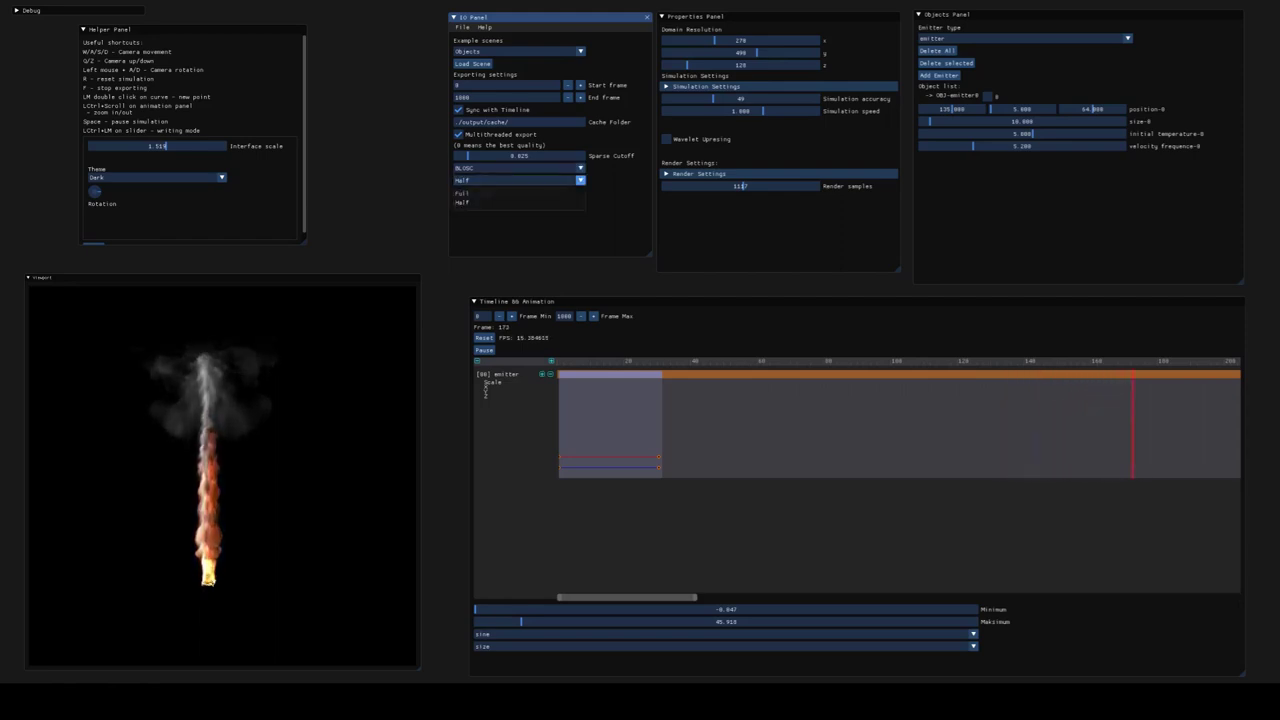
{"action": "key", "text": "Escape"}
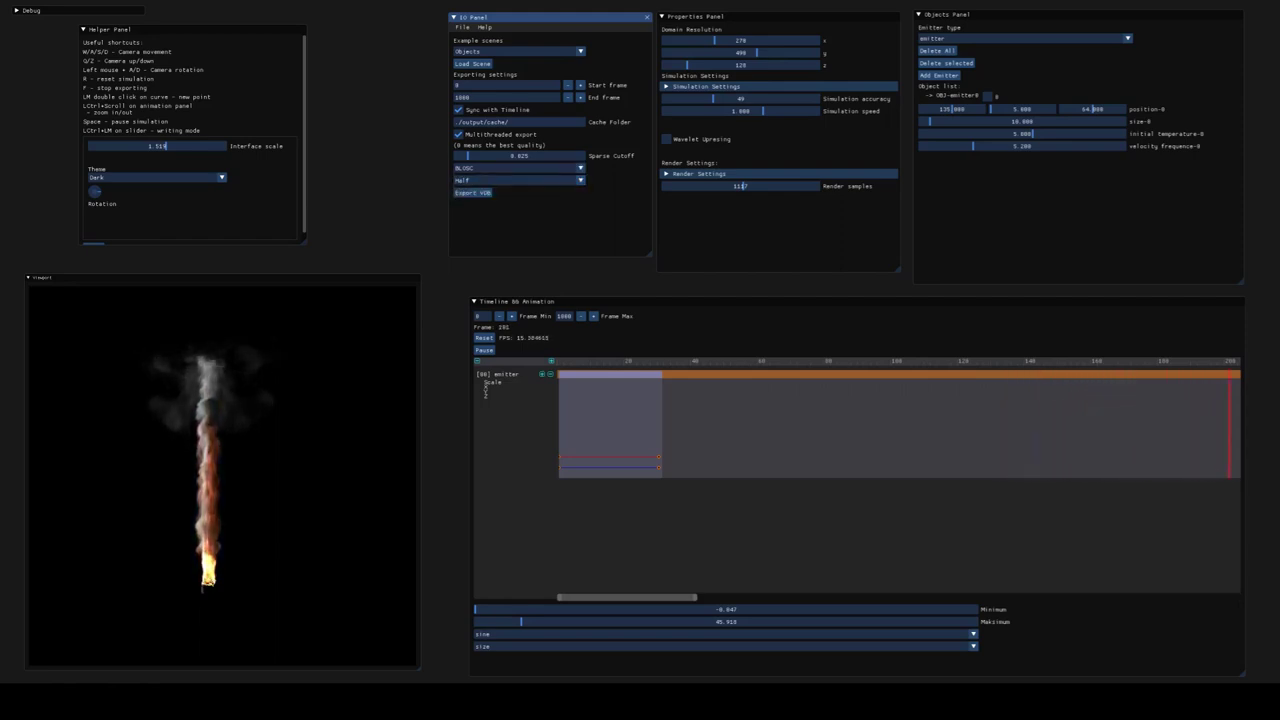
Step: Lower the sparse cutoff to 0.010, start a VDB export and stop it partway
{"action": "left_click_drag", "start_coordinate": [467, 155], "coordinate": [468, 155]}
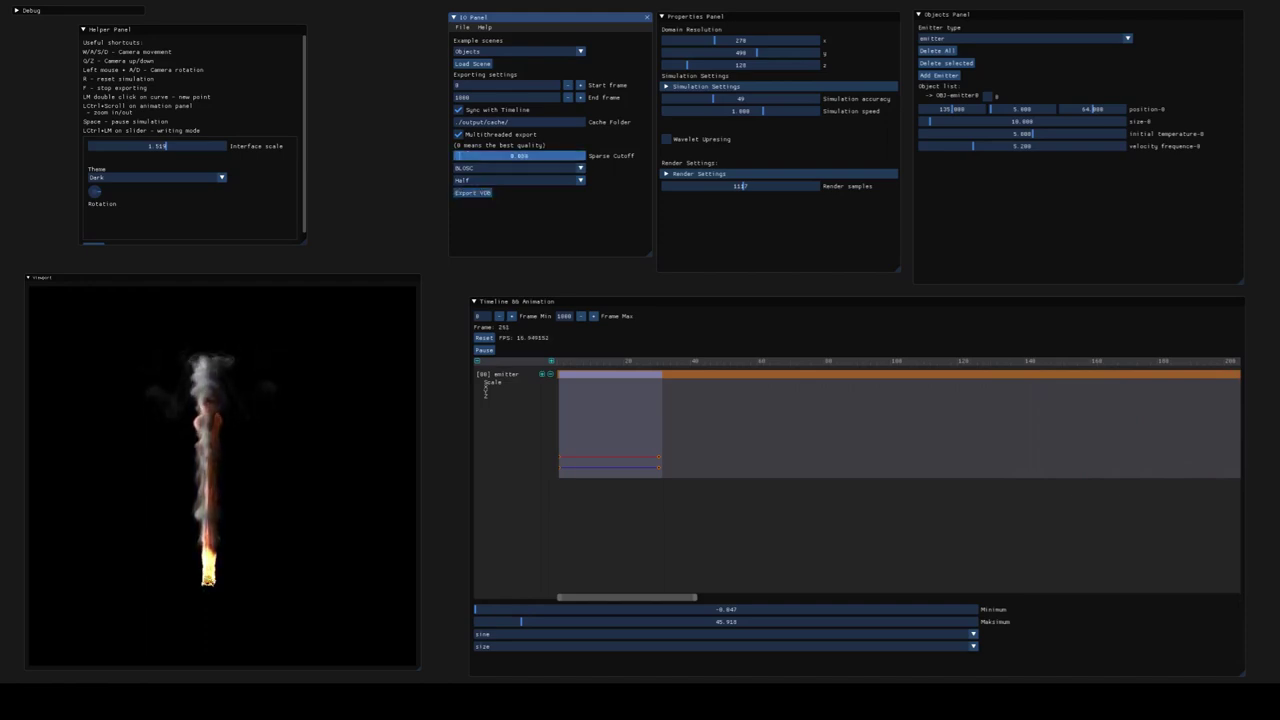
{"action": "left_click_drag", "start_coordinate": [466, 155], "coordinate": [459, 155]}
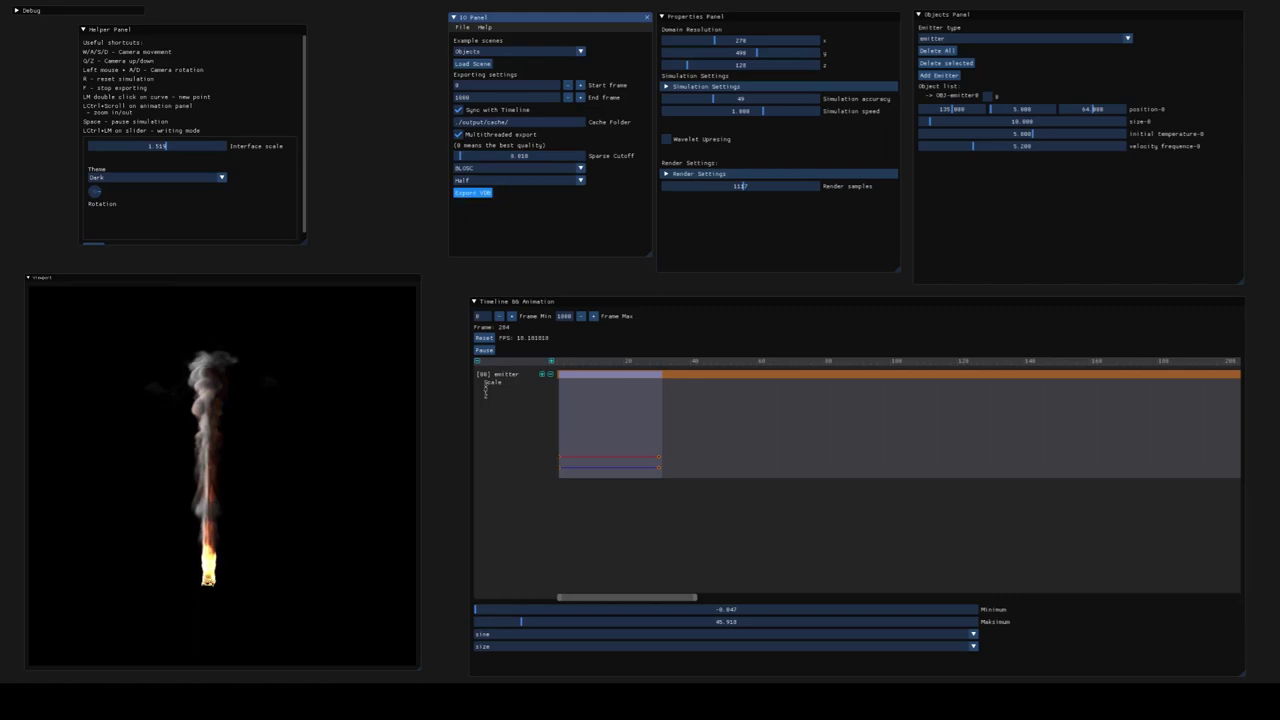
{"action": "left_click", "coordinate": [472, 192]}
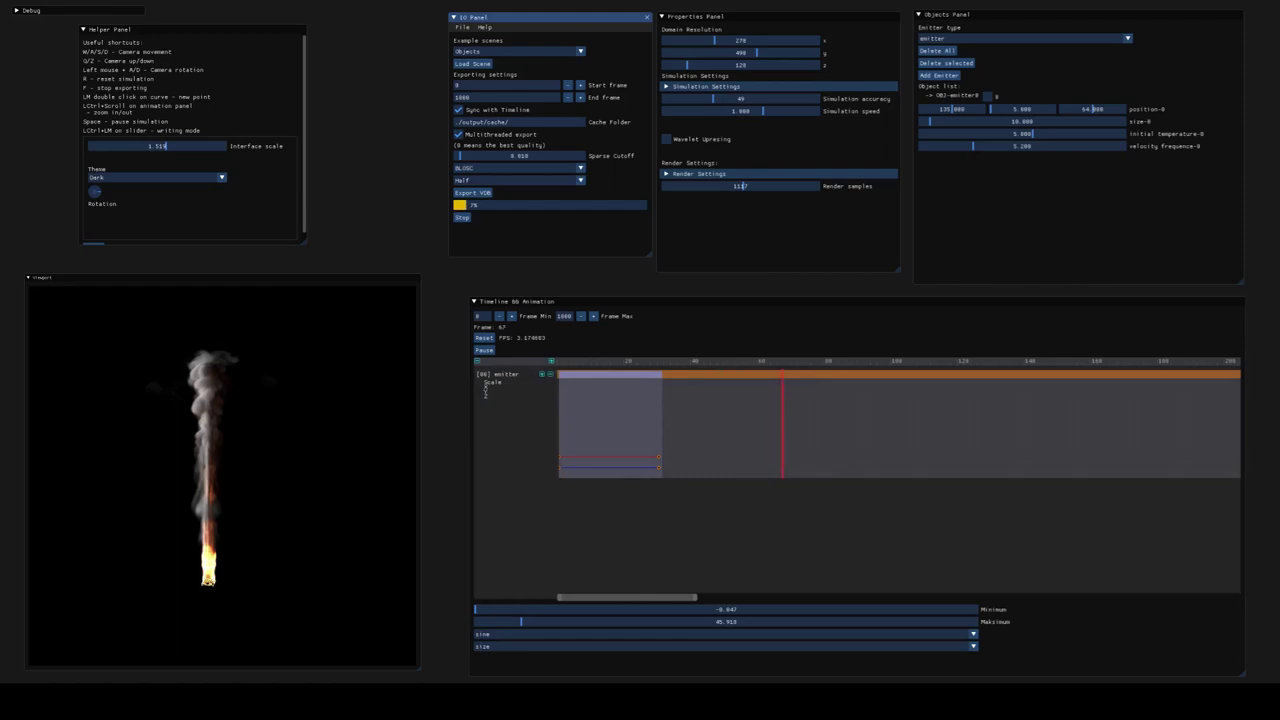
{"action": "key", "text": "f"}
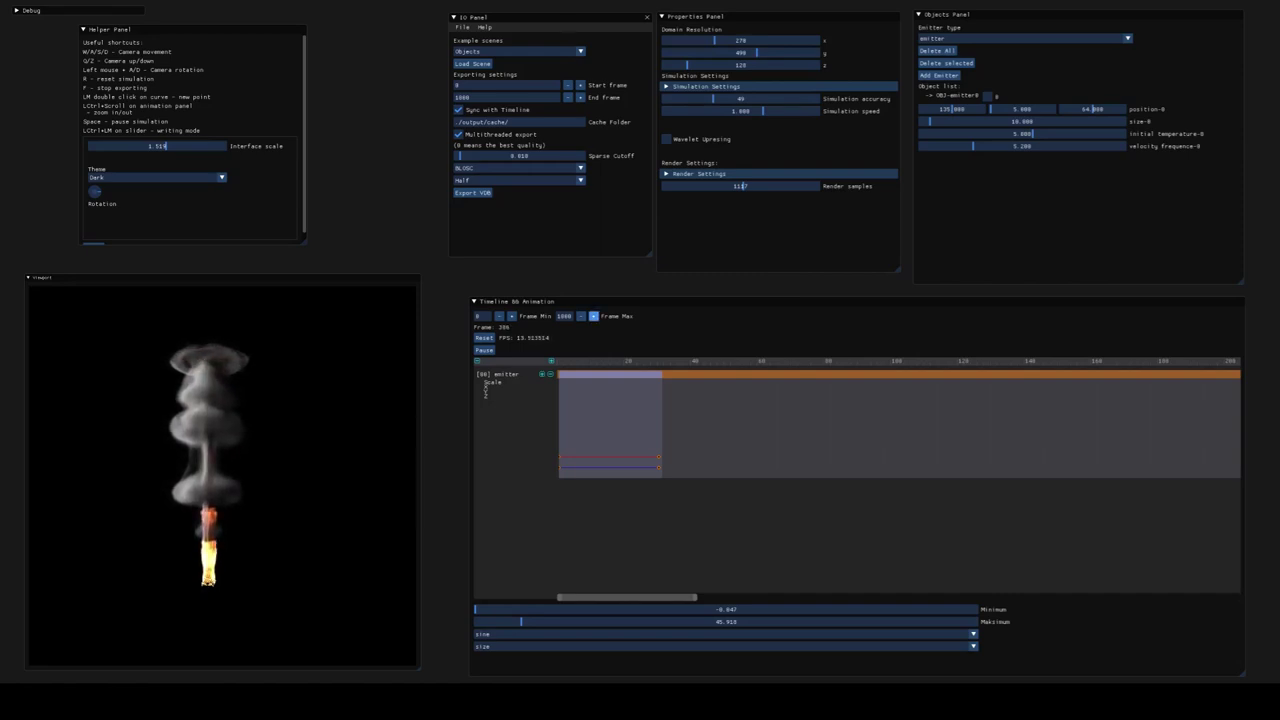
Step: Try raising the timeline's maximum frame, and adjust the export end frame separately with timeline sync temporarily off
{"action": "left_click", "coordinate": [593, 316]}
{"action": "left_click", "coordinate": [593, 316]}
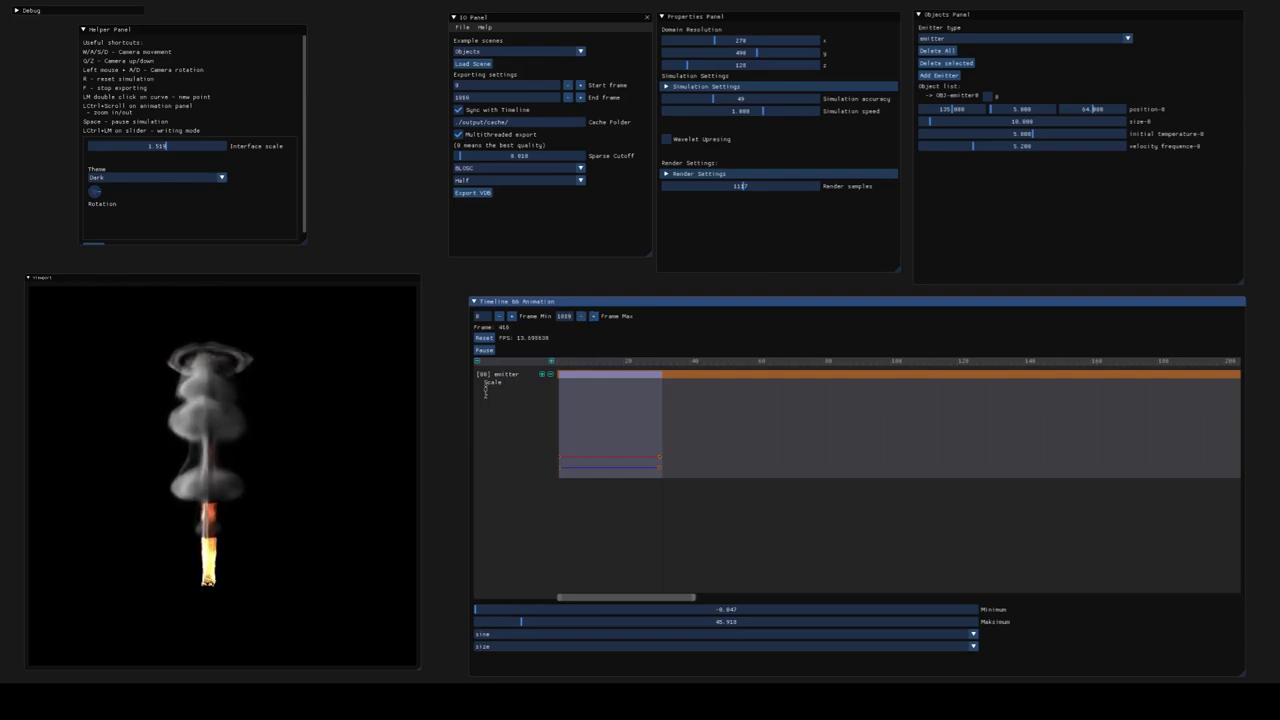
{"action": "left_click", "coordinate": [458, 110]}
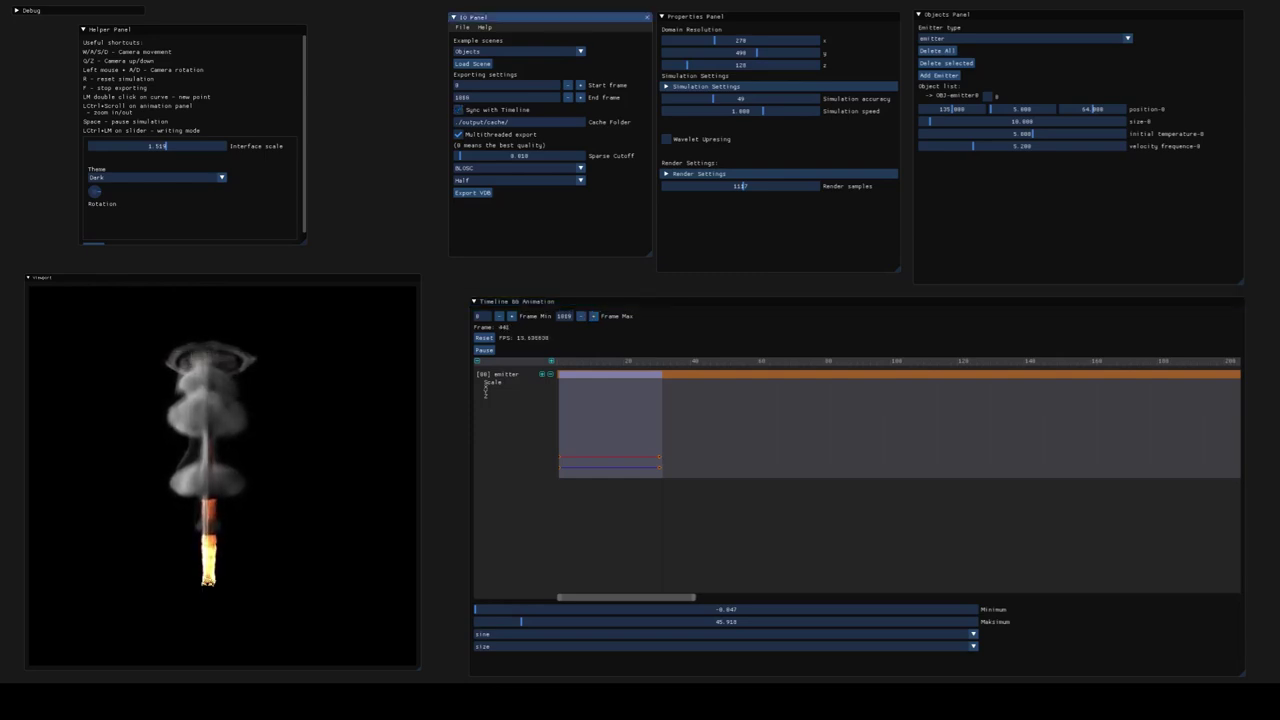
{"action": "left_click", "coordinate": [580, 97]}
{"action": "left_click", "coordinate": [565, 95]}
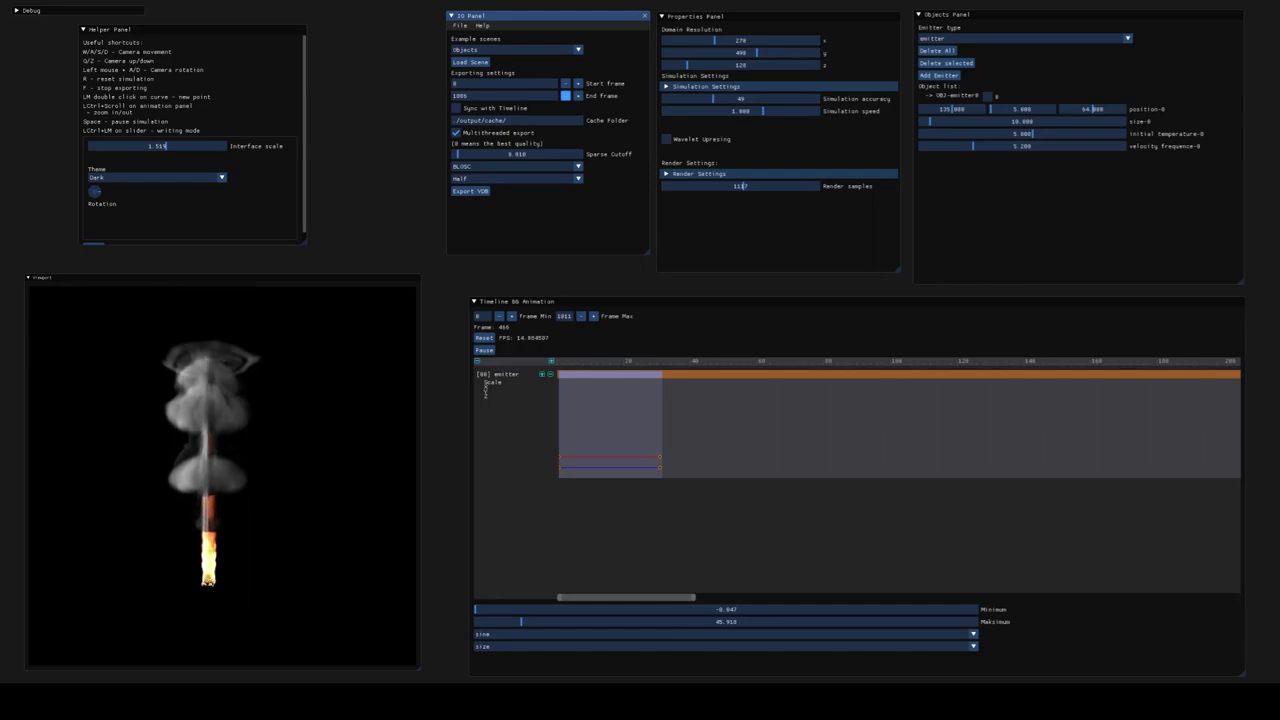
{"action": "left_click", "coordinate": [565, 95]}
{"action": "left_click", "coordinate": [457, 108]}
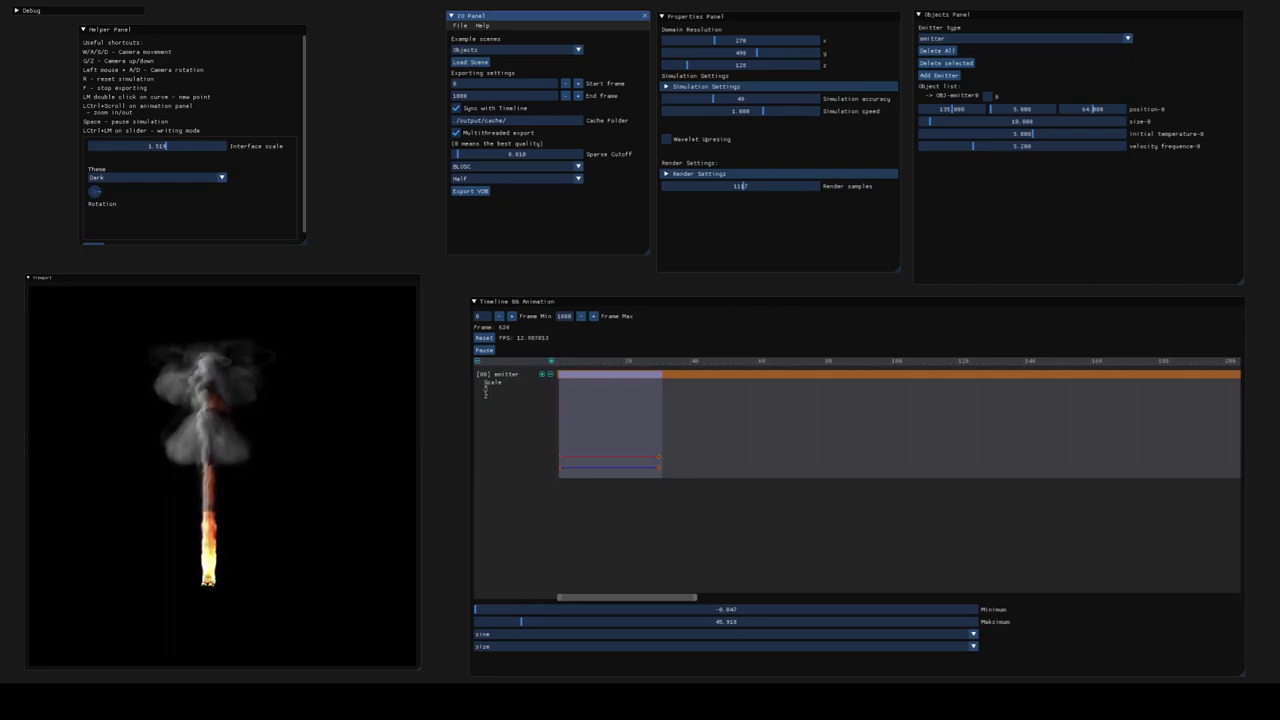
Step: Pause the running simulation and resume it
{"action": "key", "text": "space"}
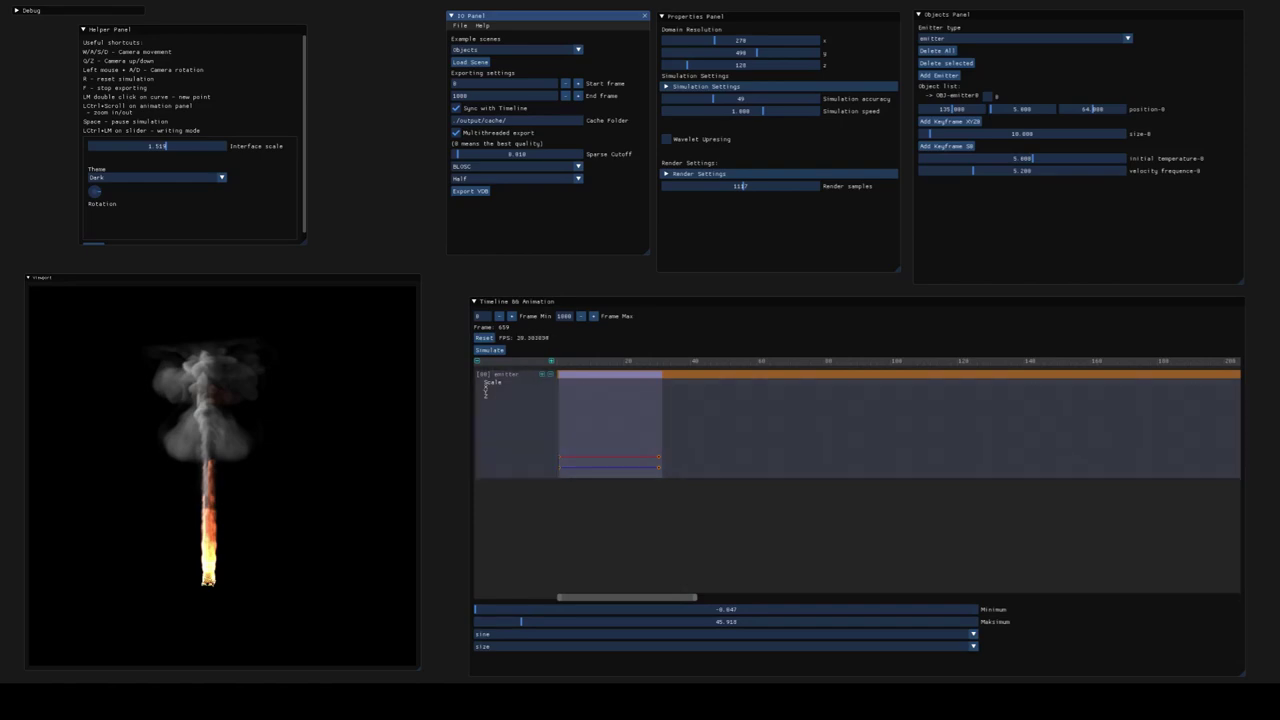
{"action": "key", "text": "space"}
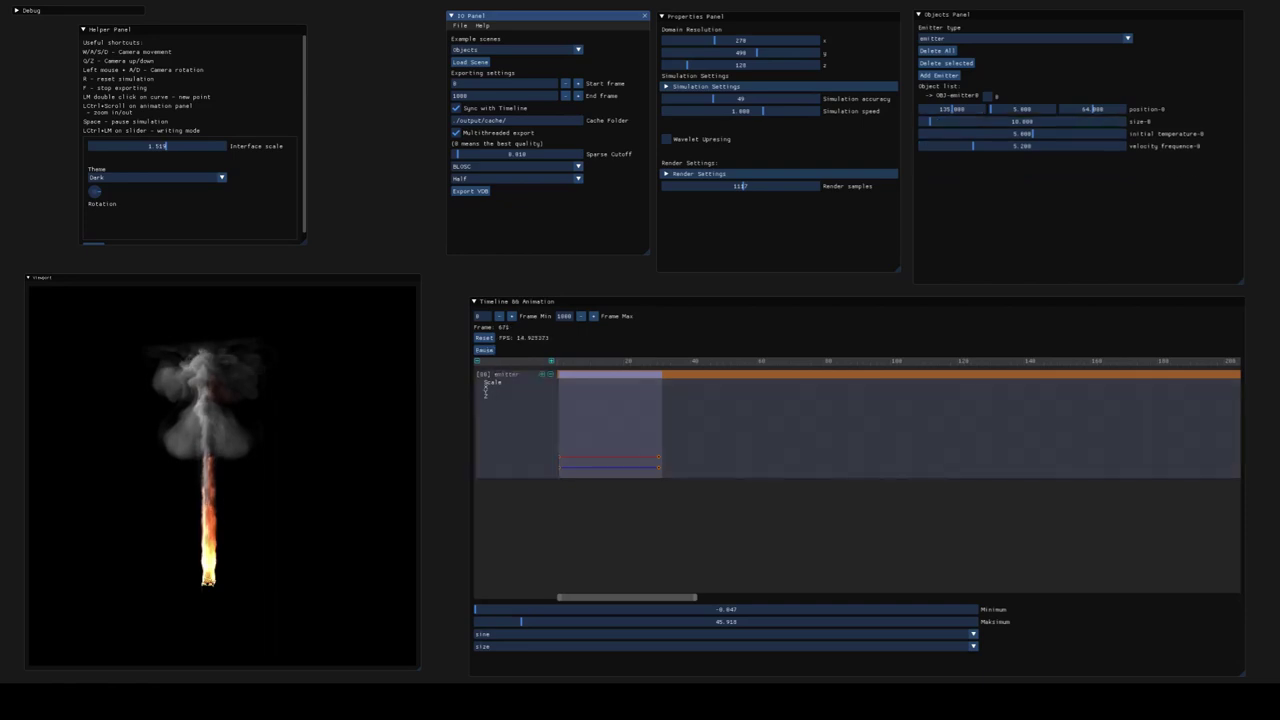